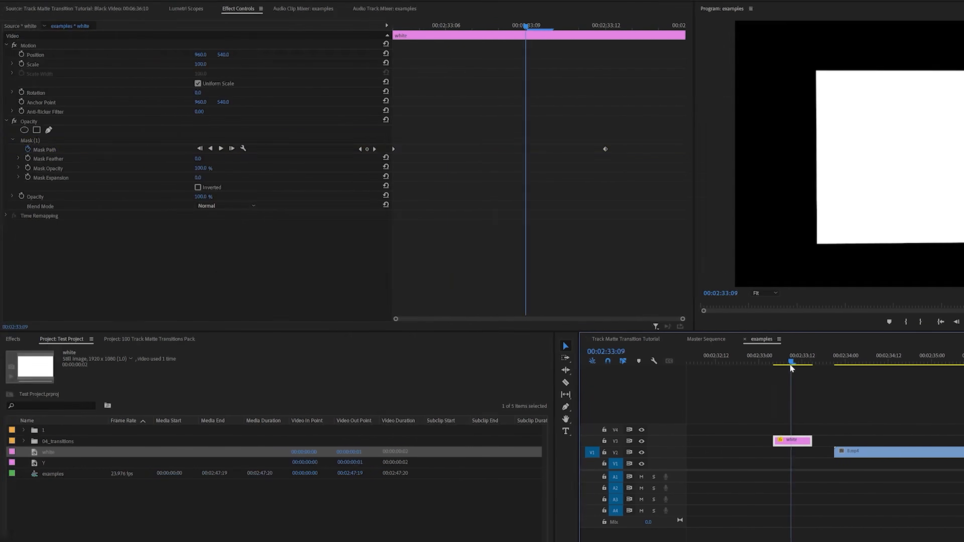
Scrub through the white clip to review its mask animation, and search the effects for Track Matte Key
mouse_move(791, 367)
mouse_down()
mouse_move(778, 366)
mouse_move(807, 367)
mouse_up()
mouse_move(693, 368)
mouse_down()
mouse_move(666, 370)
mouse_move(689, 368)
mouse_up()
drag(358, 368, 345, 368)
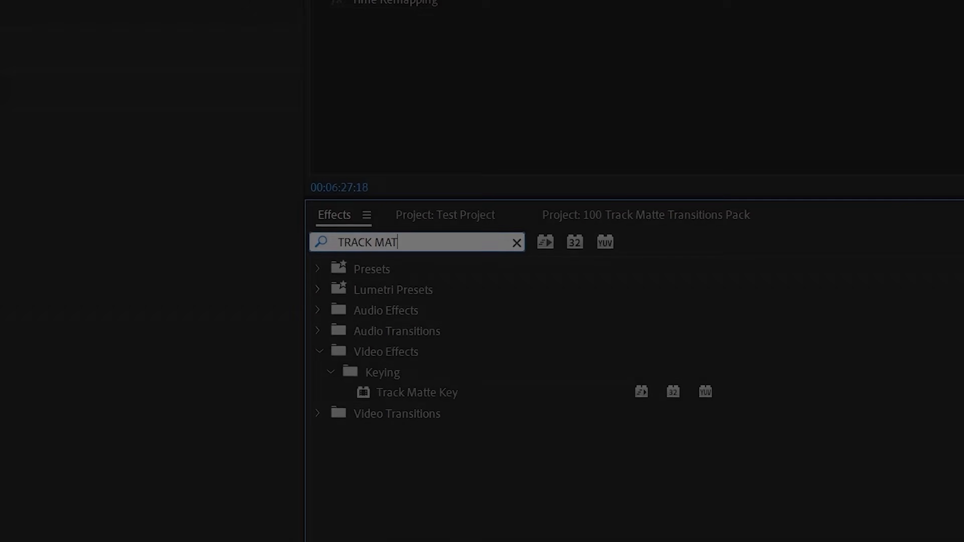
text(TE KEY)
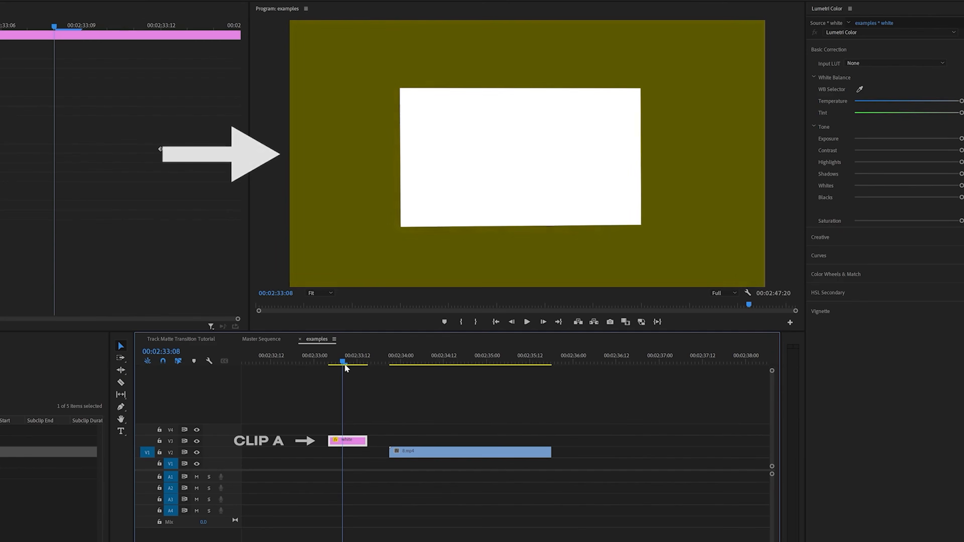
drag(346, 367, 478, 385)
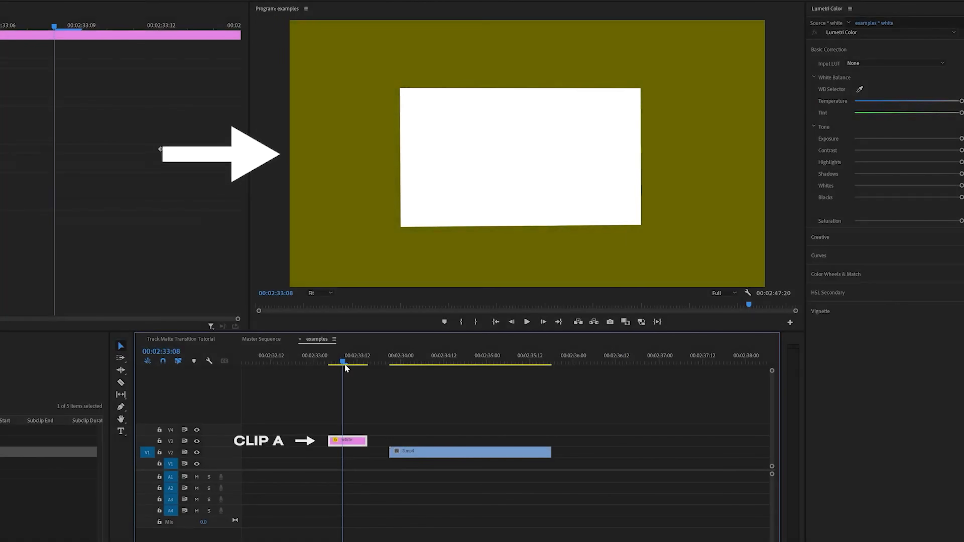
drag(343, 365, 477, 385)
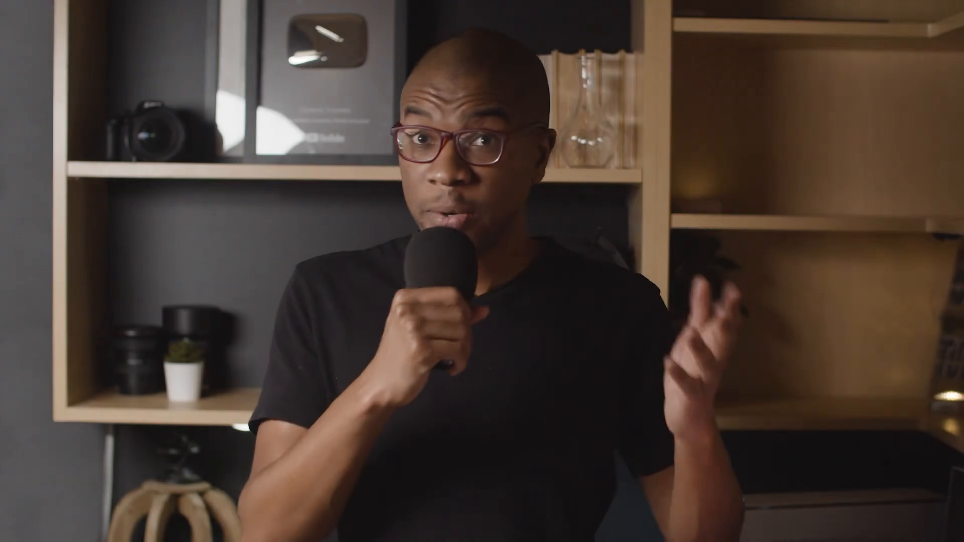
Align the 9.mp4 clip on V2 with the start of the white clip and apply the Track Matte Key effect to it
drag(523, 427, 494, 428)
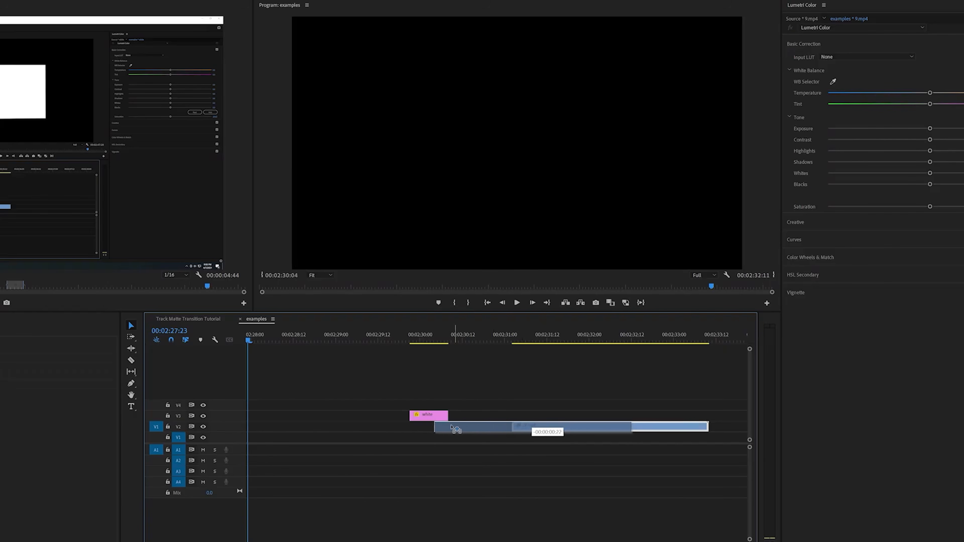
drag(433, 428, 449, 426)
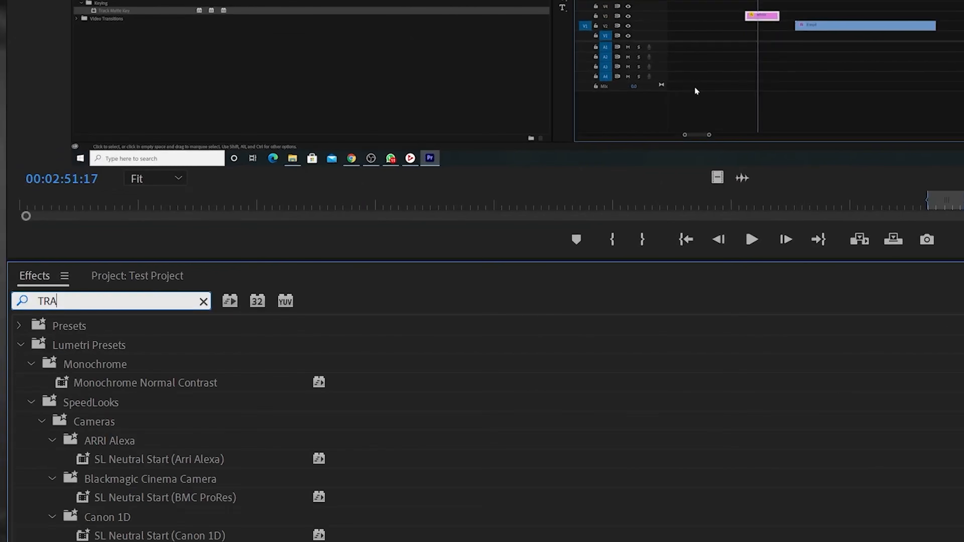
text(CK MATTE)
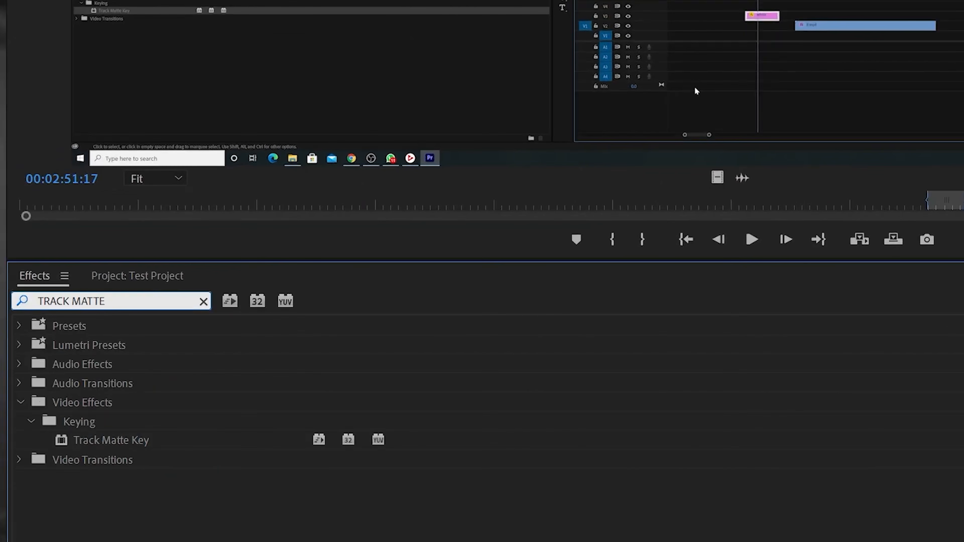
drag(82, 442, 462, 459)
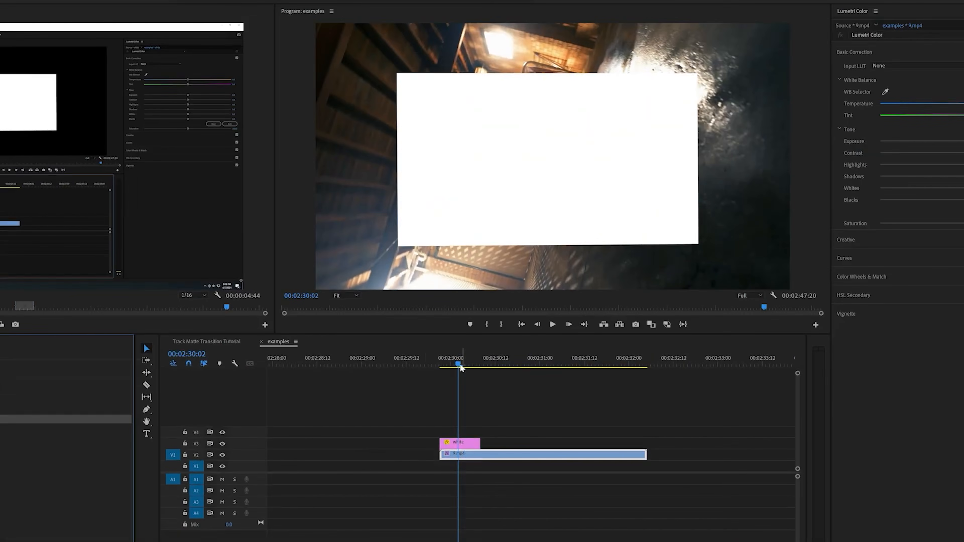
Set the matte of the 9.mp4 clip's Track Matte Key to Video 3 and preview the masked footage
drag(459, 364, 458, 365)
double_click(466, 458)
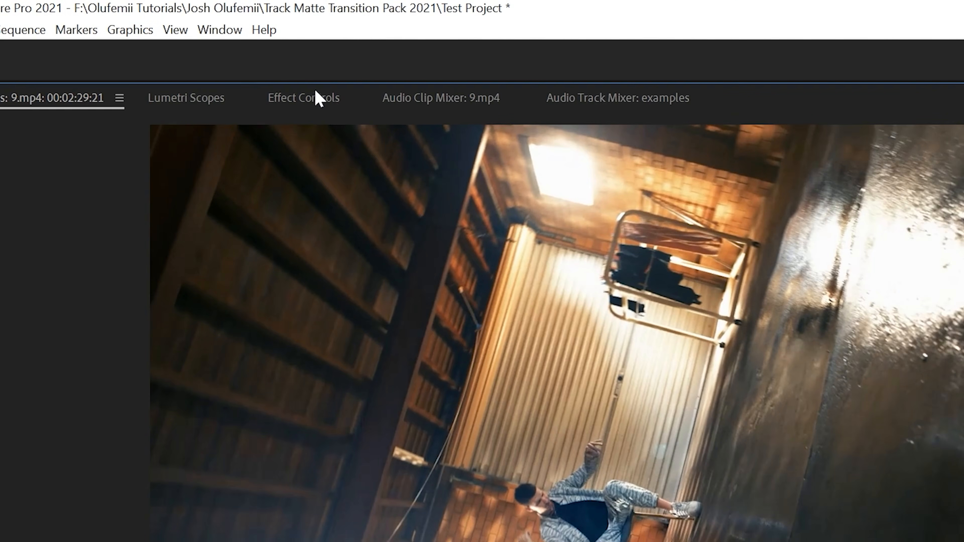
click(318, 99)
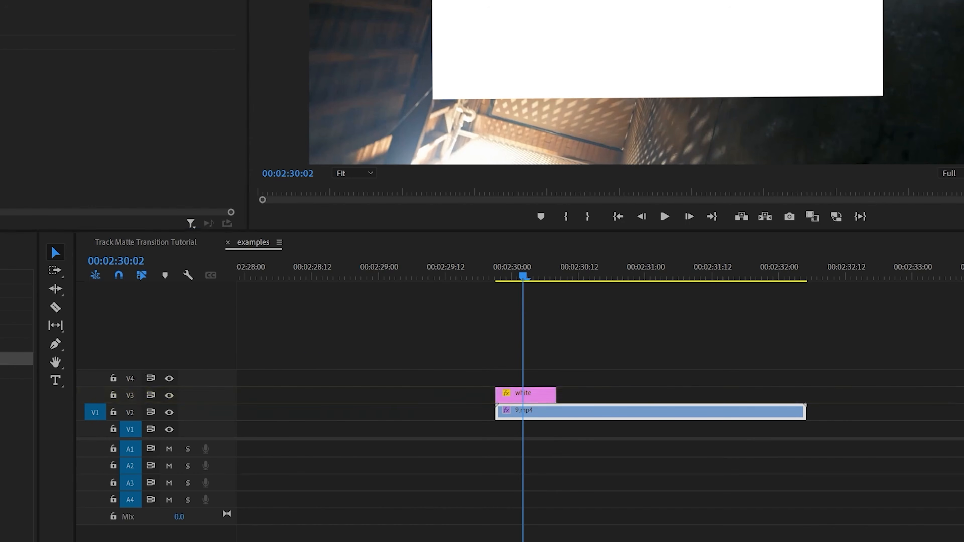
click(66, 208)
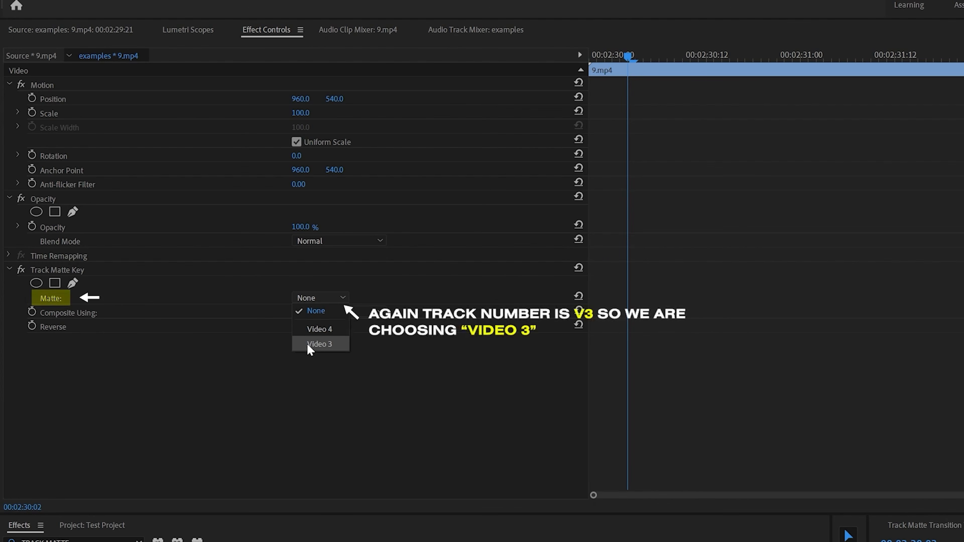
click(319, 343)
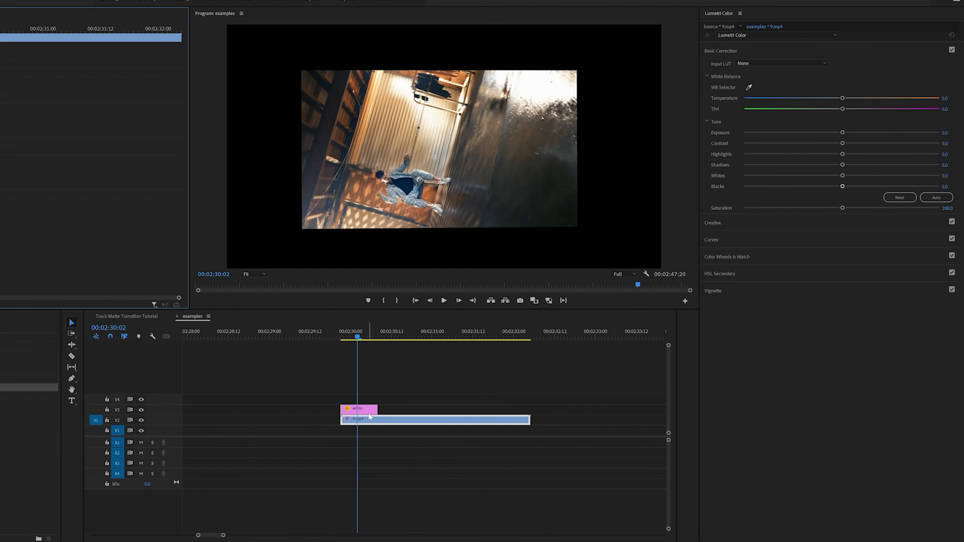
mouse_move(359, 342)
mouse_down()
mouse_move(350, 339)
mouse_move(368, 339)
mouse_up()
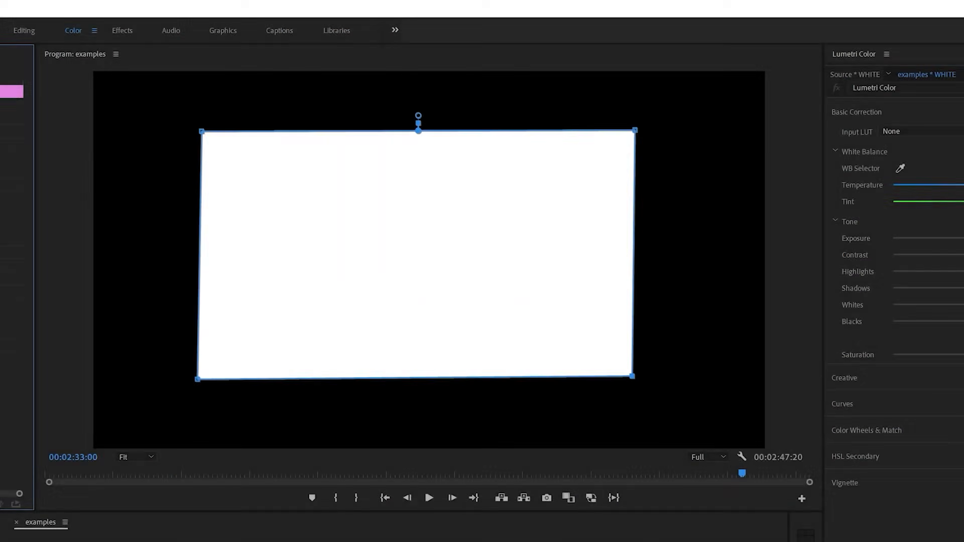
Step back and forth frame by frame through the WHITE clip to examine how its mask grows
key(Right)
key(Right)
key(Right)
key(Left)
key(Left)
key(Left)
key(Left)
key(Left)
key(Left)
key(Right)
key(Right)
key(Right)
key(Right)
key(Left)
key(Left)
key(Left)
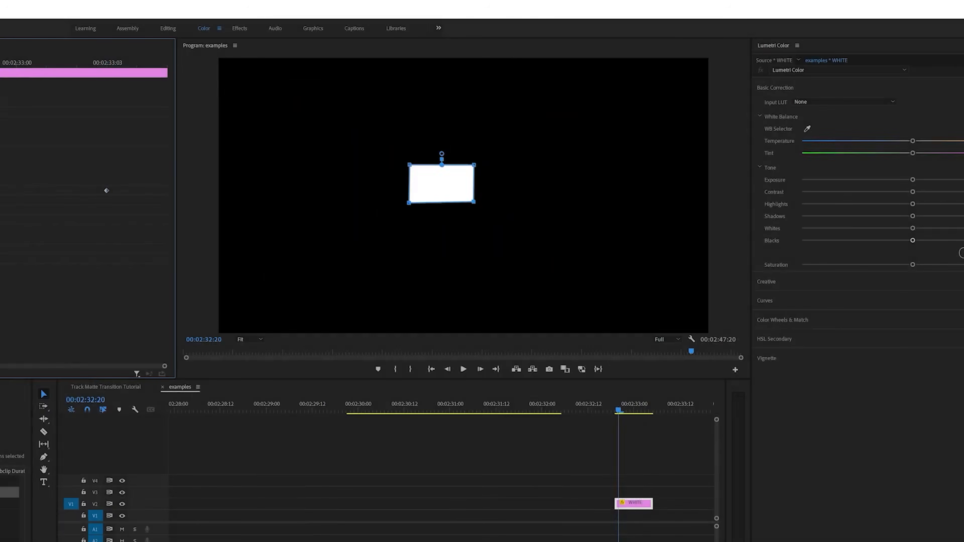
drag(98, 81, 121, 93)
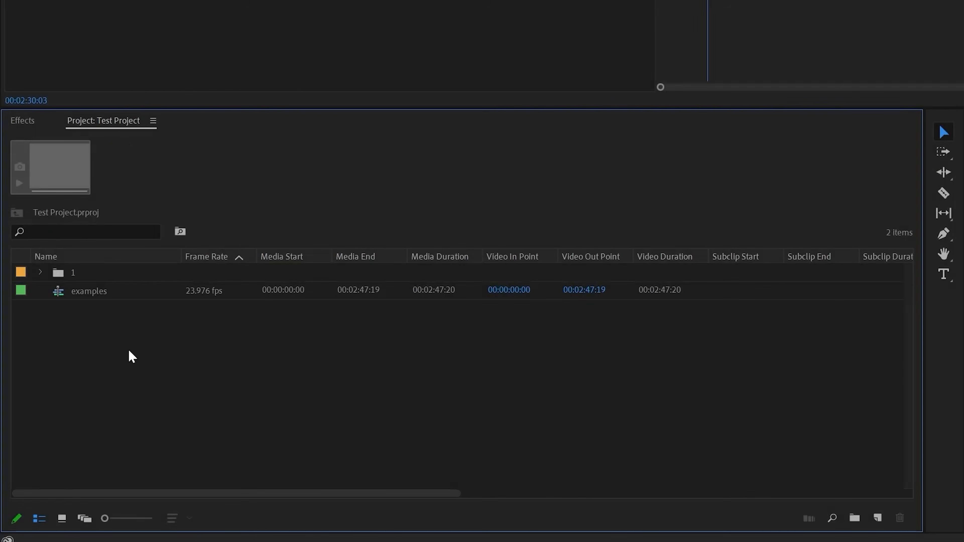
Create a 1920 x 1080 color matte in white at 23.976 fps and name it WHITE
right_click(129, 350)
mouse_move(261, 149)
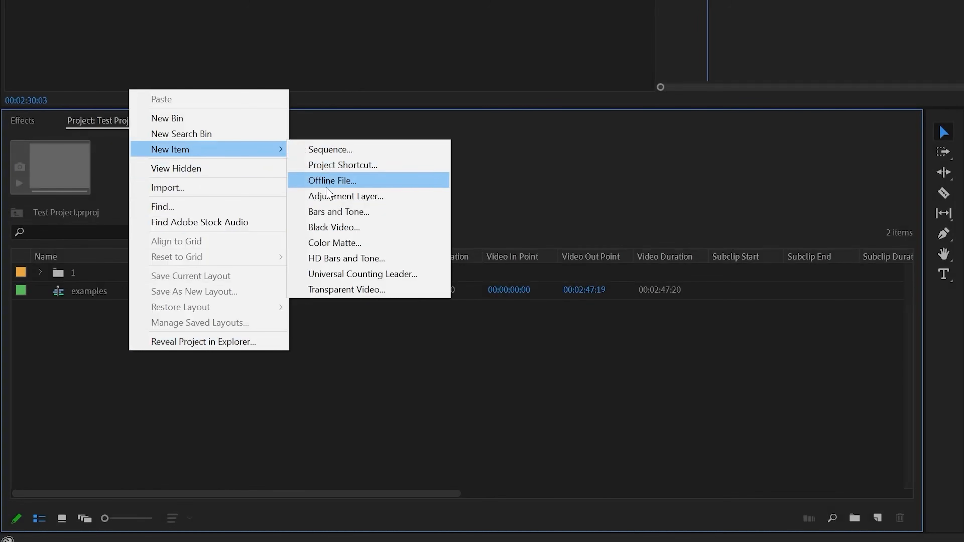
click(334, 243)
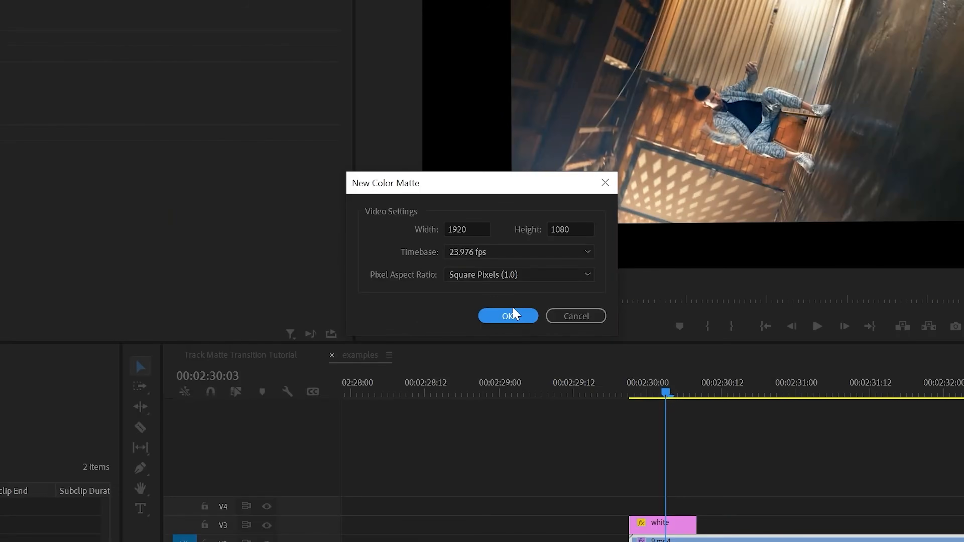
click(515, 316)
drag(350, 296, 251, 398)
click(653, 157)
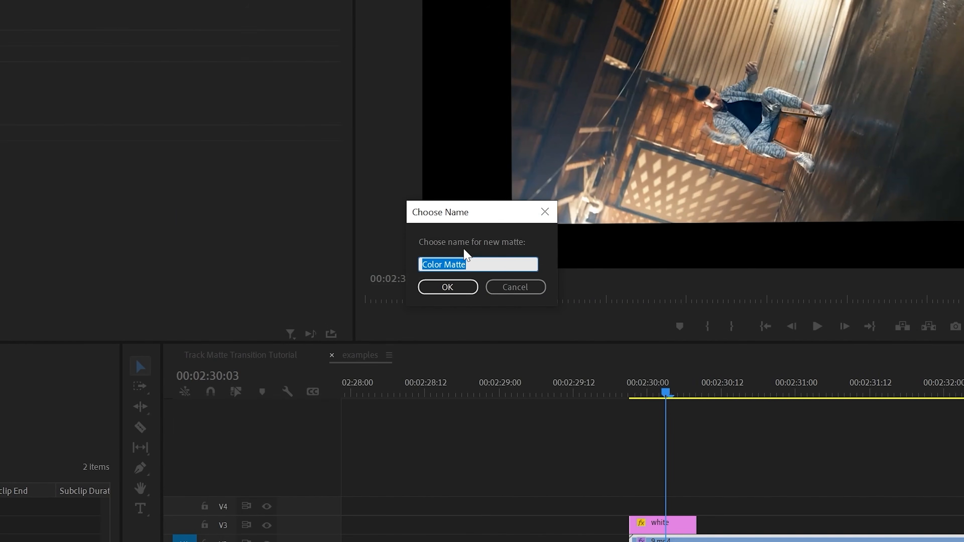
text(WHITE)
key(Return)
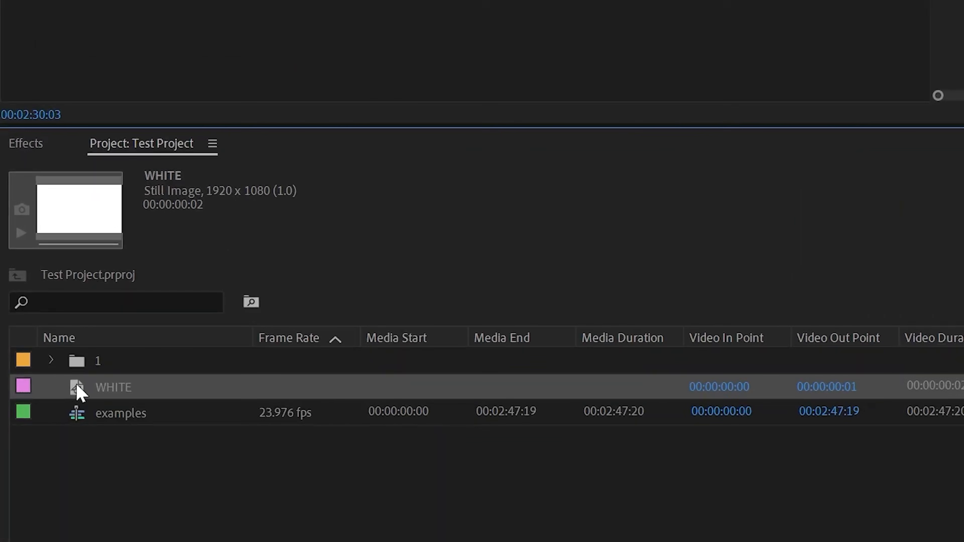
Place the WHITE matte on V2 after the 9.mp4 clip and add a 4-point polygon mask with a Mask Path keyframe at 00:02:33:00
drag(81, 393, 869, 293)
click(895, 141)
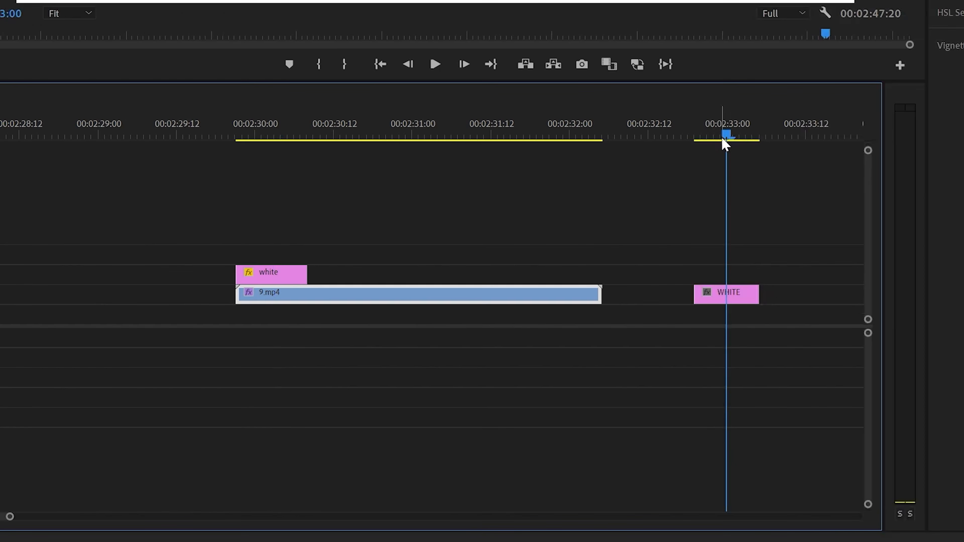
click(738, 299)
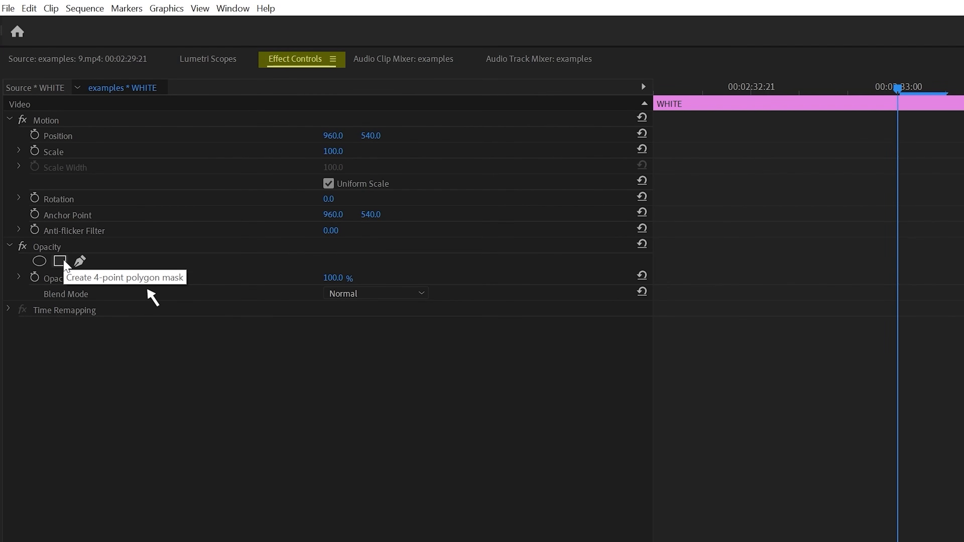
click(60, 262)
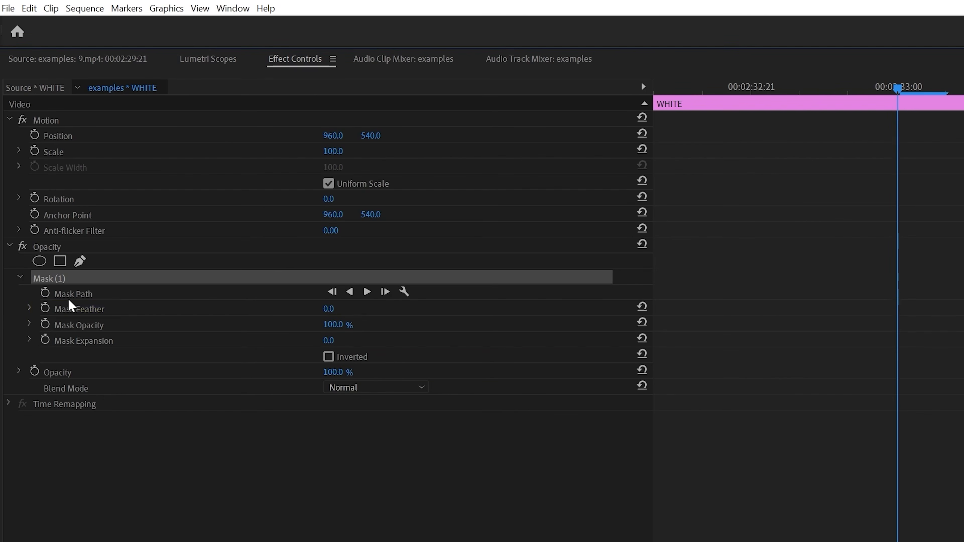
click(46, 293)
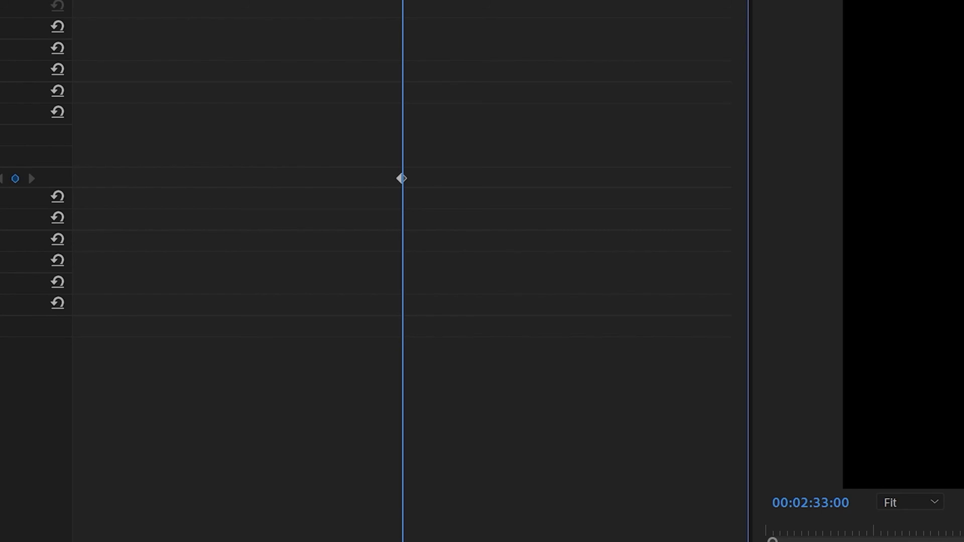
Add a Mask Path keyframe at 00:02:33:03 with all four mask corners stretched out to the frame's corners
drag(518, 23, 659, 36)
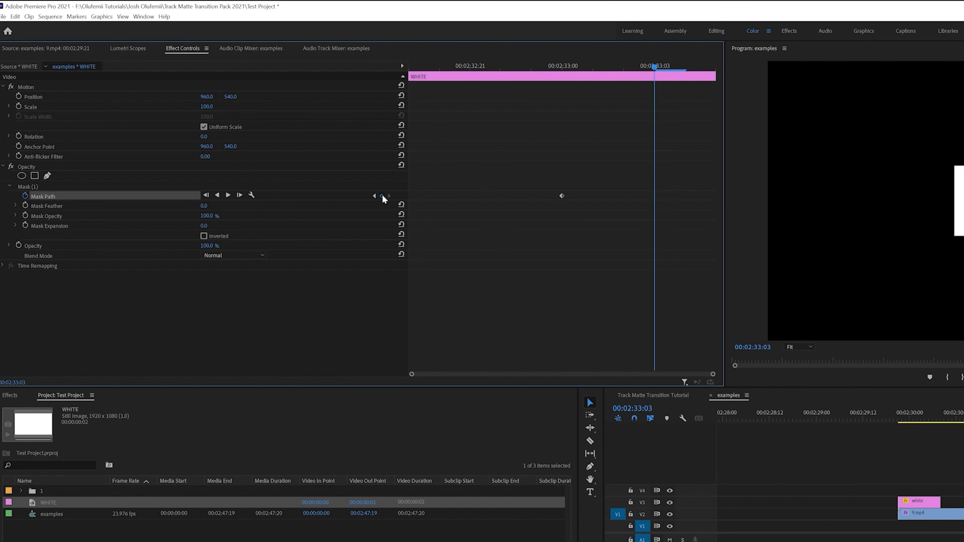
click(34, 188)
drag(954, 166, 766, 61)
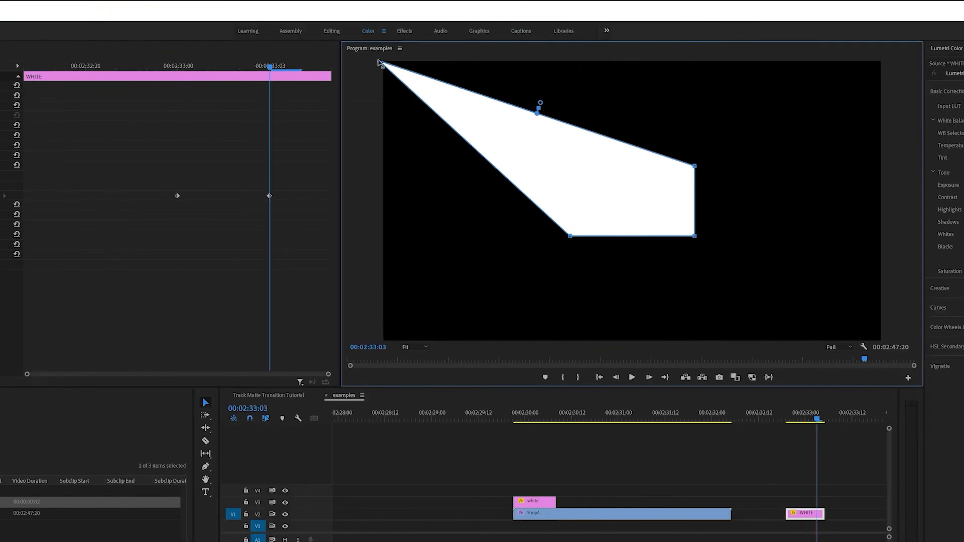
drag(694, 165, 887, 61)
drag(694, 235, 887, 347)
drag(570, 236, 373, 350)
Scrub through the WHITE matte from its start to check the keyframed mask expansion
drag(269, 67, 183, 114)
drag(26, 67, 106, 106)
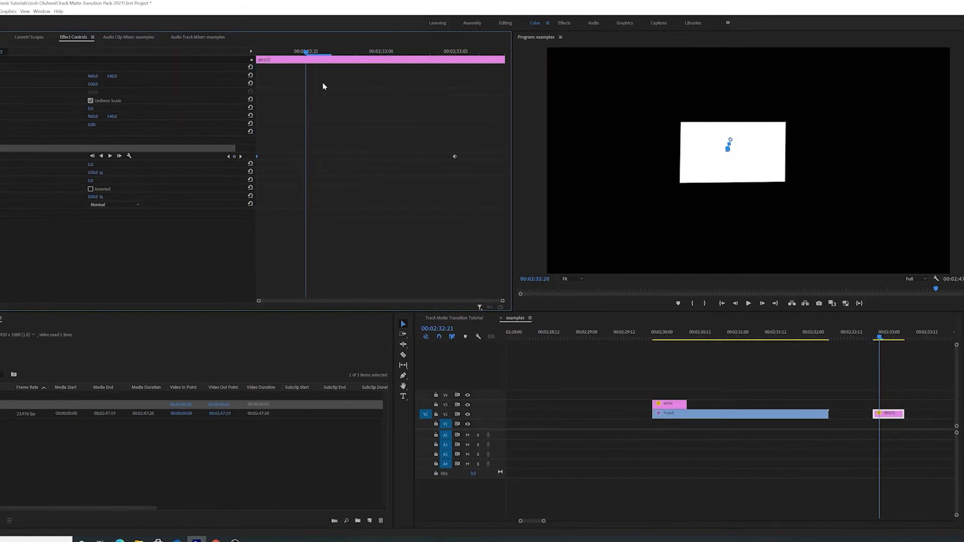
drag(324, 86, 299, 97)
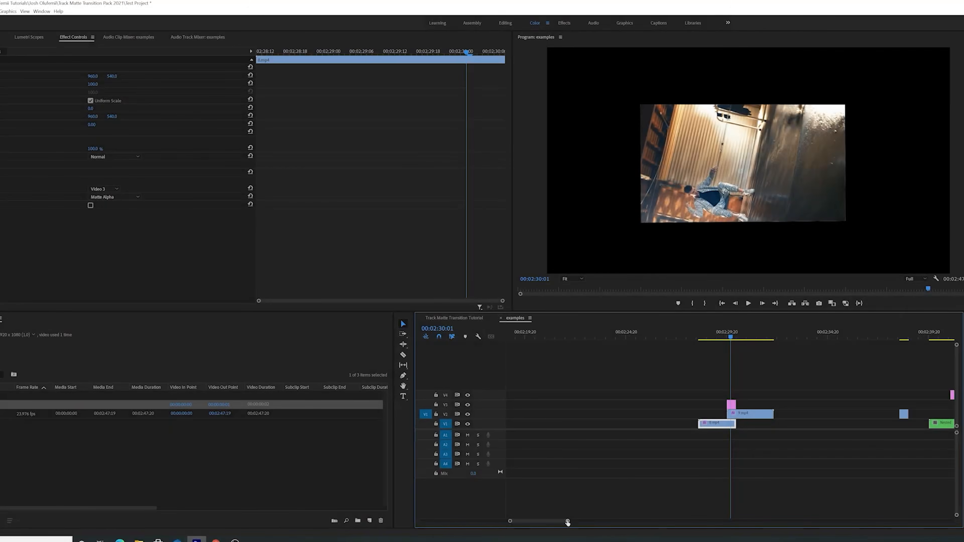
Scrub across the overlap of the V1 and V2 clips to preview the track matte transition
drag(568, 522, 524, 522)
mouse_move(545, 436)
mouse_down()
mouse_move(430, 435)
mouse_move(543, 441)
mouse_up()
drag(450, 268, 622, 281)
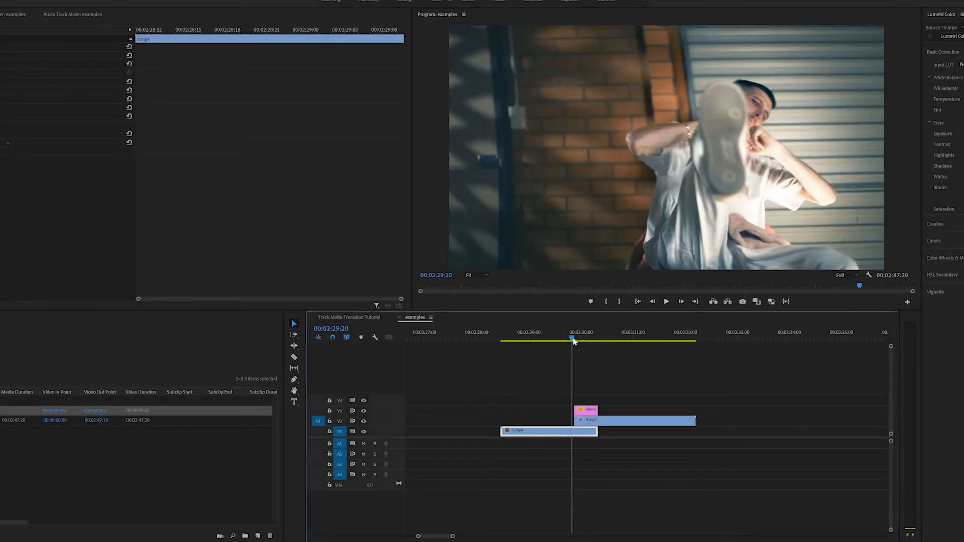
drag(574, 341, 562, 362)
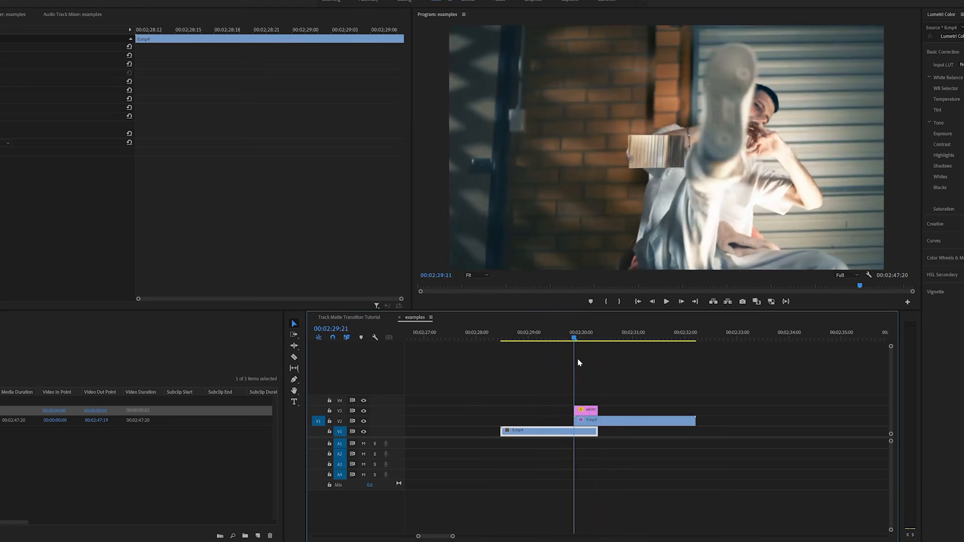
drag(625, 360, 664, 344)
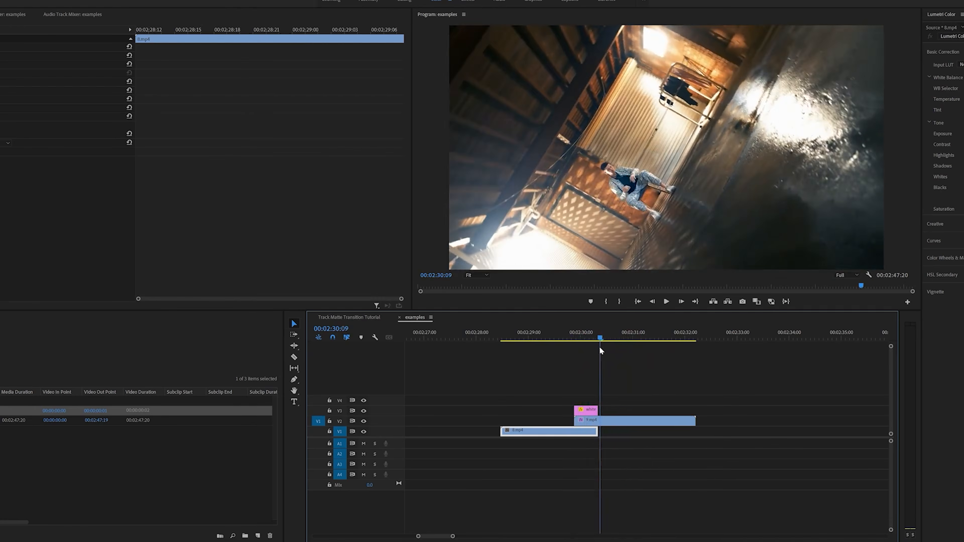
drag(555, 352, 596, 359)
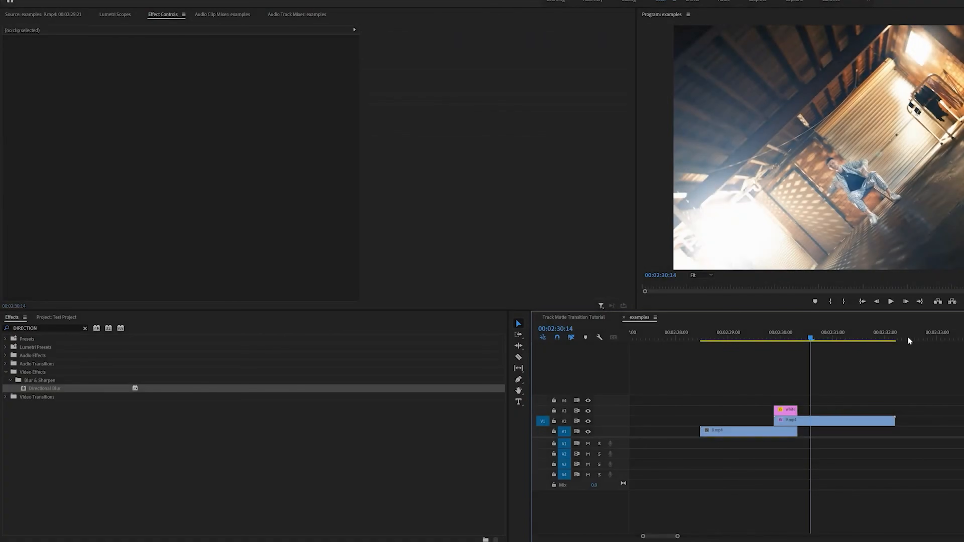
Create a 1920 x 1080 adjustment layer and place it on V4 directly above the white matte clip
drag(909, 340, 930, 355)
click(57, 317)
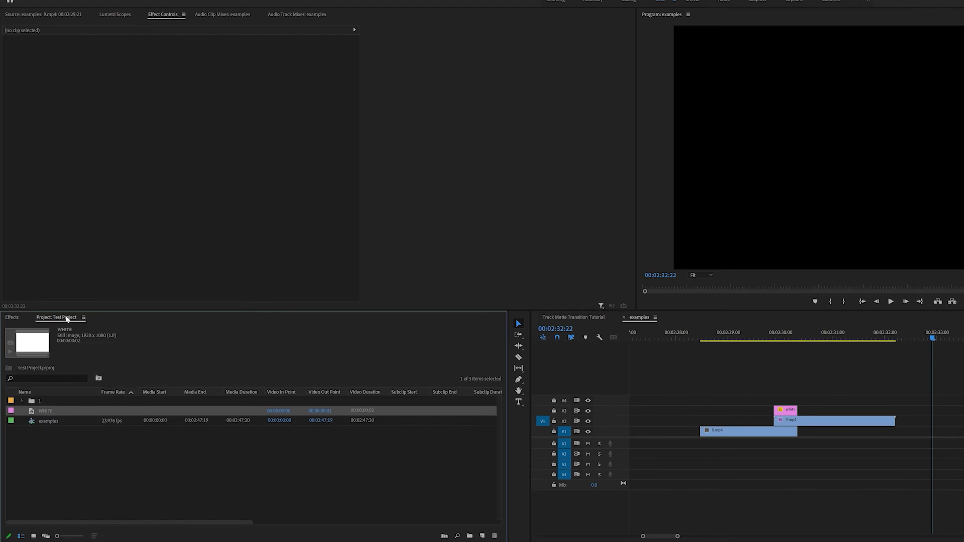
right_click(67, 447)
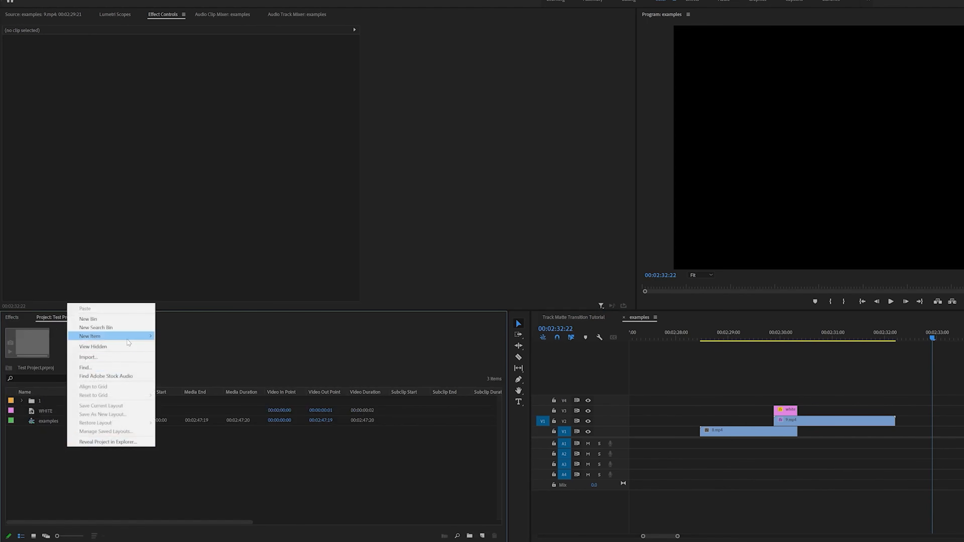
mouse_move(130, 342)
click(186, 362)
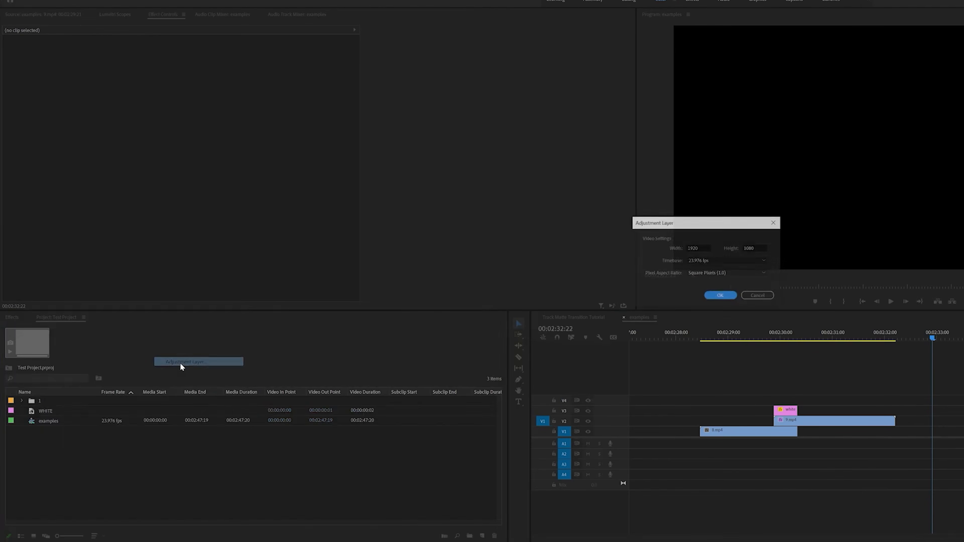
click(728, 298)
drag(32, 414, 797, 399)
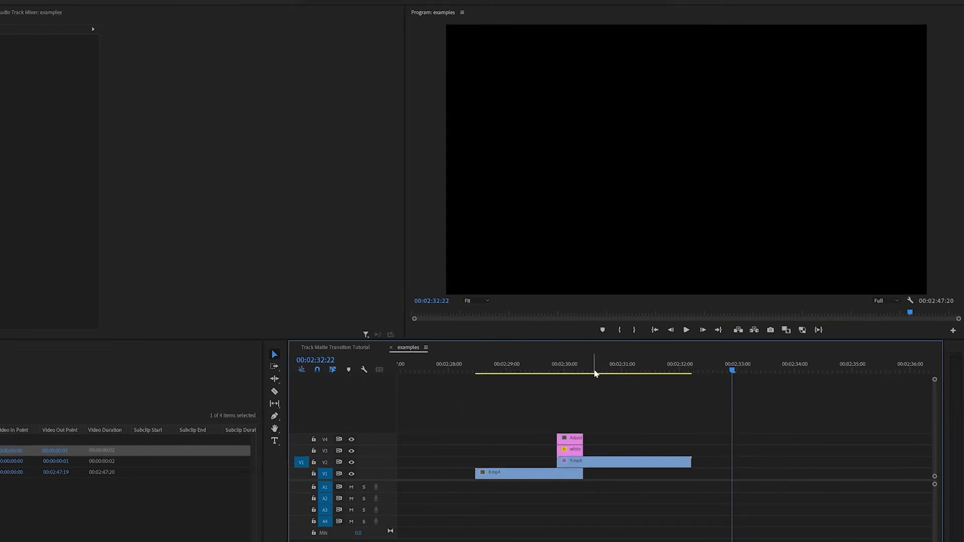
Apply the Directional Blur effect to the adjustment layer on V4, with the playhead at 00:02:30:02 within the transition
drag(594, 371, 565, 382)
click(569, 444)
click(12, 320)
click(26, 330)
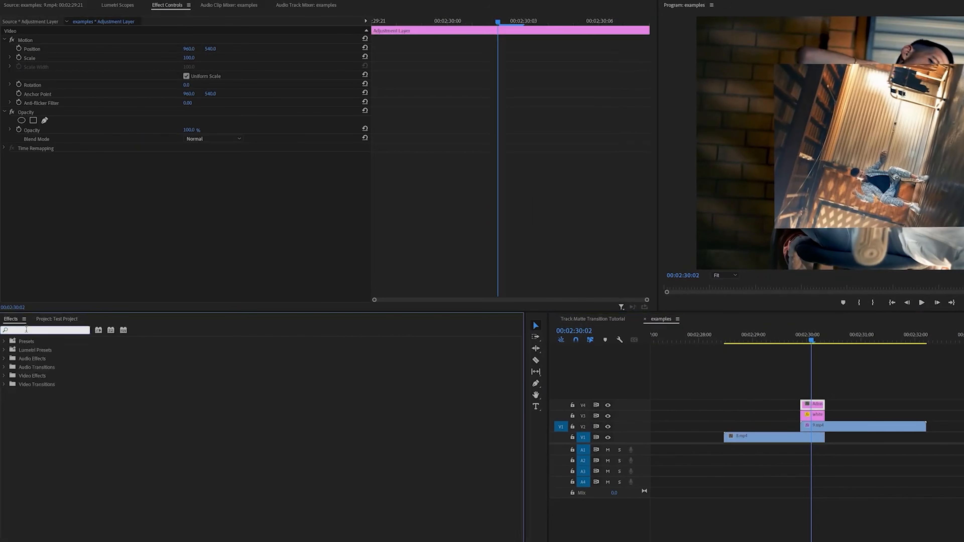
text(DIRECTI)
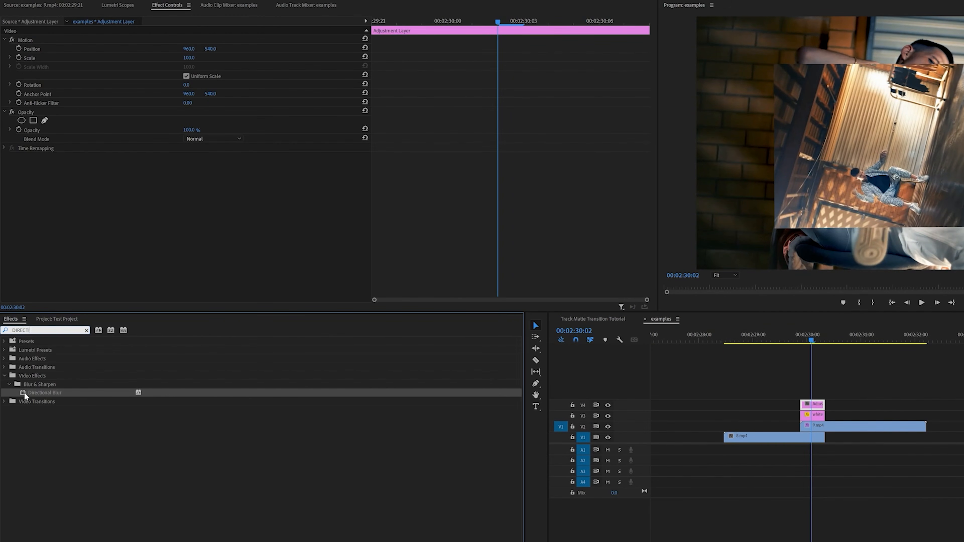
click(41, 394)
drag(739, 411, 814, 407)
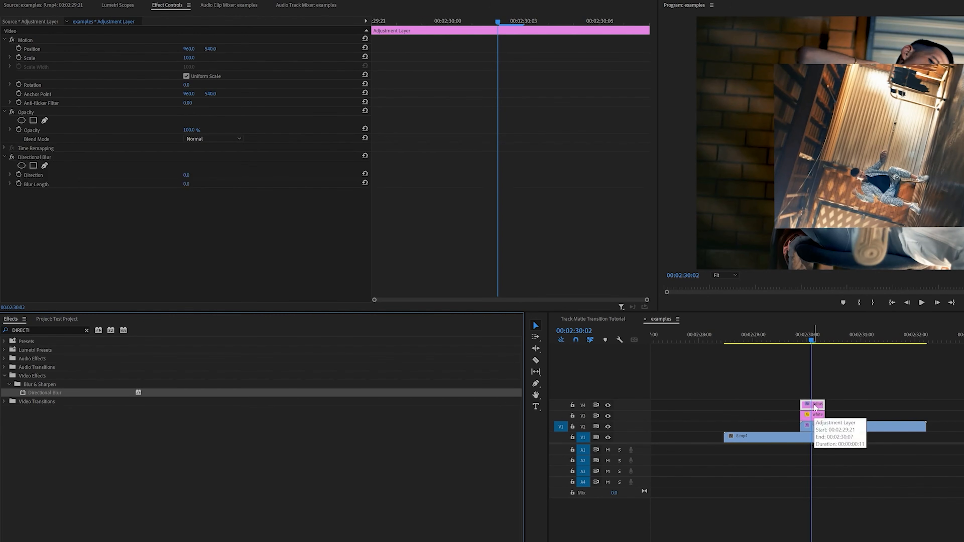
Set the adjustment layer's Directional Blur length to 18
drag(811, 341, 812, 341)
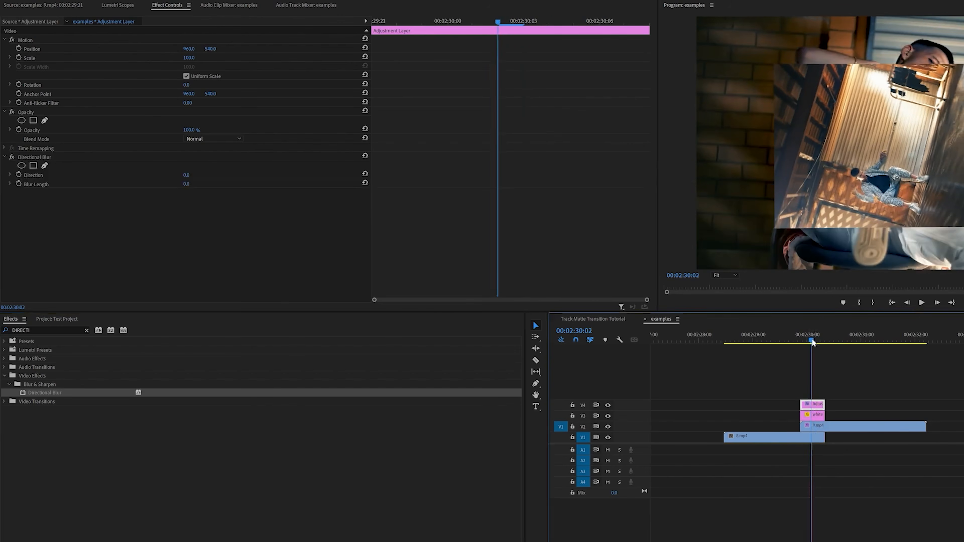
click(187, 184)
text(30)
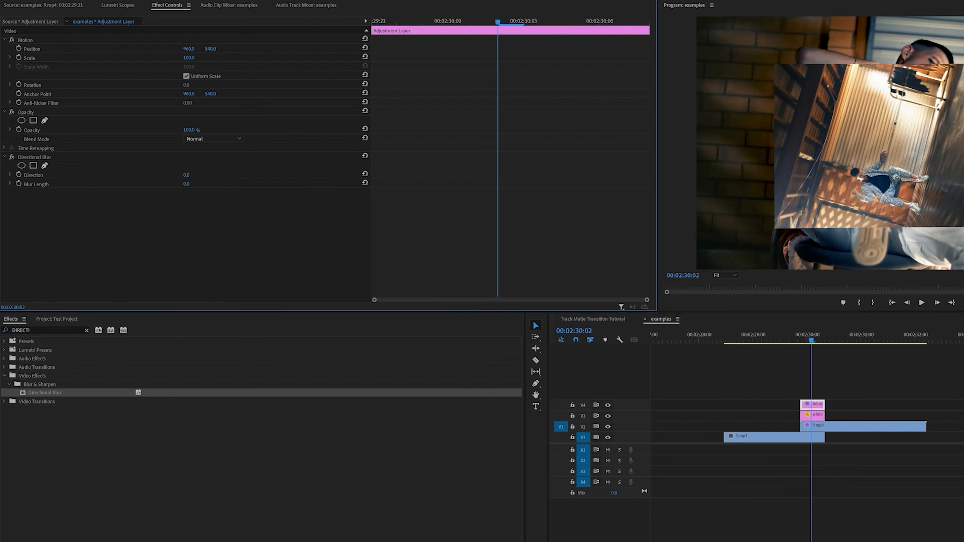
key(Return)
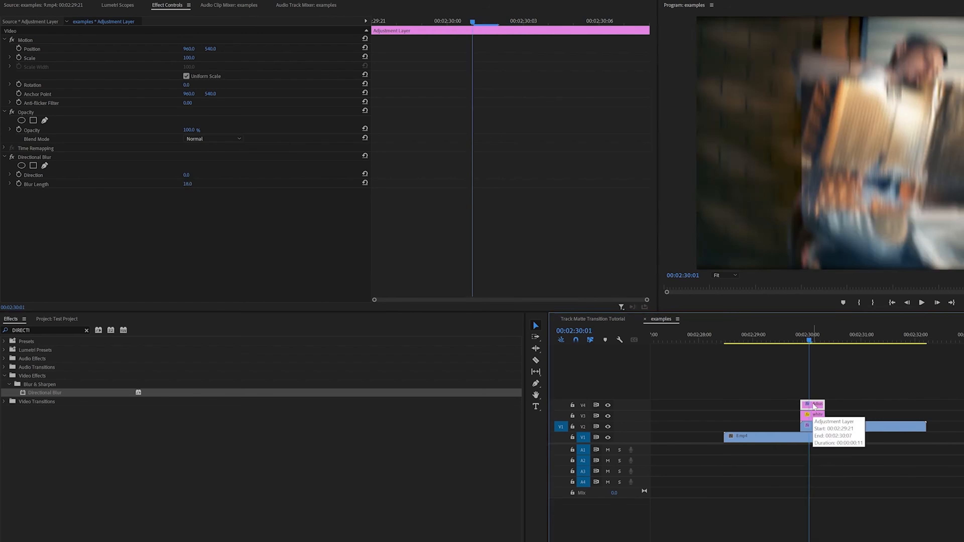
Find the Lens Distortion video effect and apply it to the adjustment layer on V4
click(54, 330)
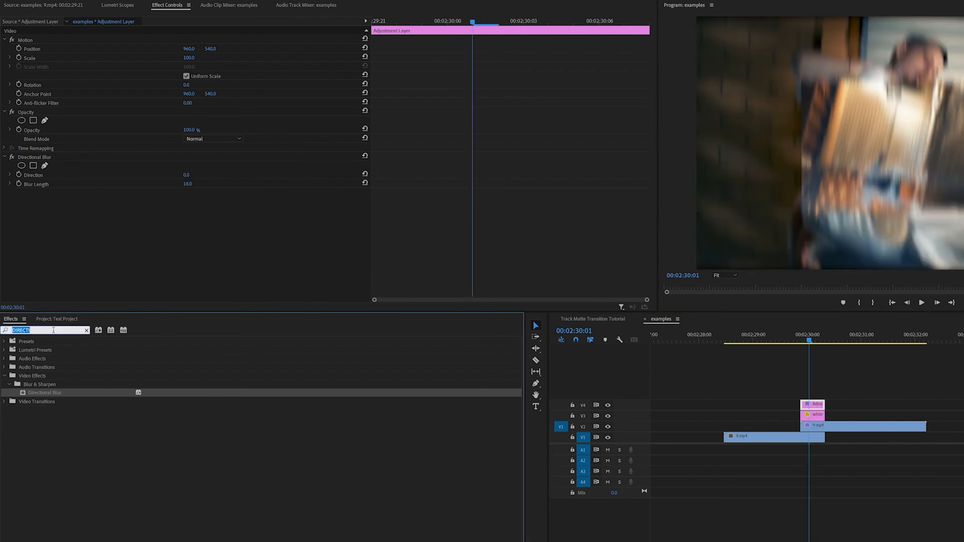
key(BackSpace)
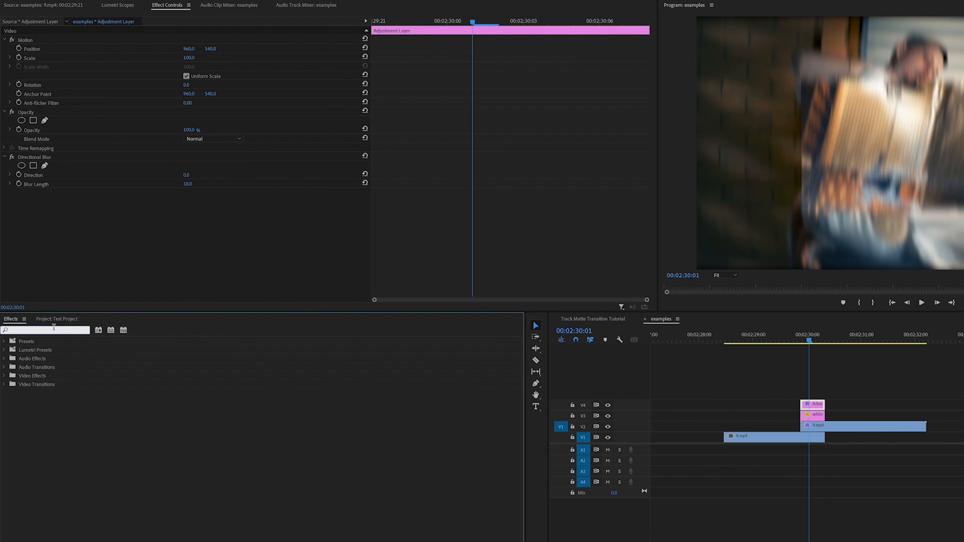
key(Right)
key(Right)
key(Right)
text(LEN)
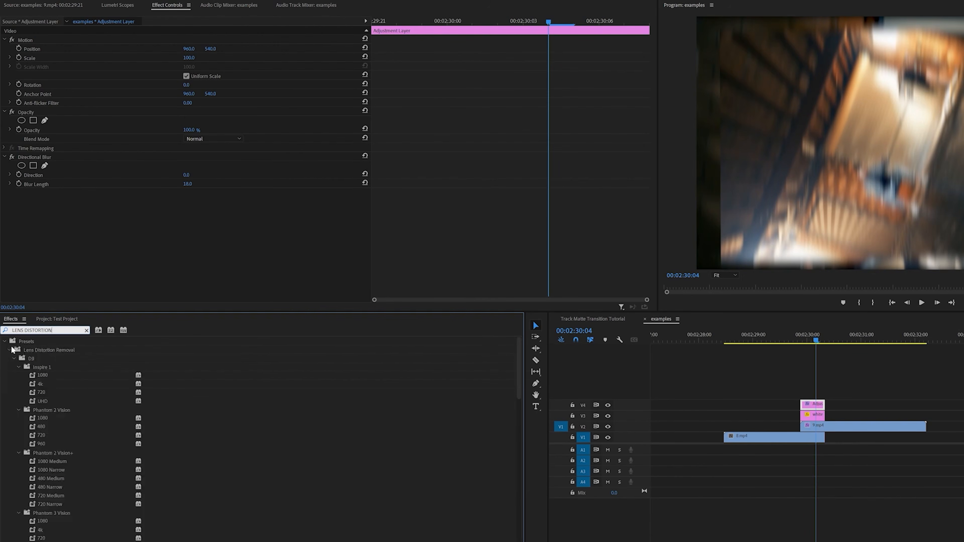
click(10, 349)
click(38, 400)
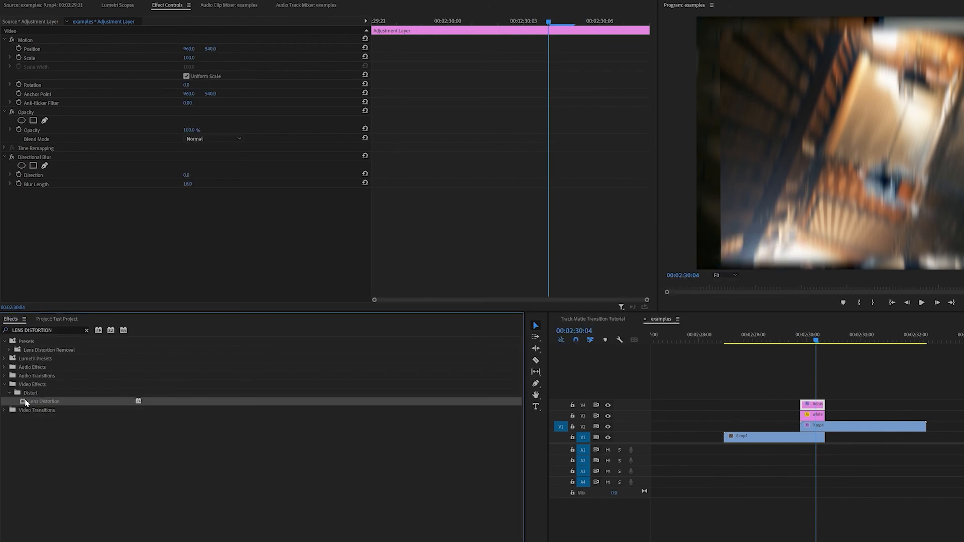
drag(762, 404, 810, 409)
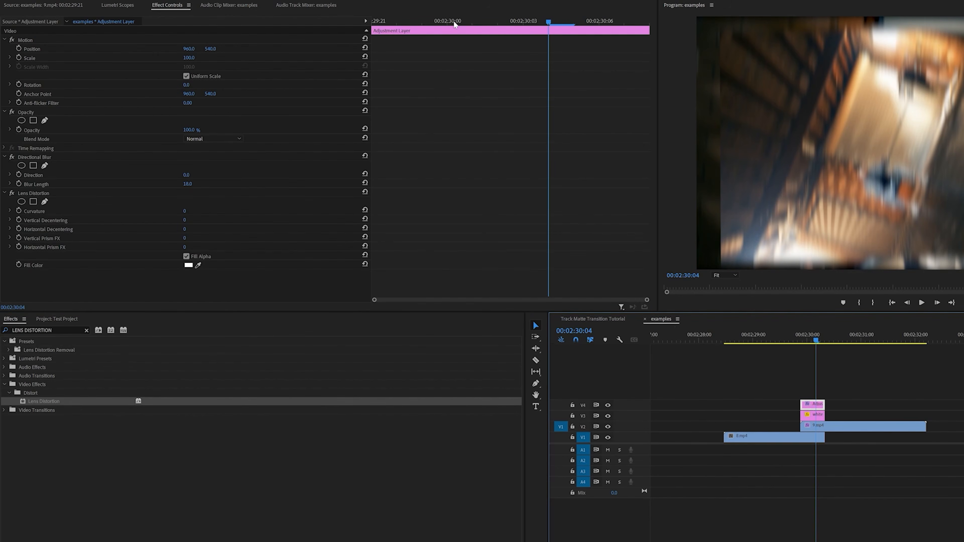
Keyframe Lens Distortion Curvature at 0 at 00:02:29:22 and at a negative value at 00:02:30:01 and 00:02:30:04
drag(455, 24, 399, 26)
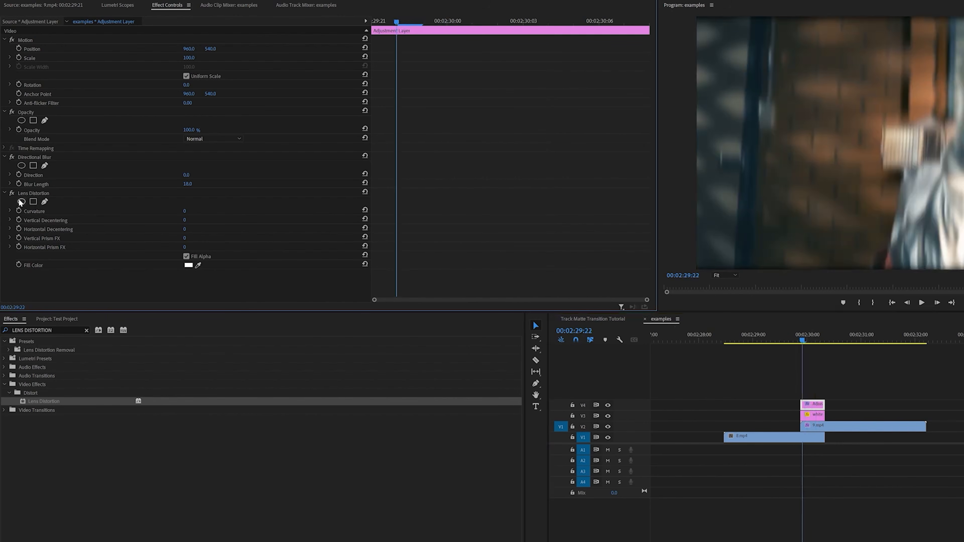
click(19, 210)
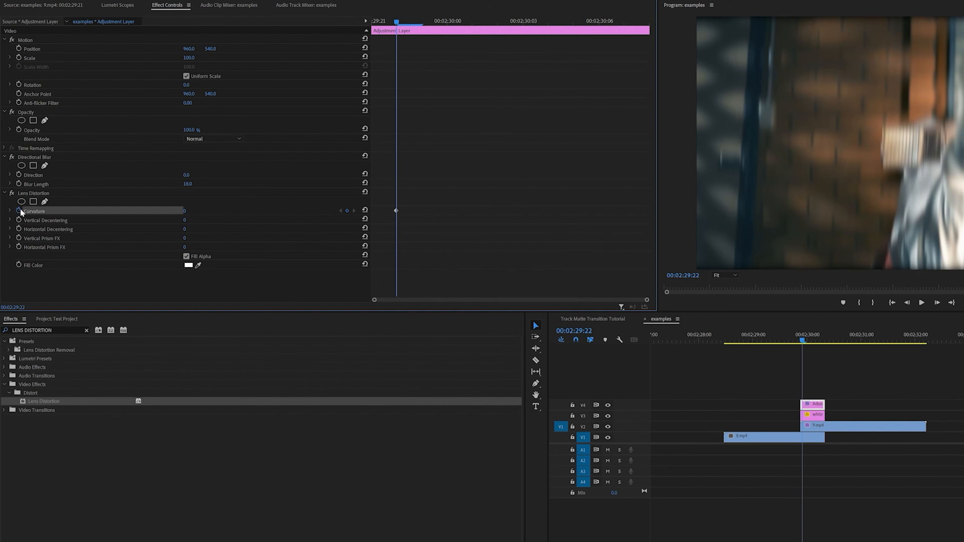
drag(404, 20, 478, 37)
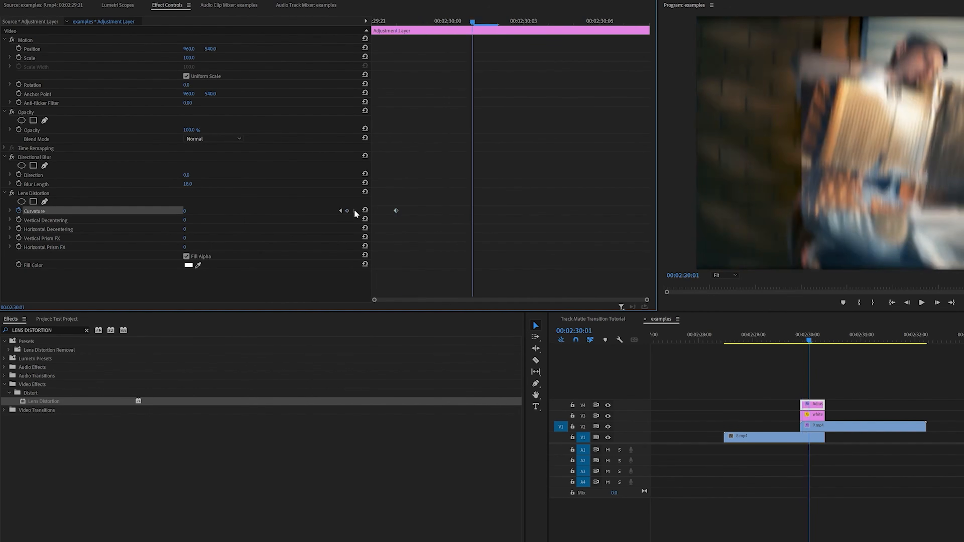
drag(504, 24, 486, 34)
mouse_move(187, 212)
mouse_down()
mouse_move(202, 211)
mouse_move(178, 212)
mouse_up()
key(Right)
key(Right)
key(Right)
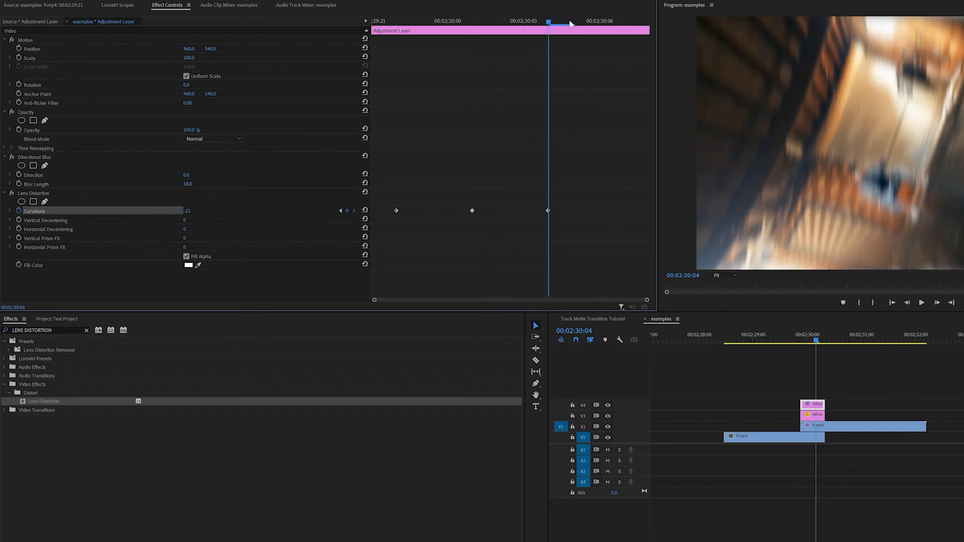
Add a Curvature keyframe of 0 at 00:02:30:07 and move it to the end of the adjustment layer
key(Right)
key(Right)
key(Right)
drag(186, 211, 144, 211)
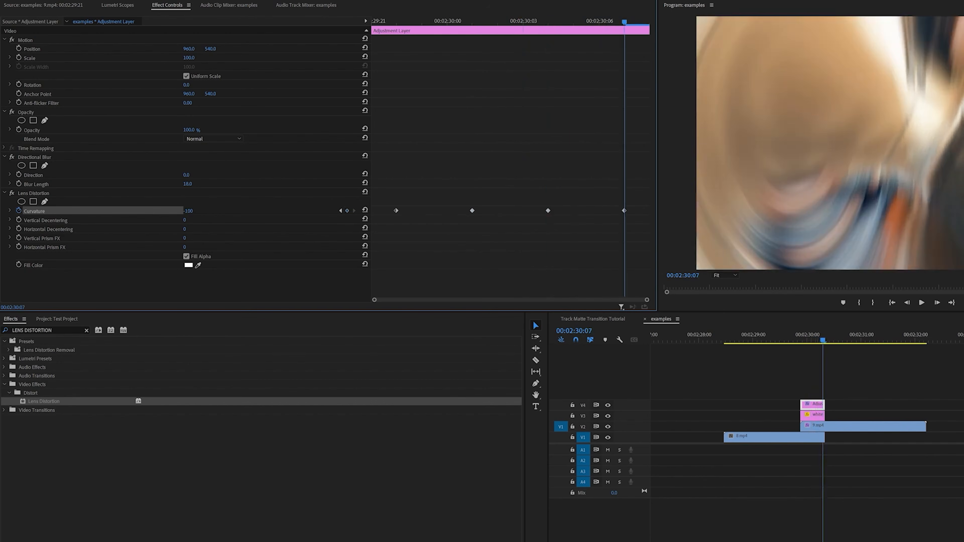
click(195, 208)
key(Return)
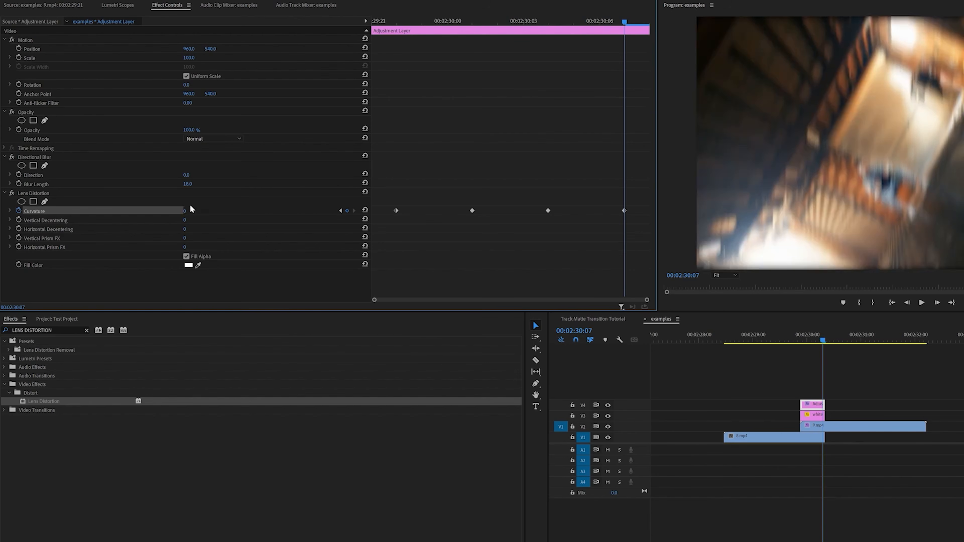
drag(626, 211, 649, 213)
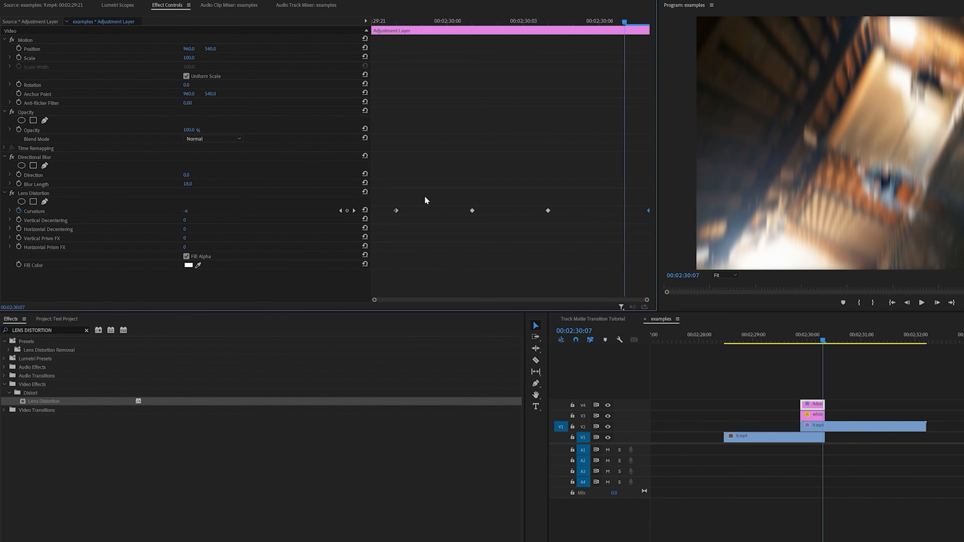
Play the finished track matte transition from about 00:02:29:12 to check the blur and lens distortion
click(780, 338)
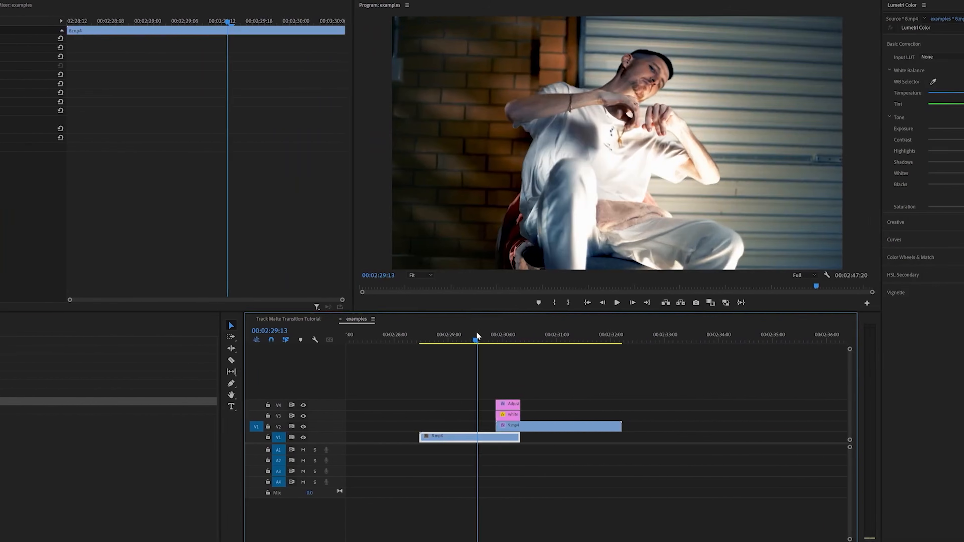
click(610, 302)
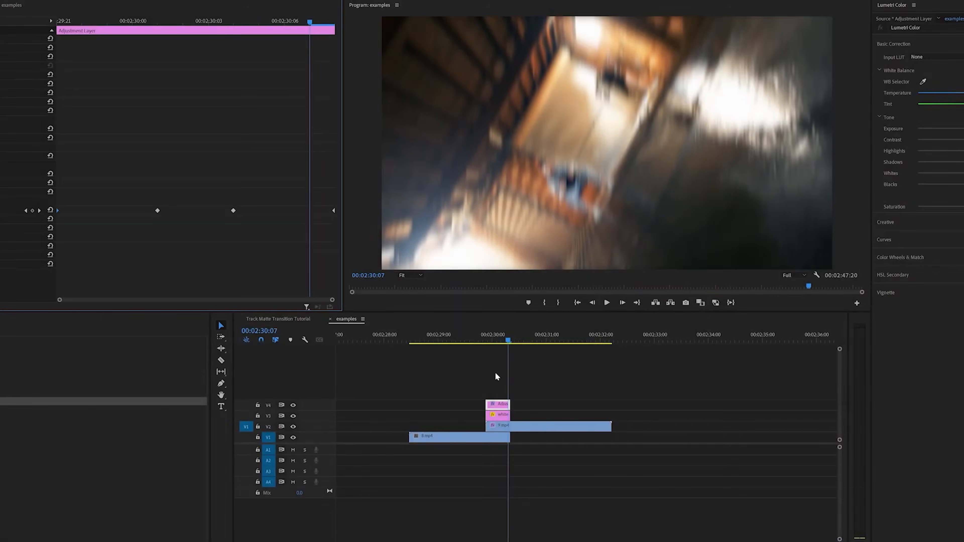
click(465, 336)
click(607, 304)
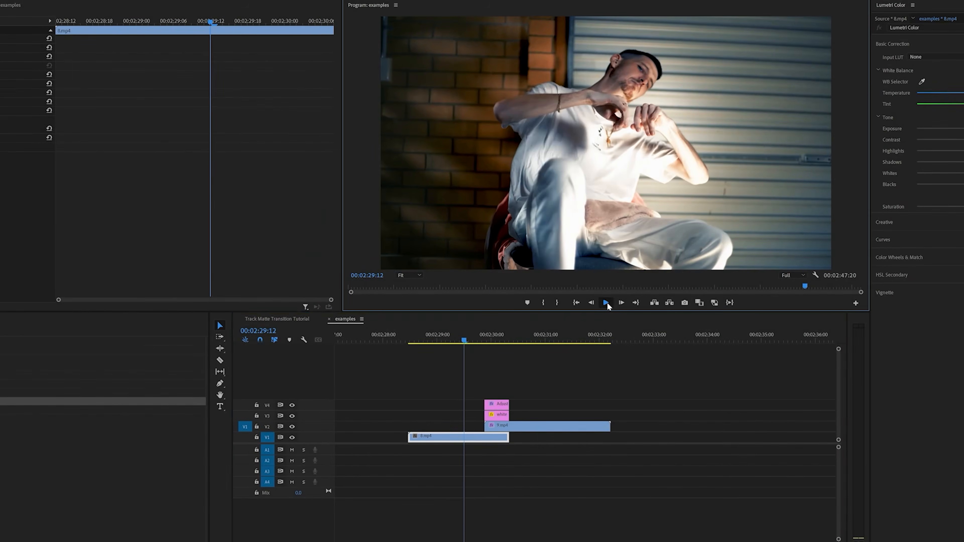
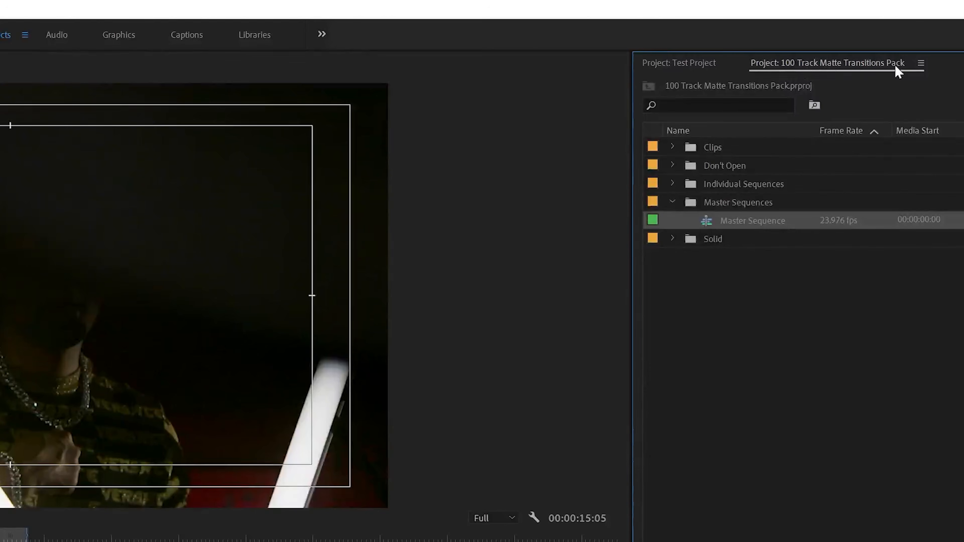
Open the Master Sequence from the Master Sequences bin of the 100 Track Matte Transitions Pack project
click(672, 203)
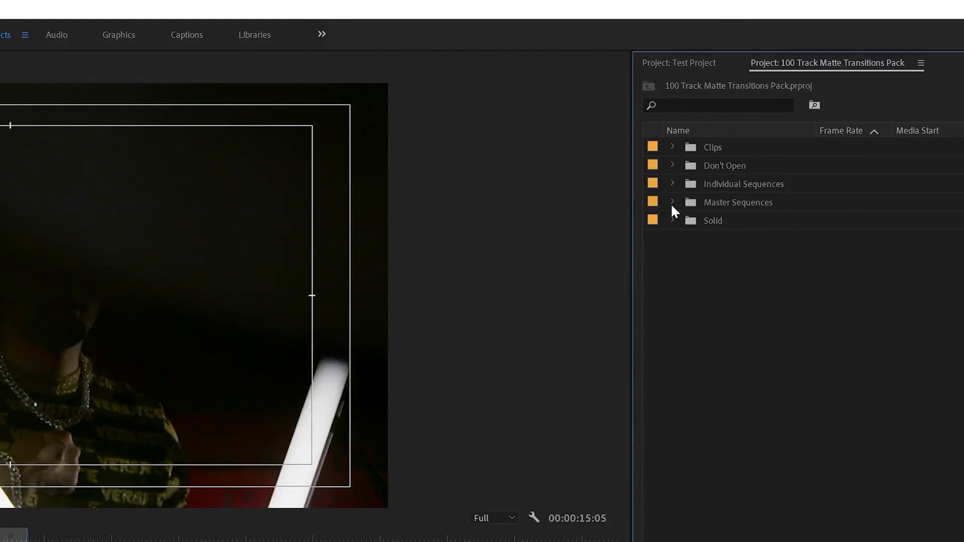
click(673, 203)
click(705, 220)
double_click(706, 220)
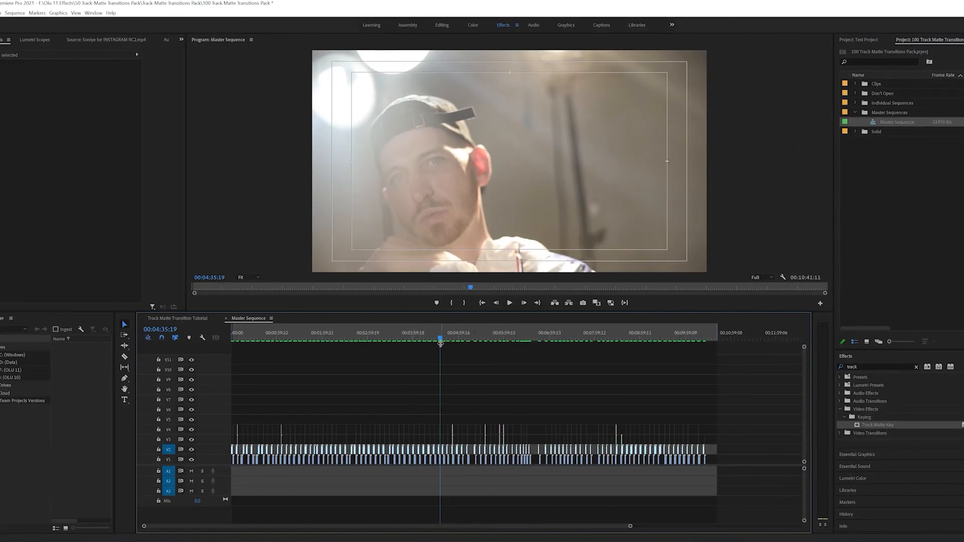
Preview the pack's transitions in the Master Sequence between about 00:01:39 and 00:01:55
drag(440, 335, 306, 402)
drag(630, 528, 422, 511)
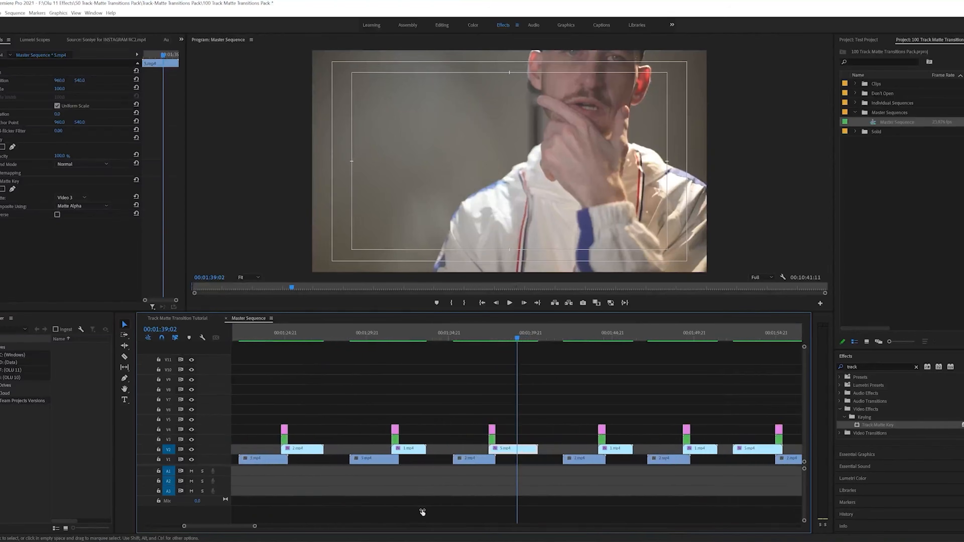
click(510, 303)
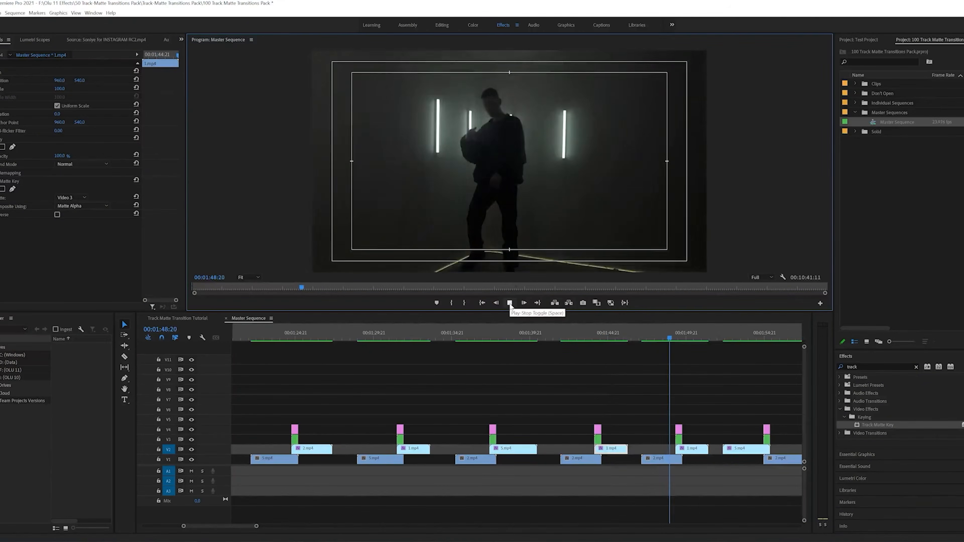
click(509, 302)
click(639, 334)
click(510, 303)
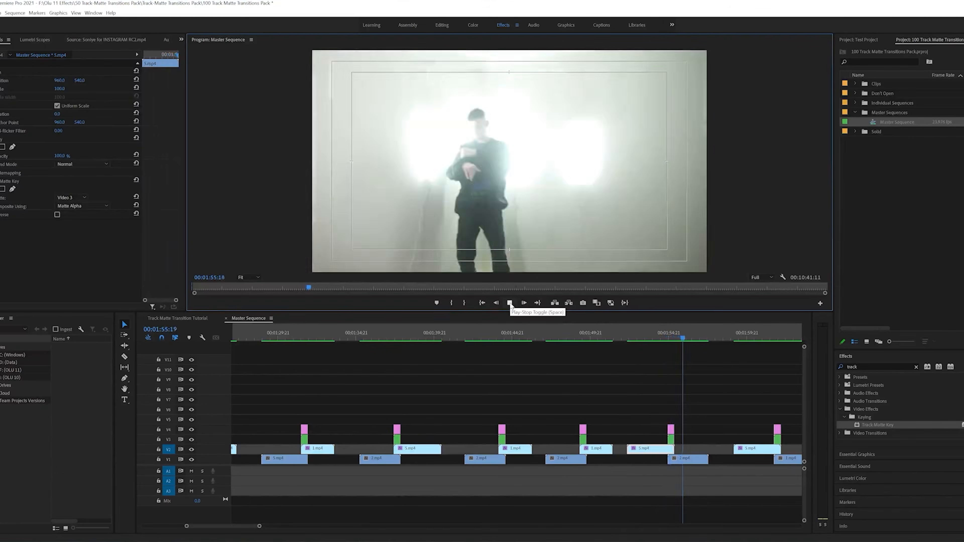
click(509, 303)
Preview the earlier transitions in the Master Sequence around 00:01:36, 00:01:29 and 00:01:23
click(375, 337)
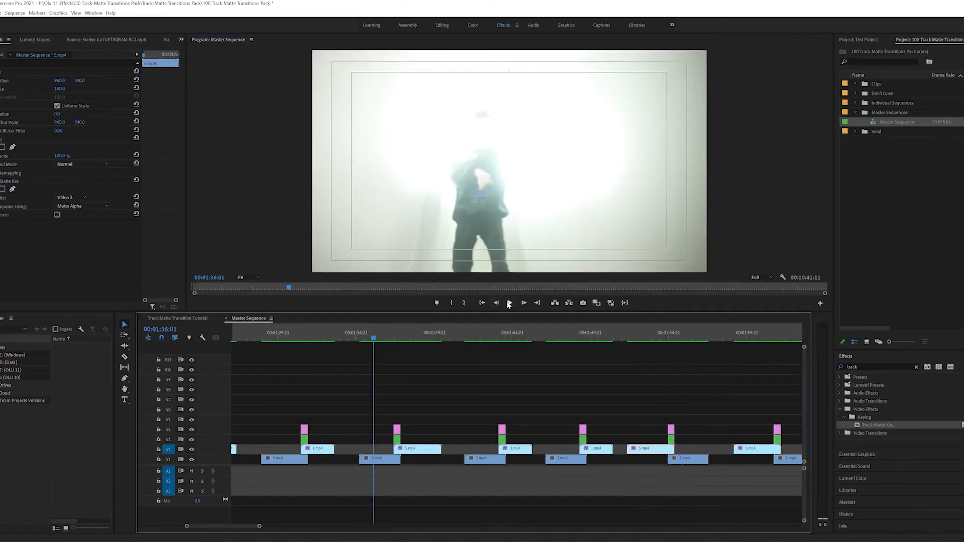
click(510, 303)
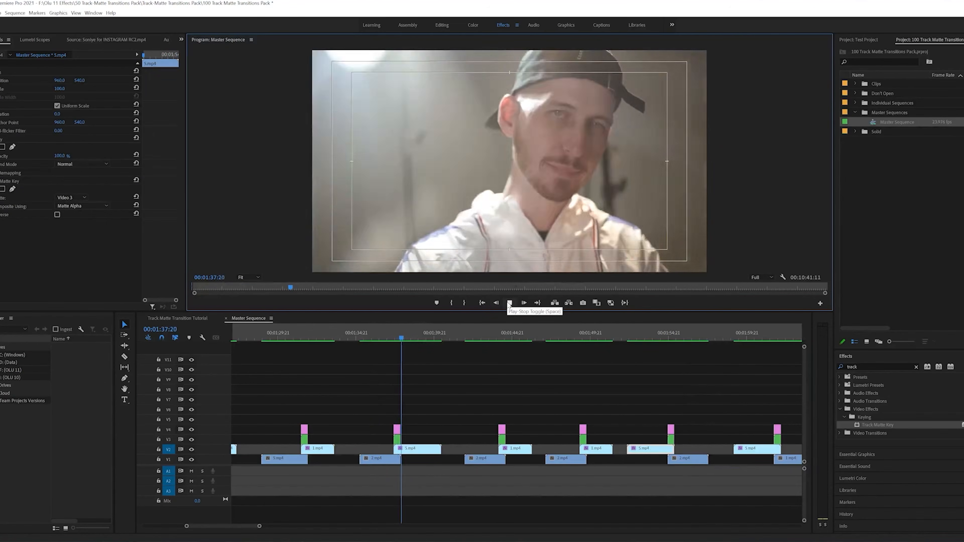
click(510, 302)
click(274, 338)
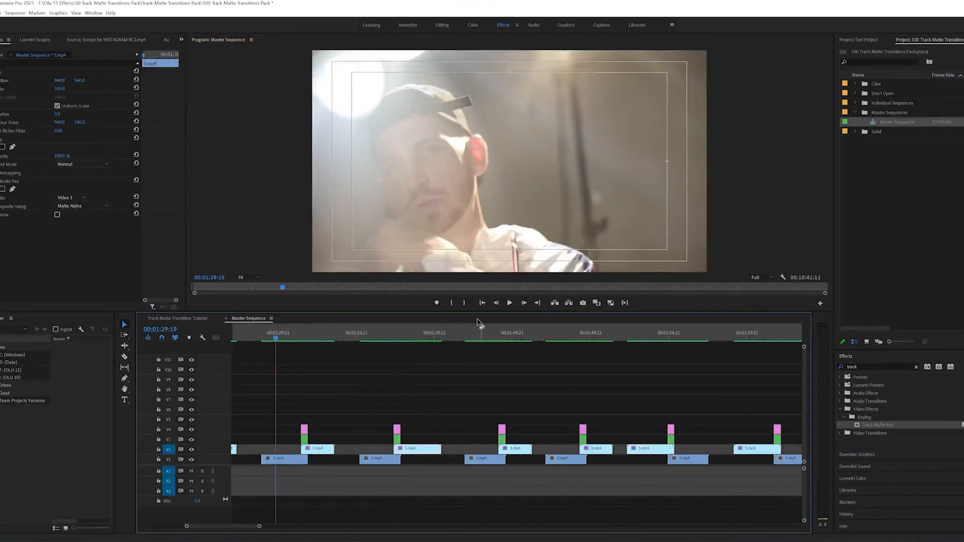
click(509, 303)
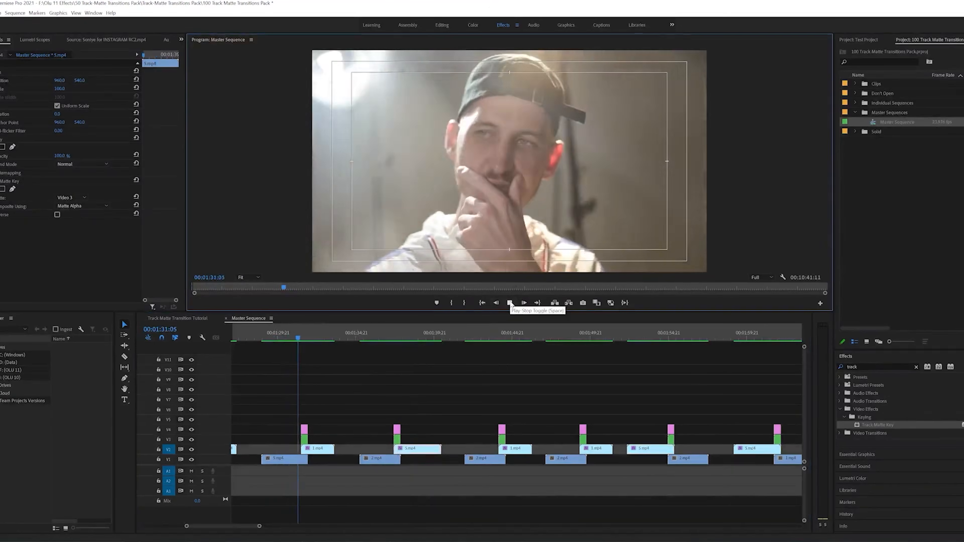
click(509, 303)
scroll(379, 379, up, 3)
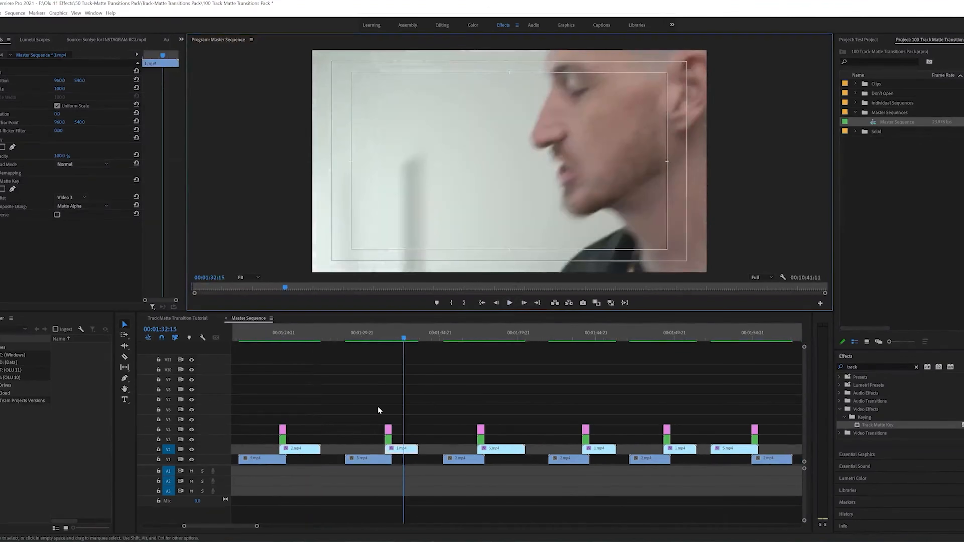
click(254, 338)
click(510, 303)
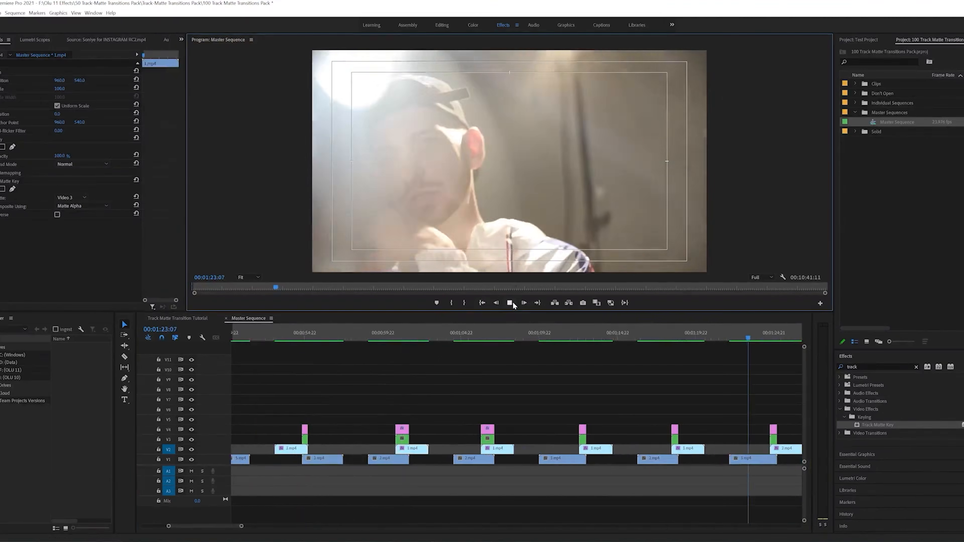
click(510, 302)
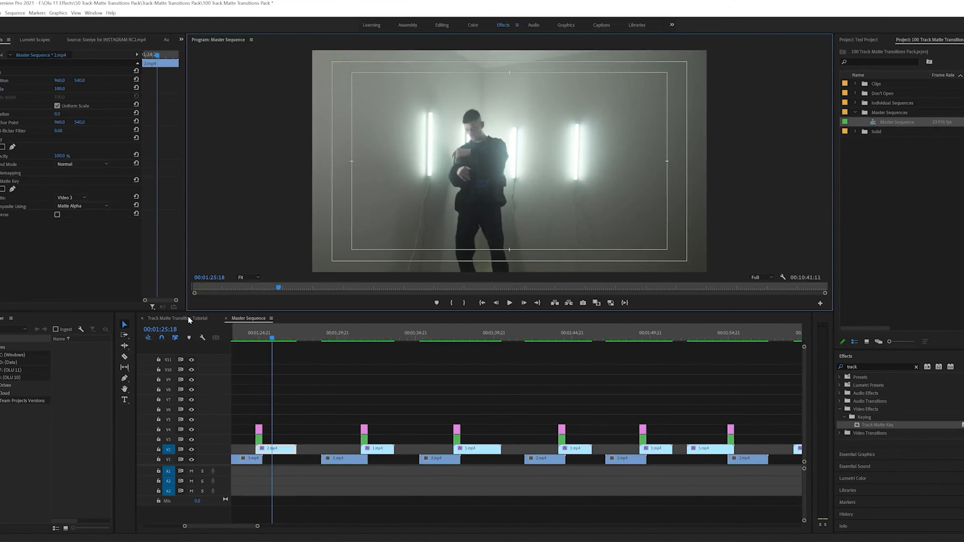
scroll(264, 411, up, 3)
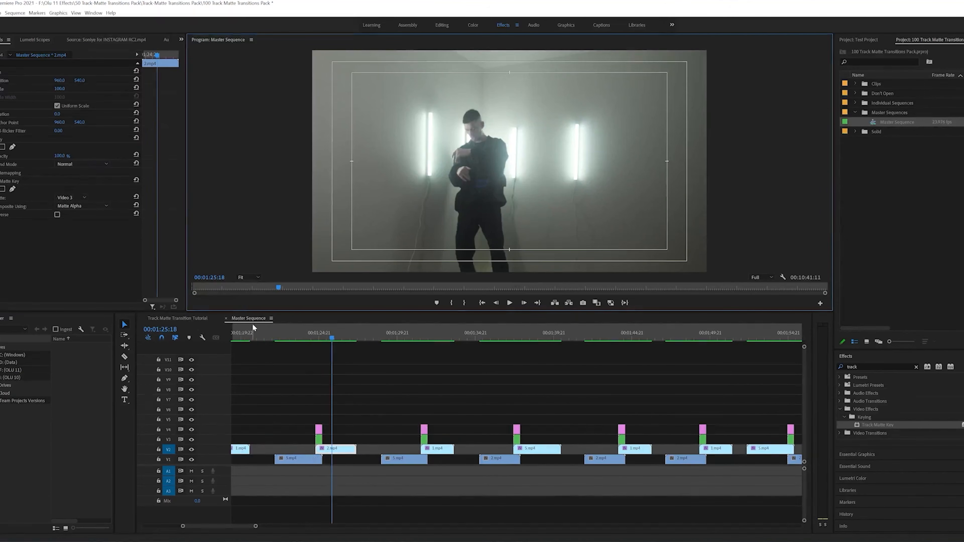
Select the stacked matte and adjustment layer near 00:01:24 and compare with the Track Matte Transition Tutorial sequence before returning to the Master Sequence
drag(306, 398, 336, 443)
click(207, 320)
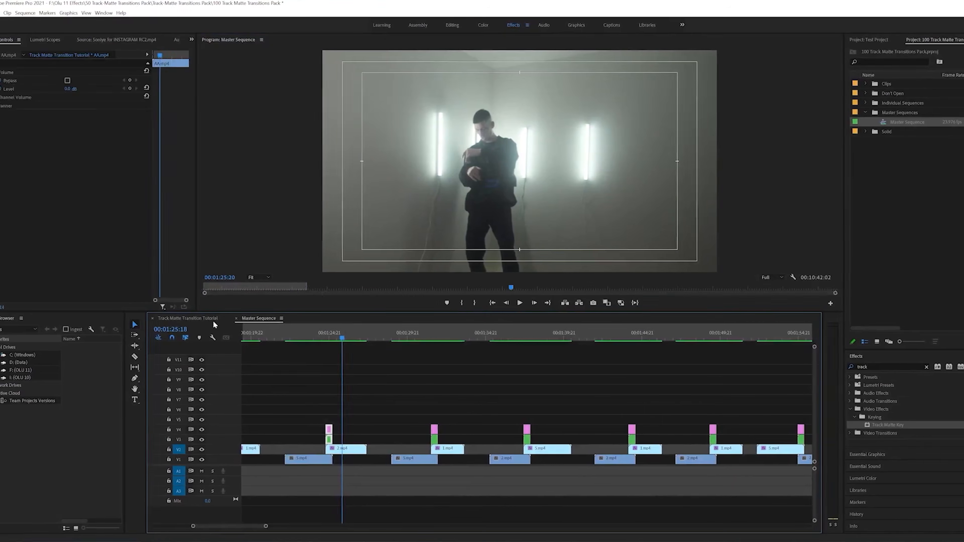
drag(424, 526, 402, 528)
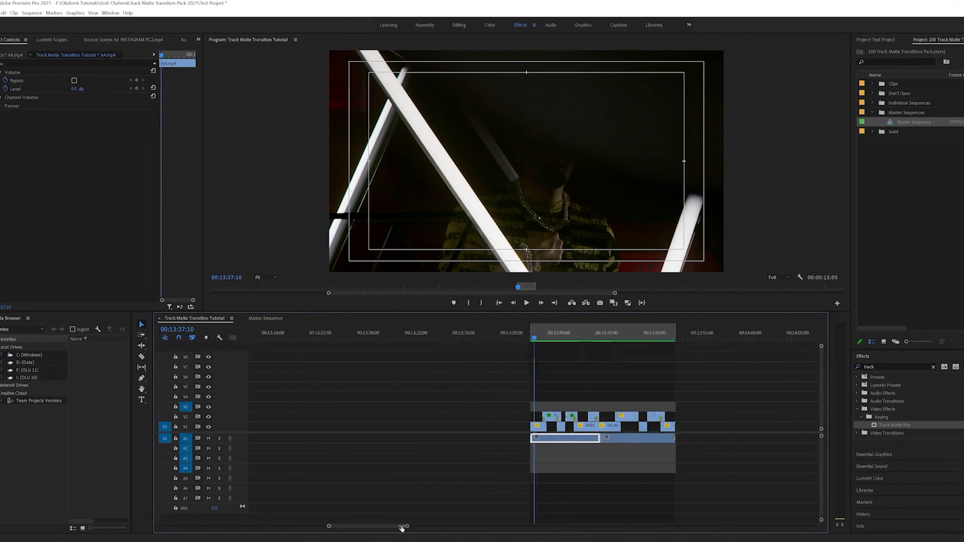
click(265, 318)
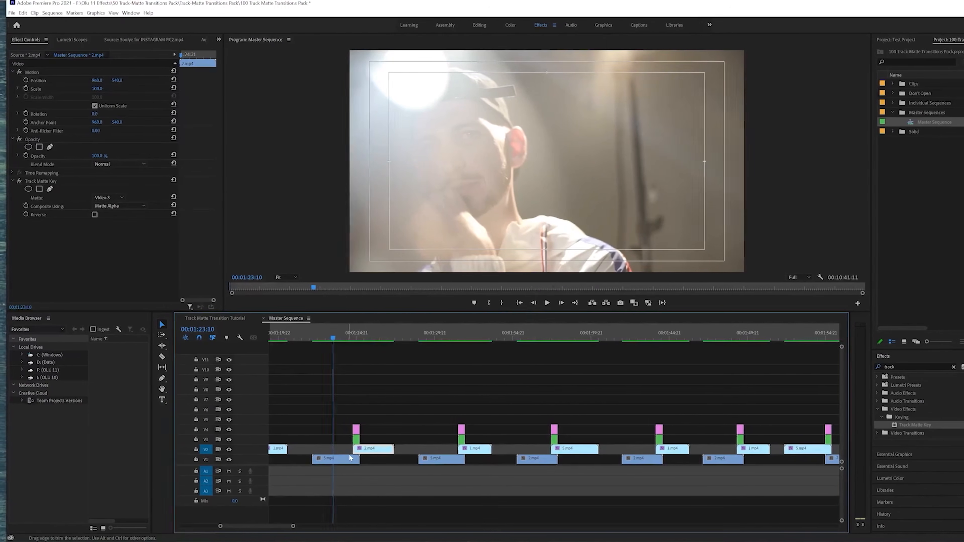
Examine the upper and lower clips of the Master Sequence transitions around 00:00:53:23 and 00:00:59:20
scroll(350, 457, up, 8)
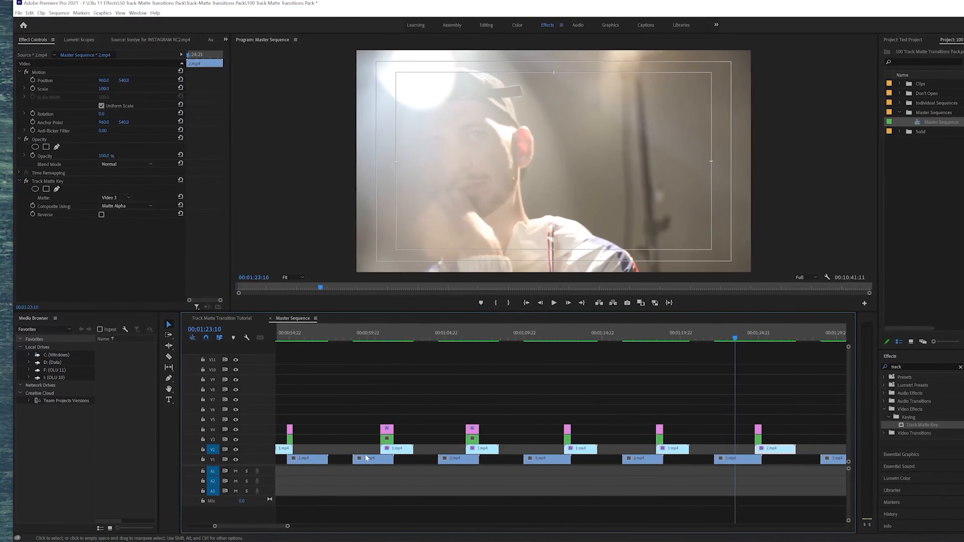
scroll(366, 458, up, 3)
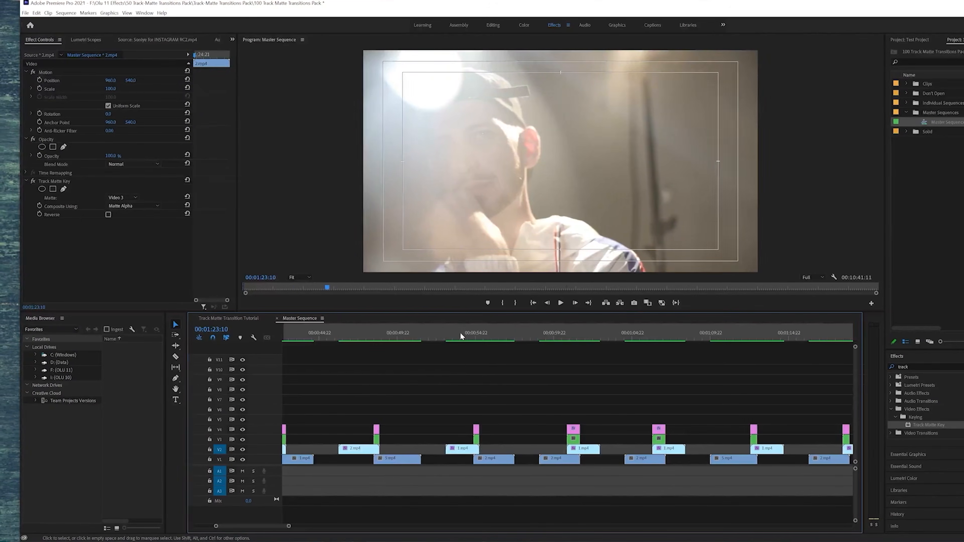
click(460, 336)
click(468, 449)
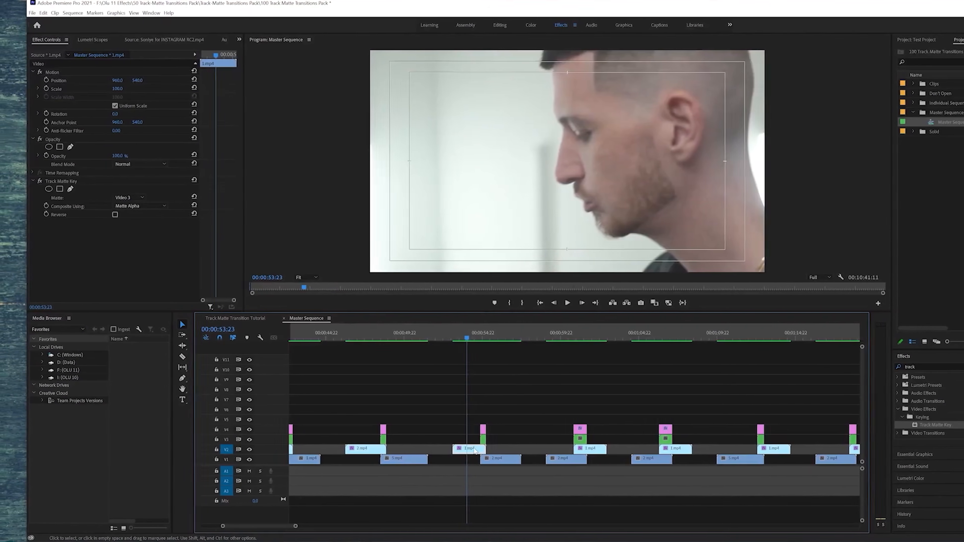
click(500, 458)
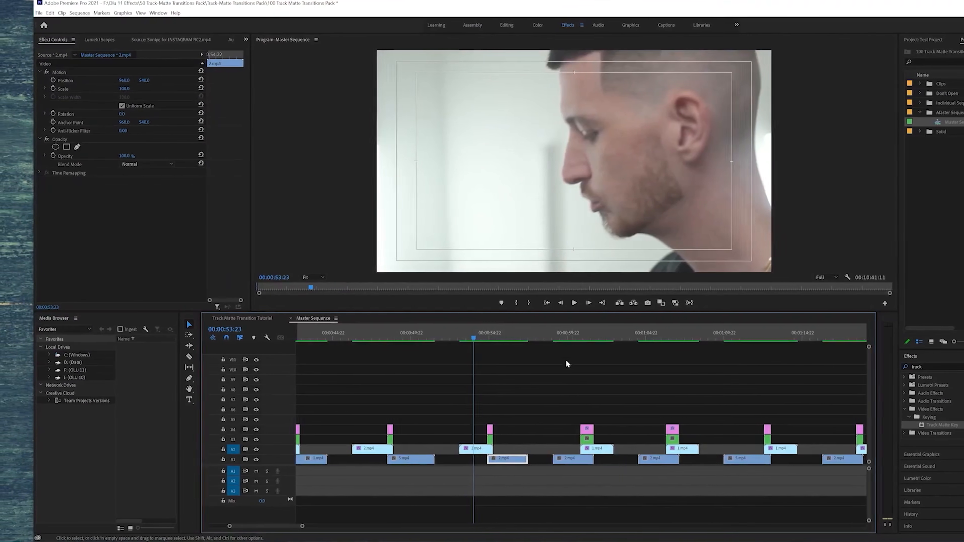
click(566, 336)
click(564, 458)
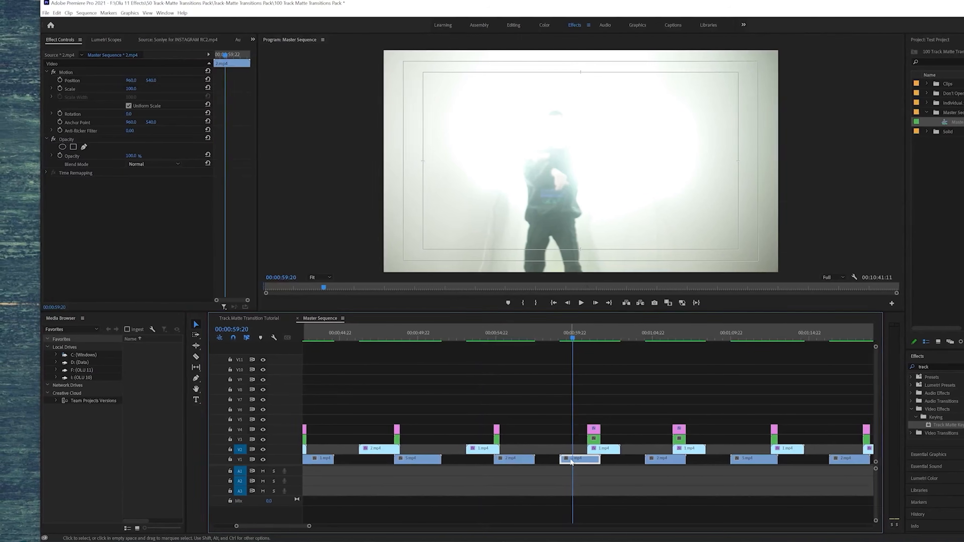
click(596, 450)
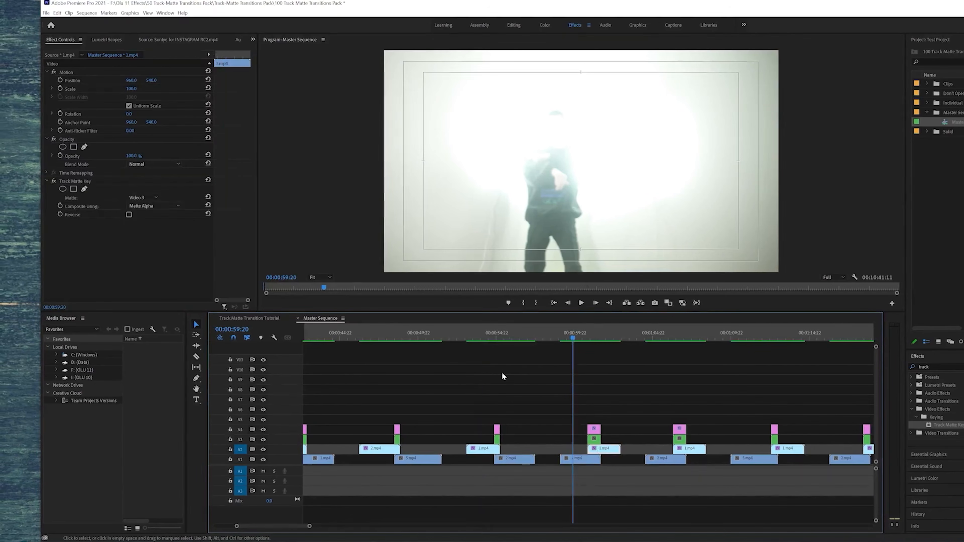
Check which clips overlap at the transitions after 00:00:54:09 and 00:00:59:22, playing the second one
click(487, 334)
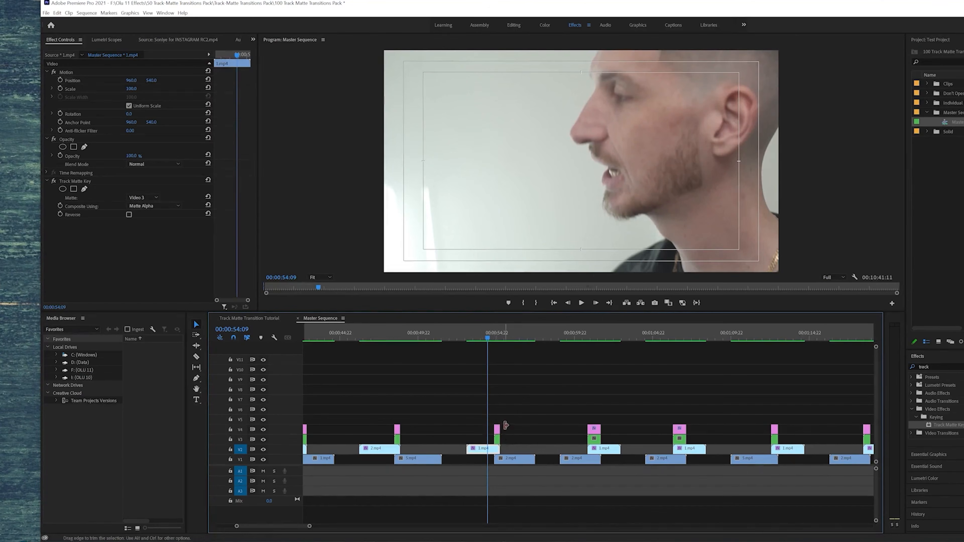
click(516, 462)
click(574, 335)
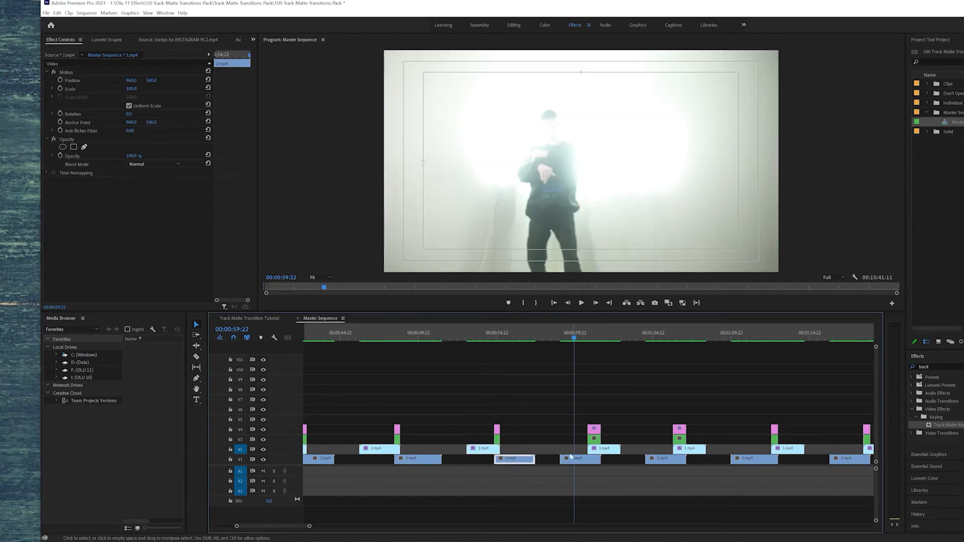
click(575, 461)
click(599, 449)
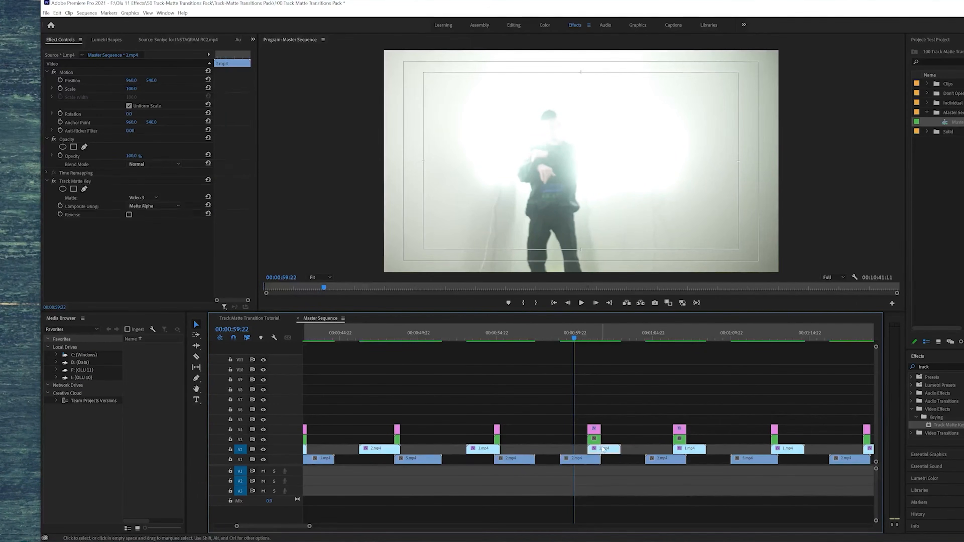
key(space)
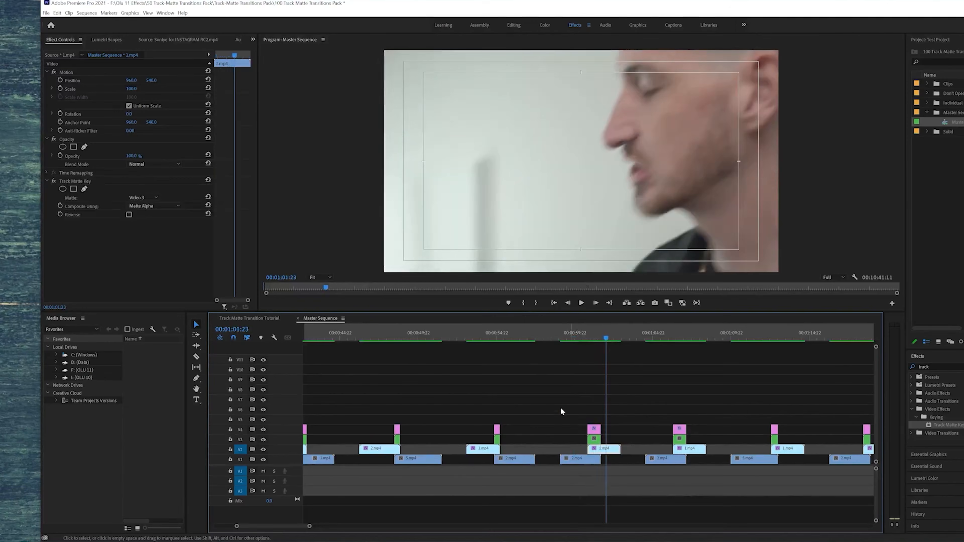
Switch to the Track Matte Transition Tutorial sequence and set its playhead to 00:13:38:00
scroll(647, 391, up, 3)
drag(578, 335, 526, 342)
click(251, 322)
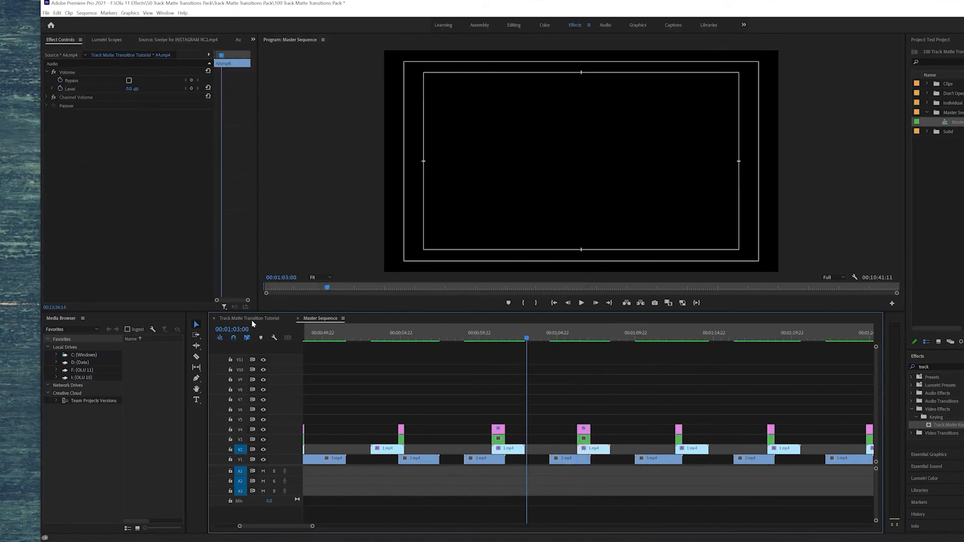
scroll(606, 406, up, 7)
mouse_move(393, 336)
mouse_down()
mouse_move(418, 339)
mouse_move(411, 336)
mouse_up()
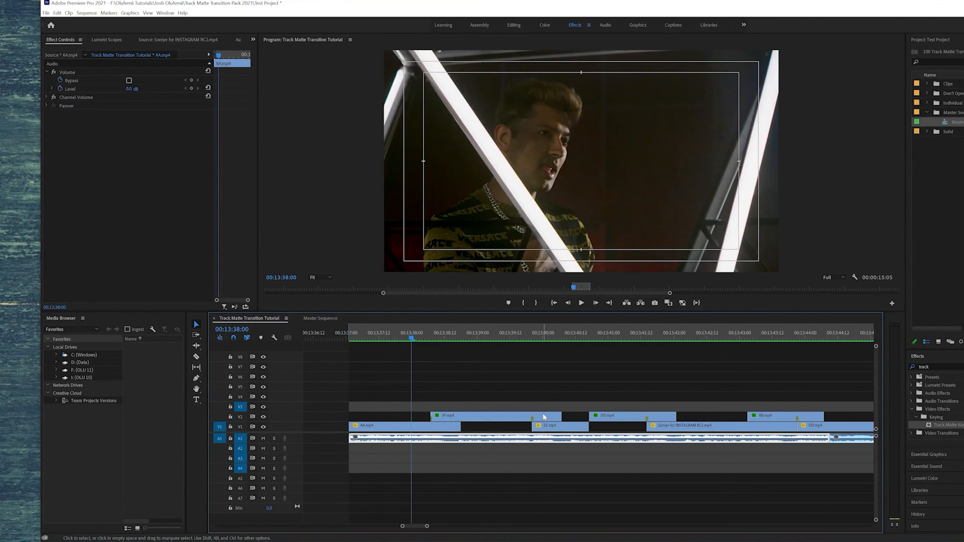
Preview the Master Sequence transition starting from about 00:00:47
click(320, 318)
scroll(483, 357, up, 8)
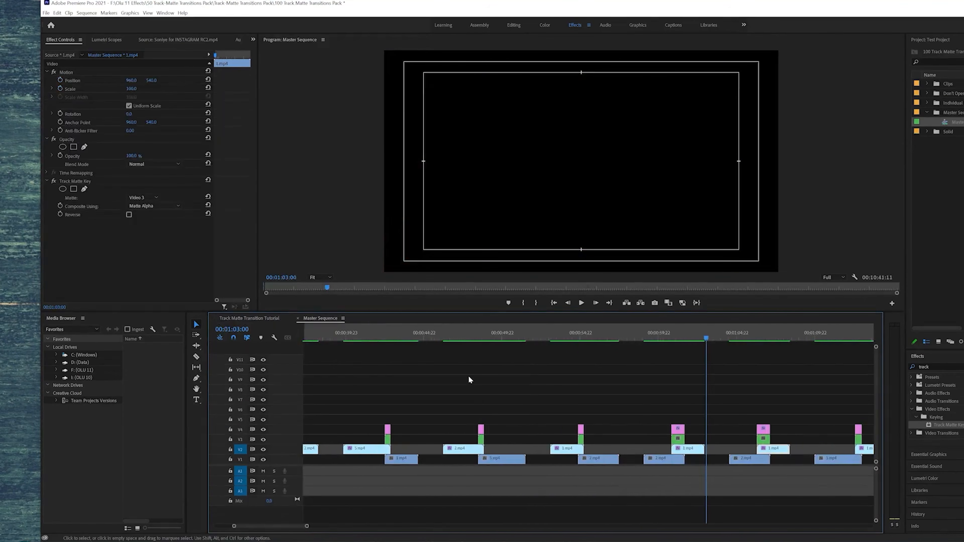
click(485, 334)
click(581, 303)
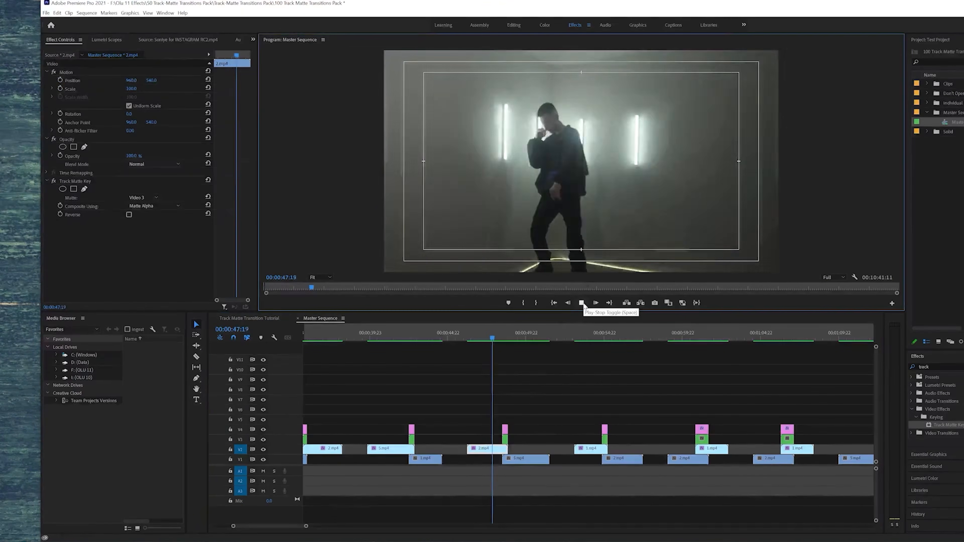
click(581, 303)
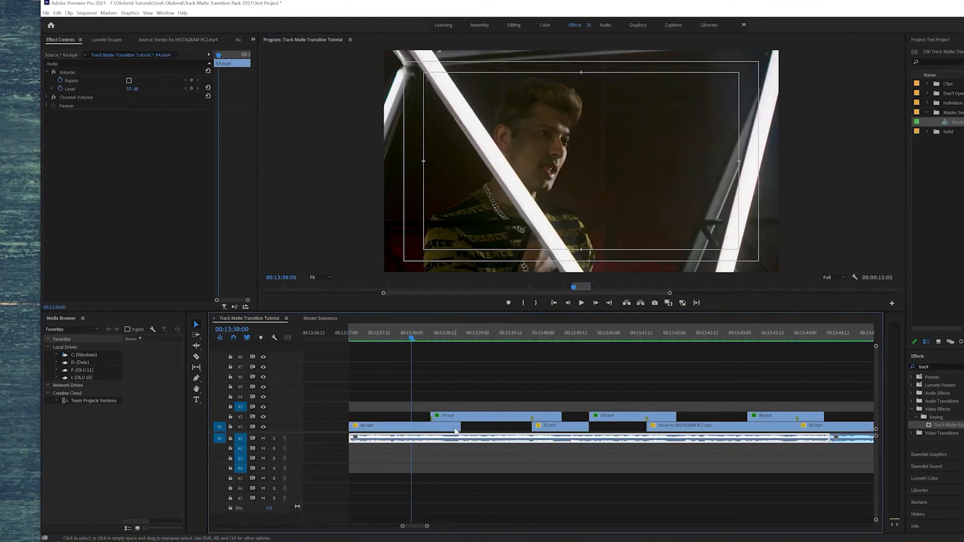
Try the AA.mp4 clip on track V3 above FF.mp4, and return it to V1
click(439, 430)
drag(440, 430, 440, 406)
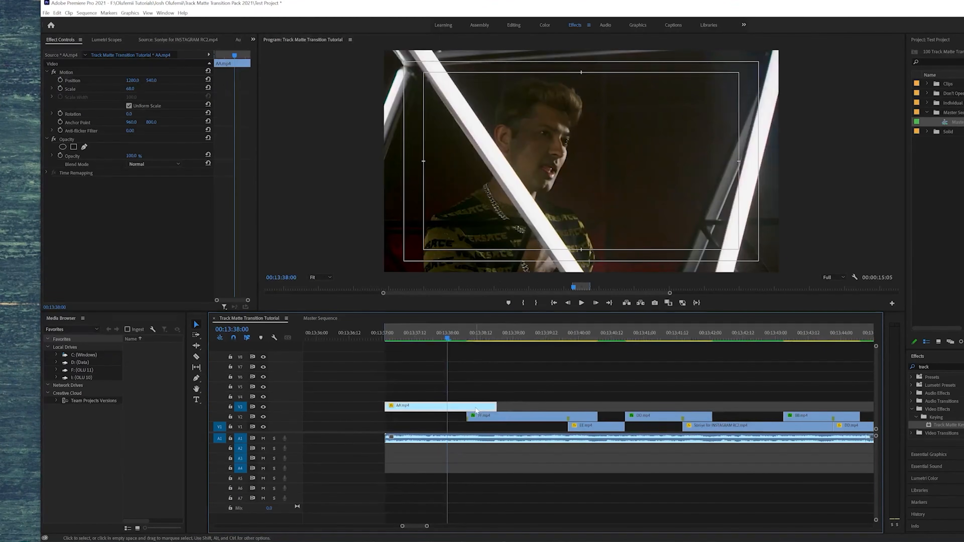
drag(475, 410, 474, 427)
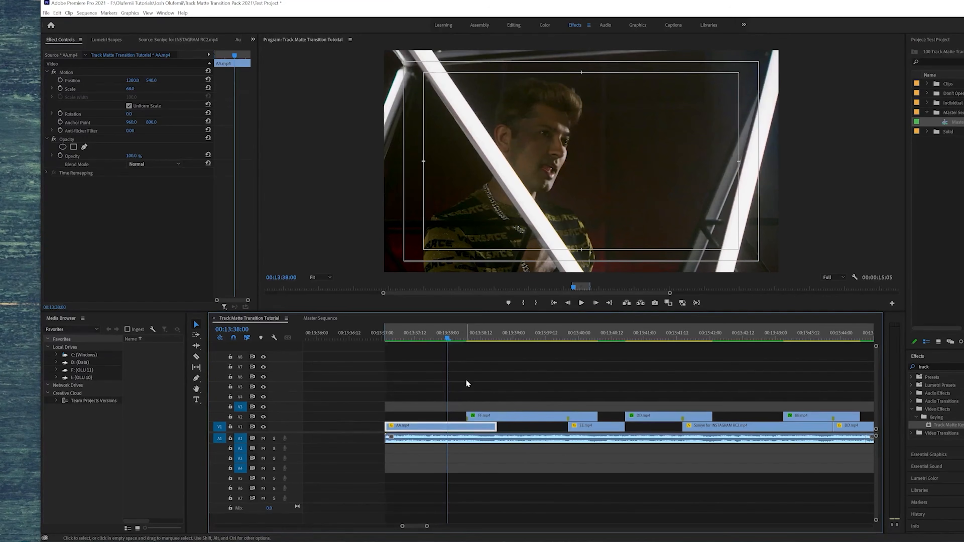
Examine the middle of the Master Sequence transition at 00:00:48:13 in an enlarged timeline view
click(323, 318)
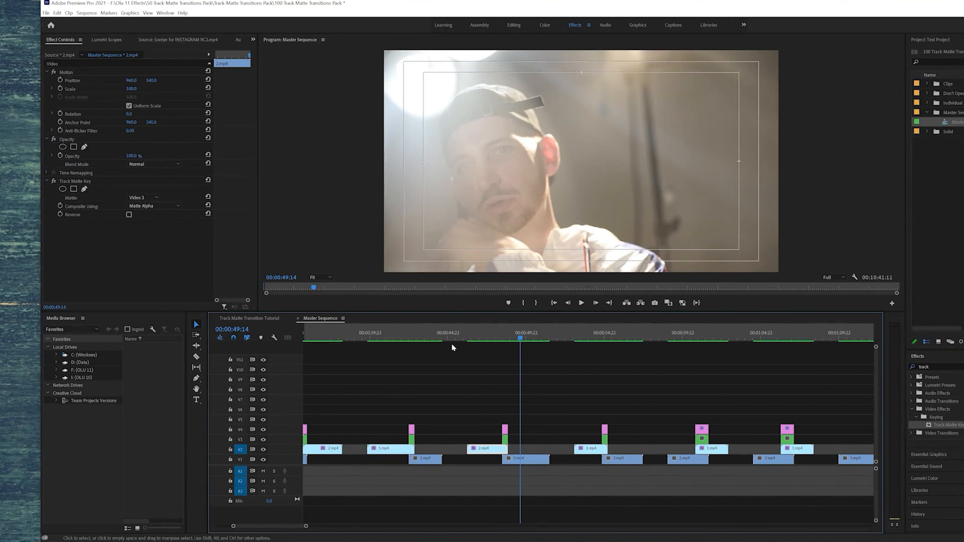
click(508, 336)
drag(306, 528, 259, 528)
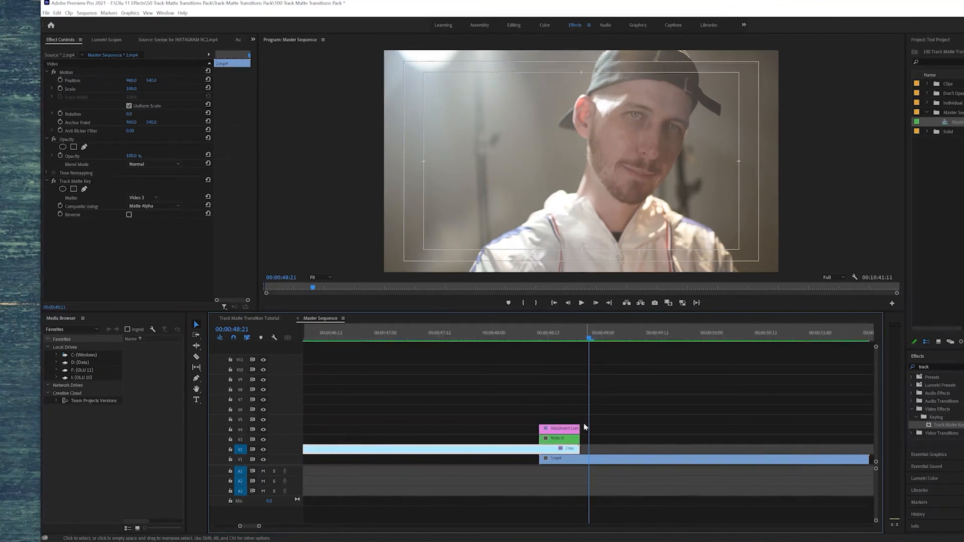
click(553, 335)
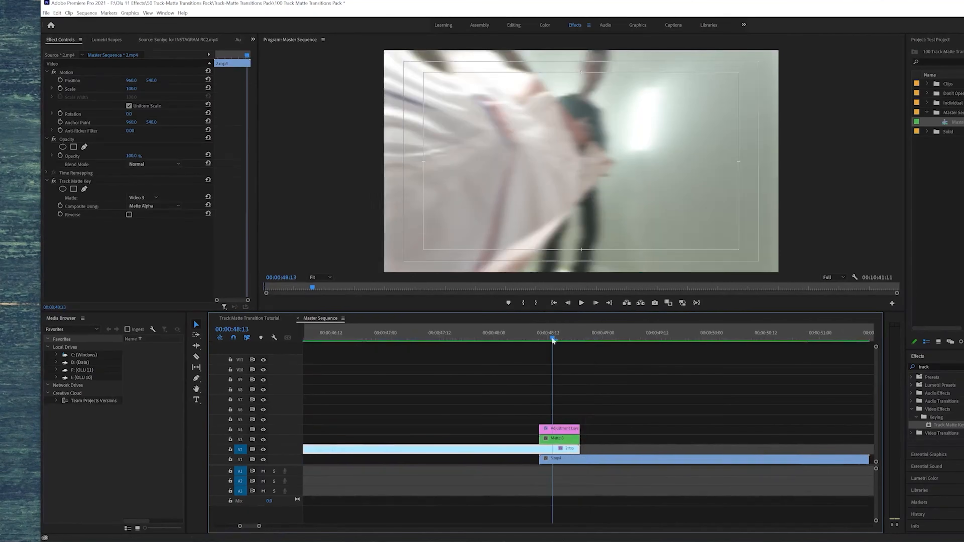
Inspect the effect settings of this transition's matte and adjustment layer, and save the project
click(554, 442)
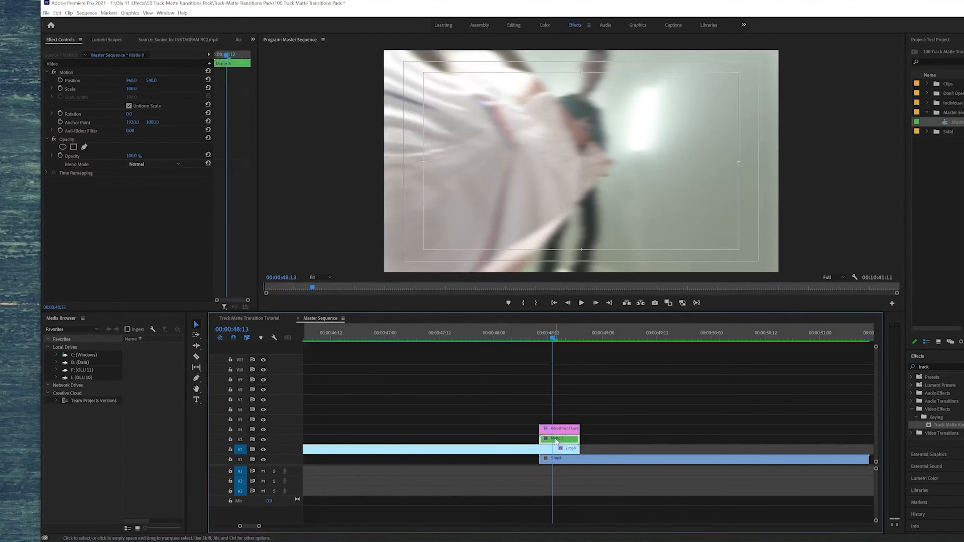
click(558, 432)
click(555, 439)
click(554, 430)
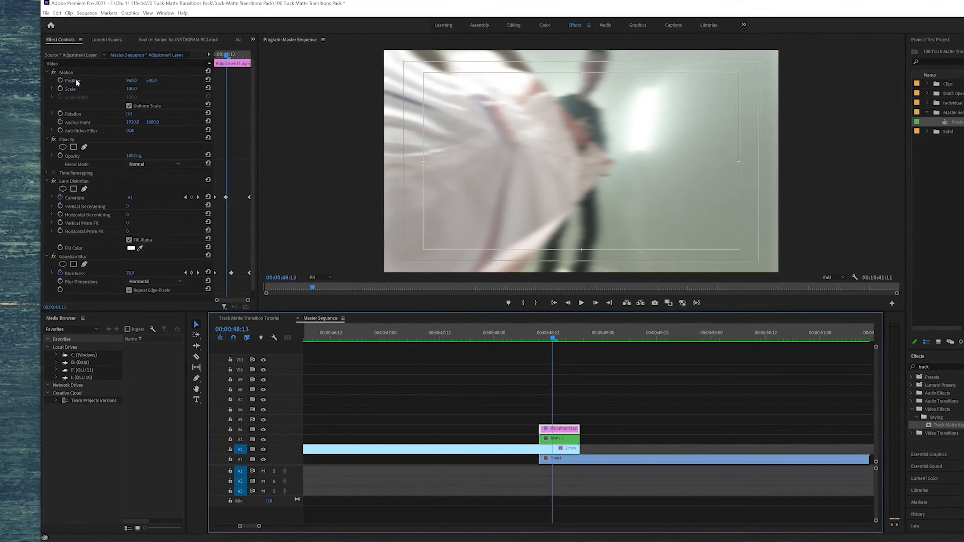
click(553, 438)
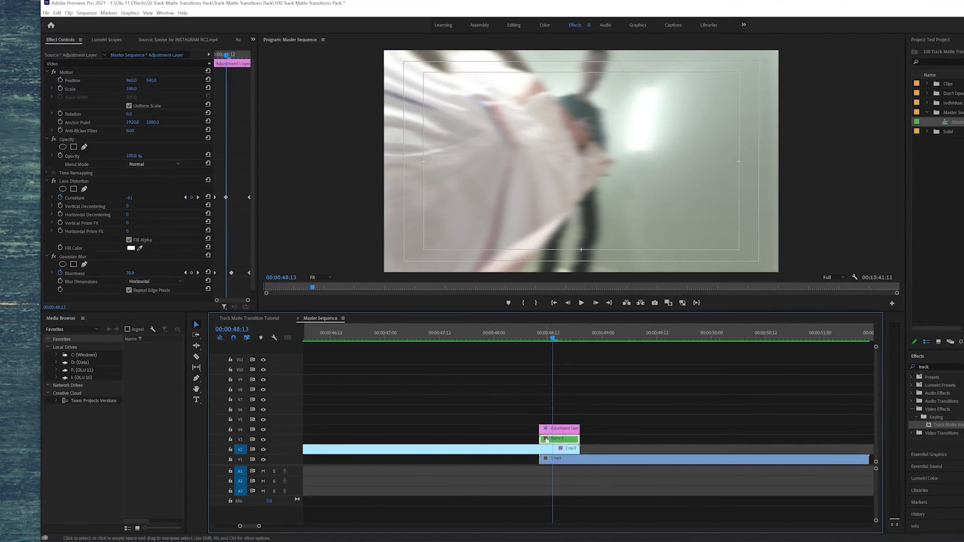
key(ctrl+s)
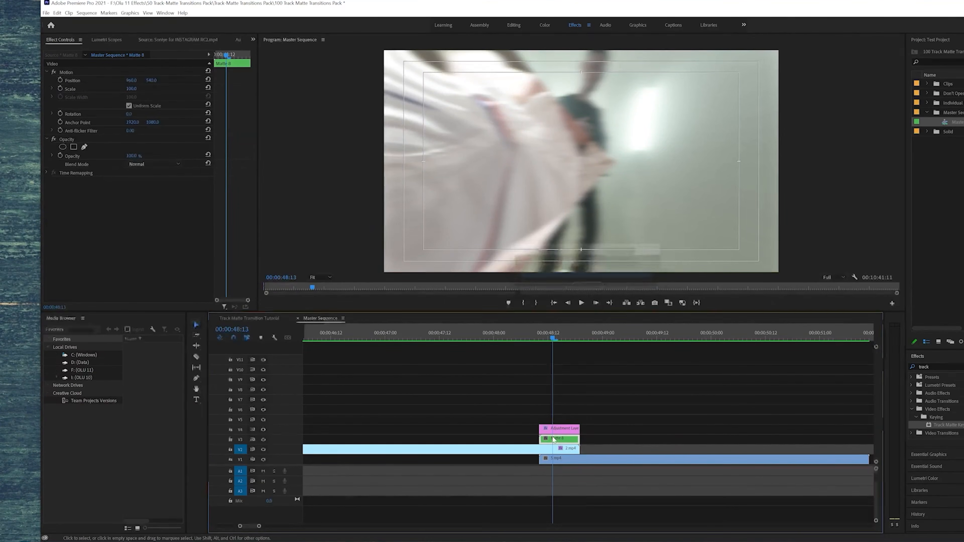
click(554, 431)
click(547, 440)
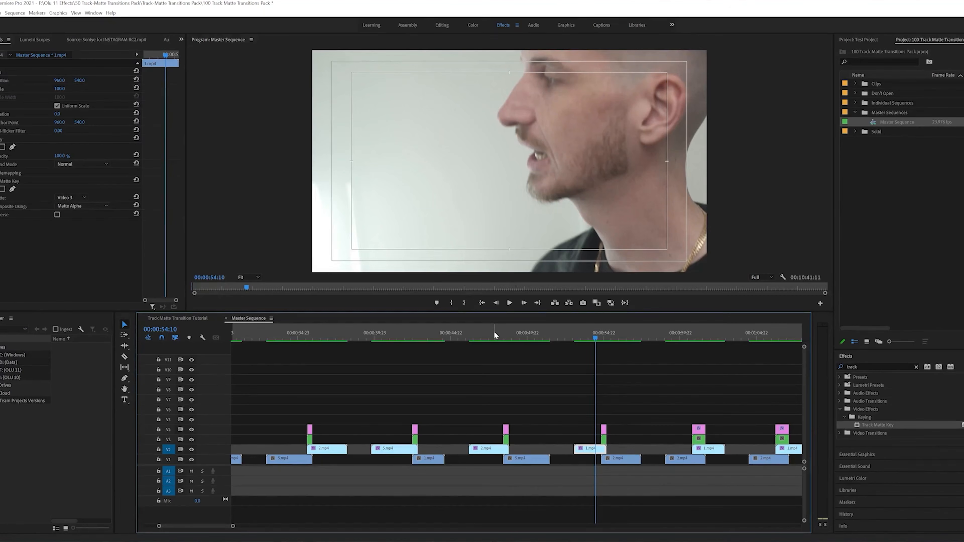
Play the Master Sequence transitions from about 00:00:47:19 and 00:00:41:18
click(494, 333)
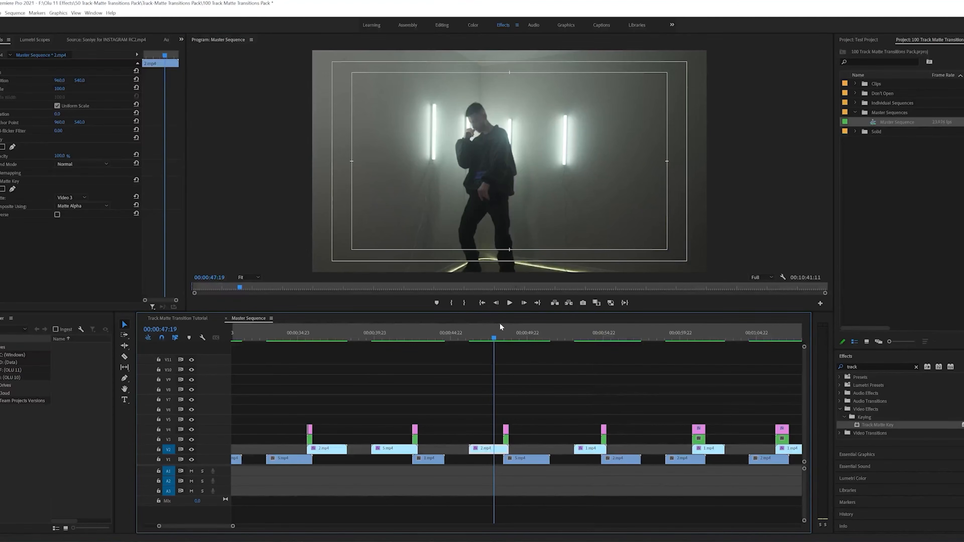
click(509, 303)
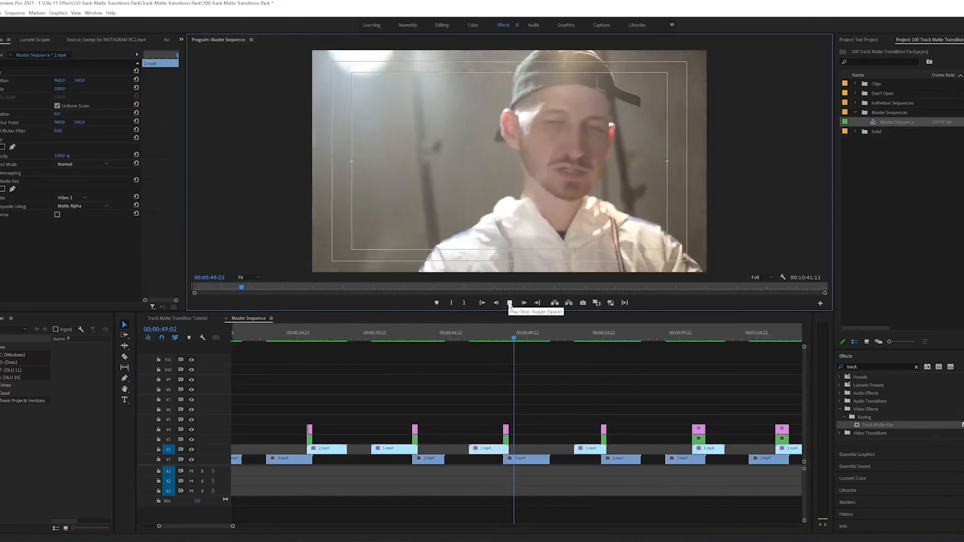
click(509, 303)
click(495, 333)
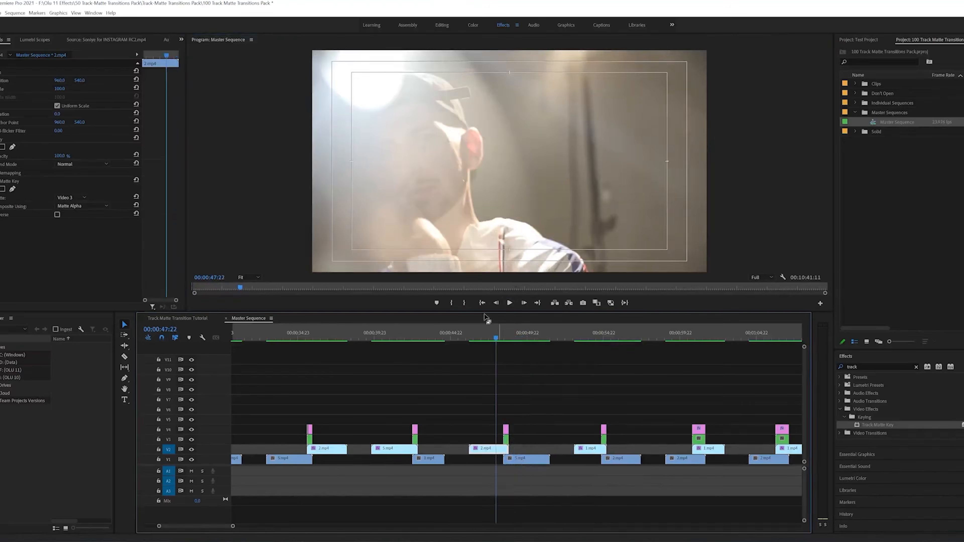
click(400, 336)
click(509, 303)
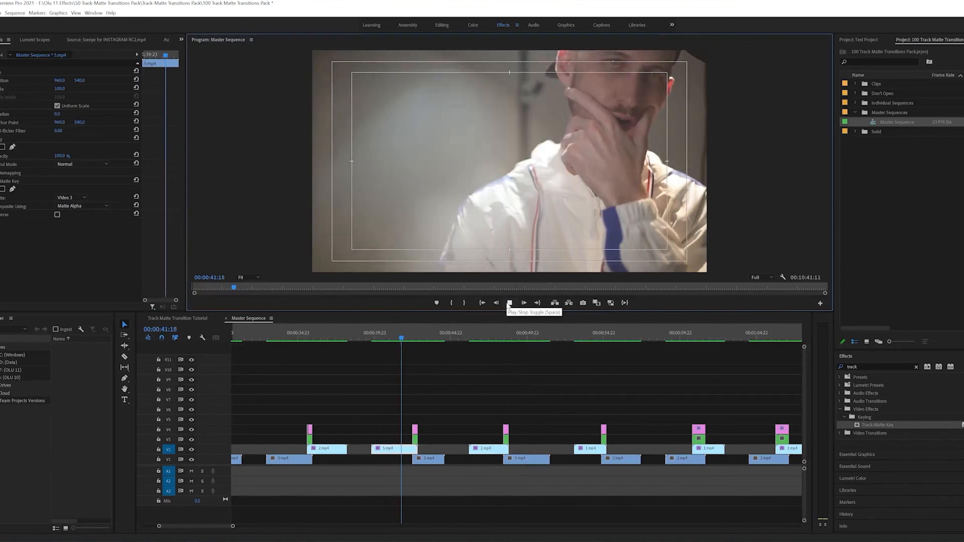
key(space)
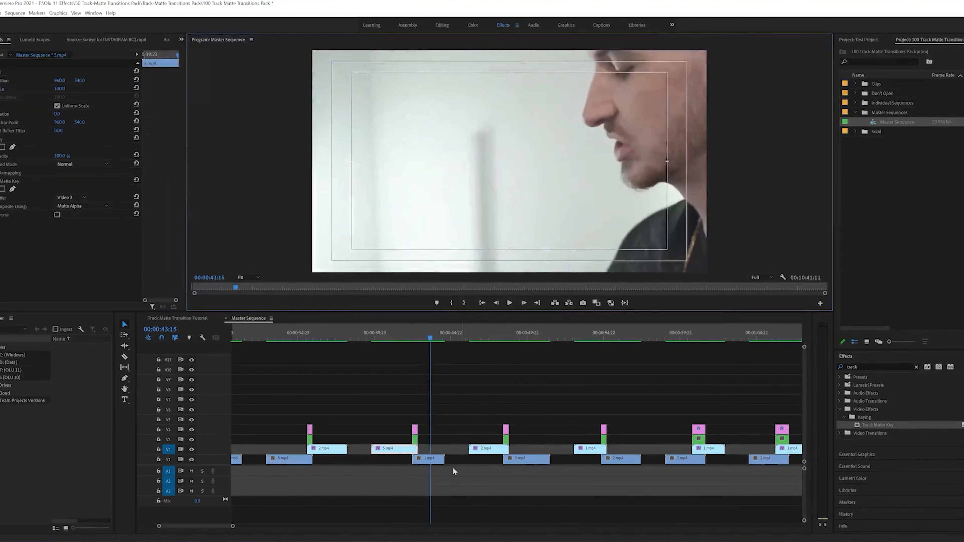
Show the whole run of pack transitions in the timeline and preview those around 00:02:57 and 00:03:48
drag(232, 527, 258, 538)
drag(195, 527, 458, 501)
click(458, 337)
drag(457, 342, 474, 341)
click(509, 303)
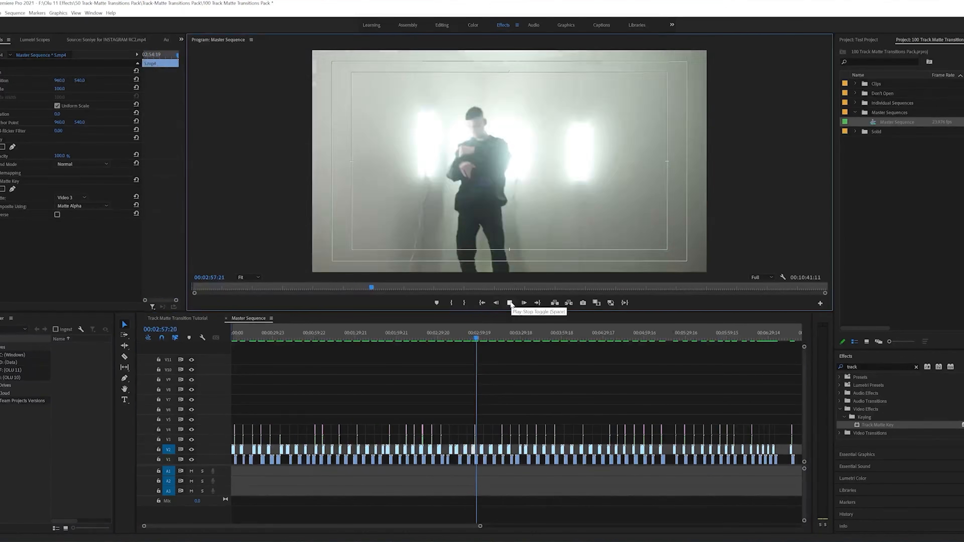
click(543, 337)
click(509, 303)
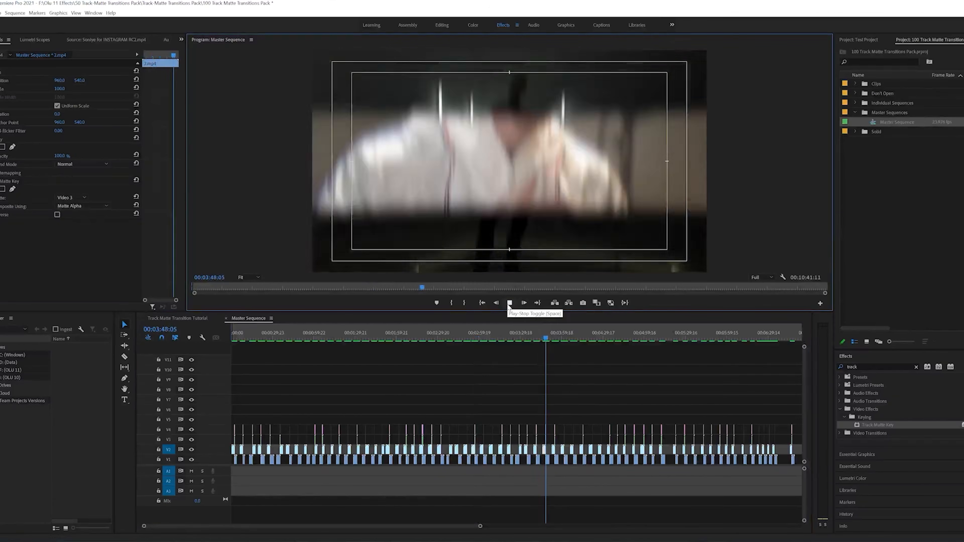
Stop the preview, switch to the Track Matte Transition Tutorial sequence and go to about 00:13:38:06, near the first clip overlap
click(509, 304)
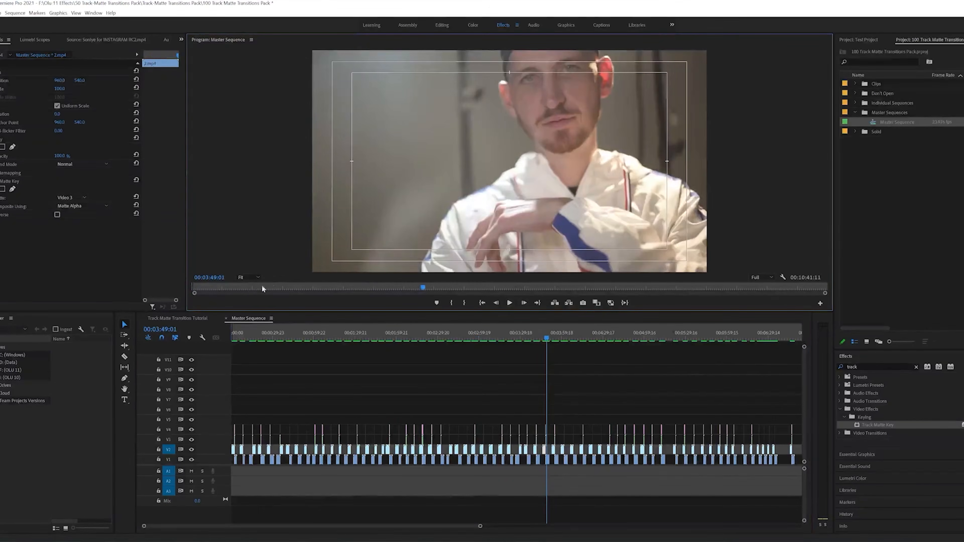
click(195, 317)
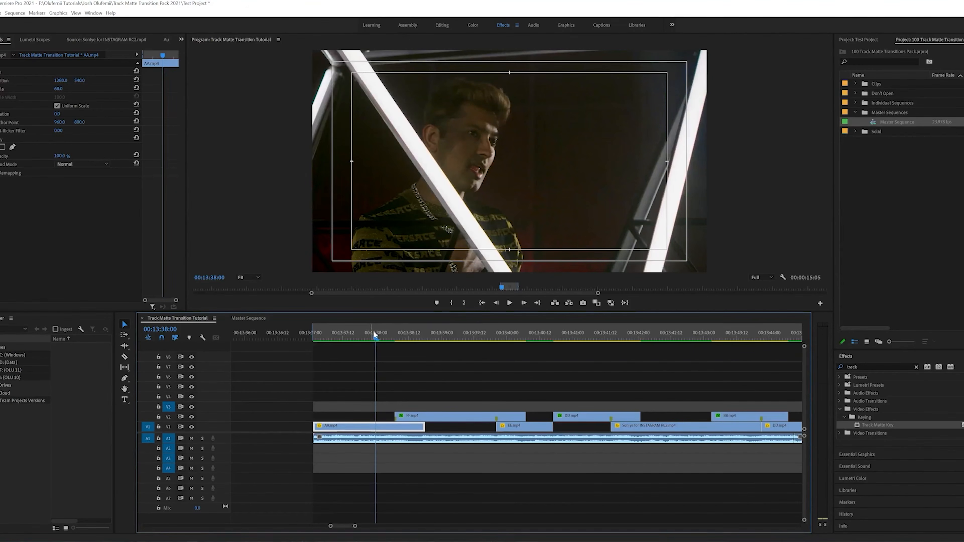
scroll(379, 355, down, 2)
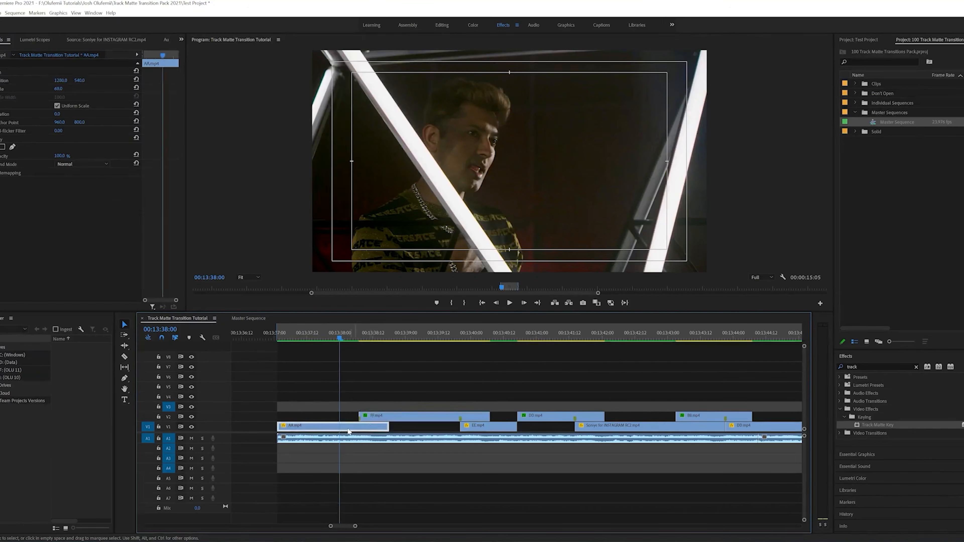
drag(354, 527, 346, 527)
scroll(406, 427, down, 4)
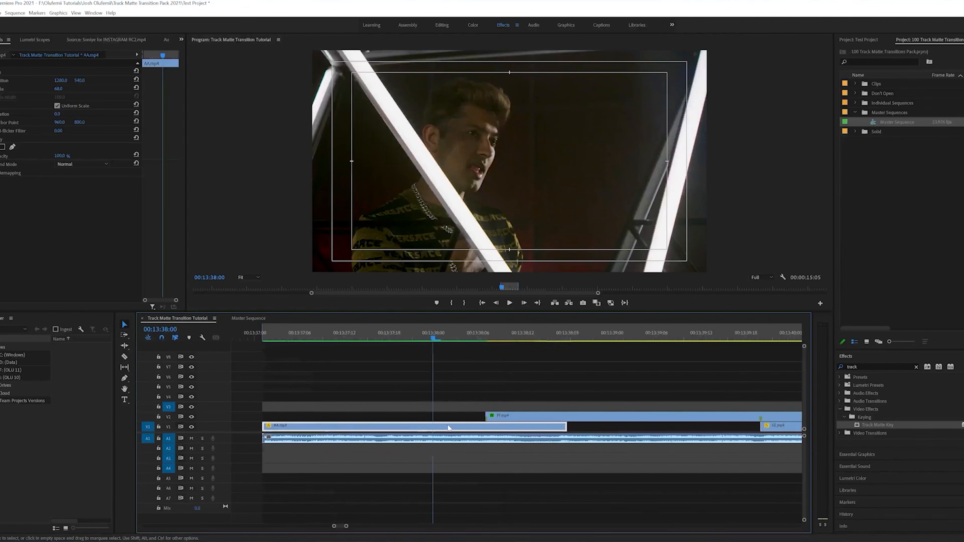
scroll(456, 380, down, 3)
click(412, 336)
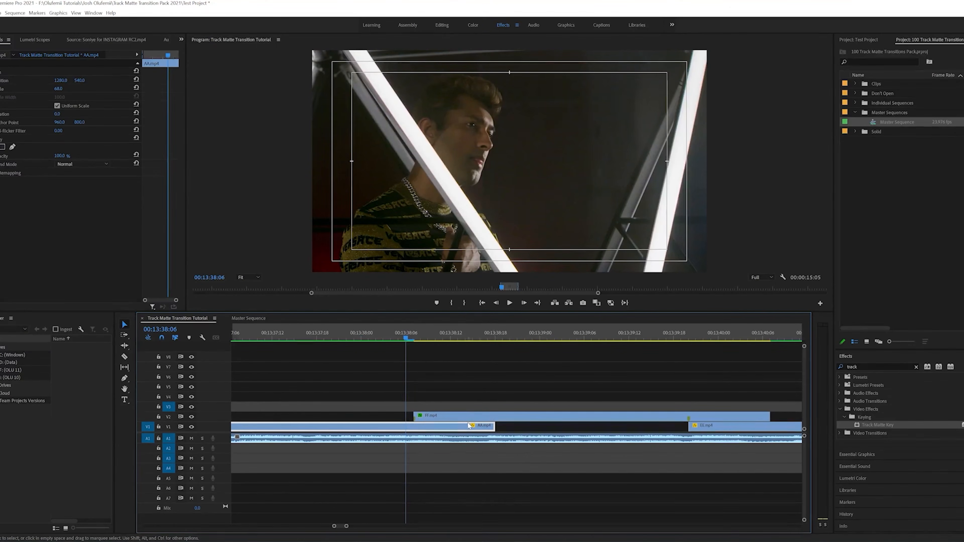
Step frame by frame to 00:13:38:10 through the overlap of AA.mp4 and FF.mp4
key(Right)
key(Right)
key(Right)
key(Right)
drag(347, 526, 358, 525)
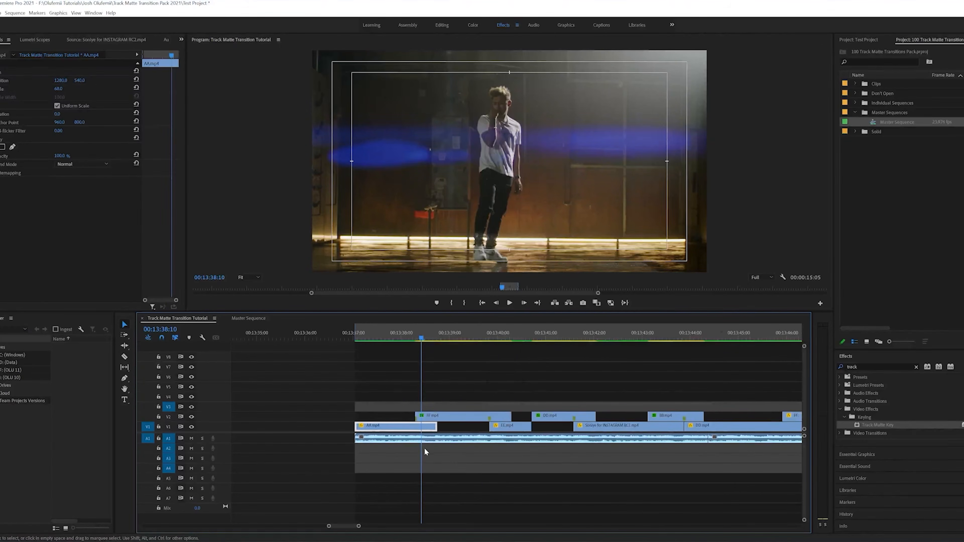
Look over all overlapping clips in the tutorial sequence, play them through, and return to 00:13:37:13
scroll(418, 444, down, 4)
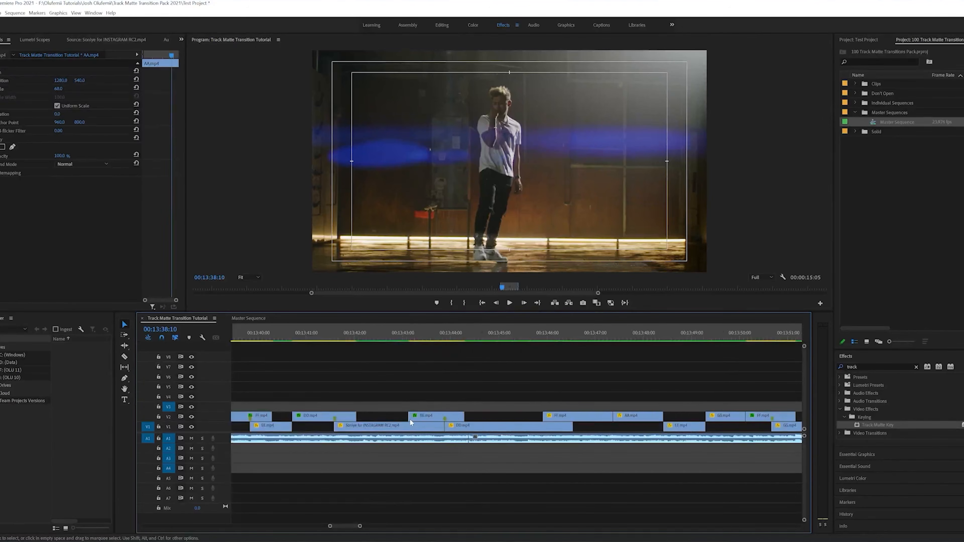
click(354, 419)
scroll(334, 417, up, 3)
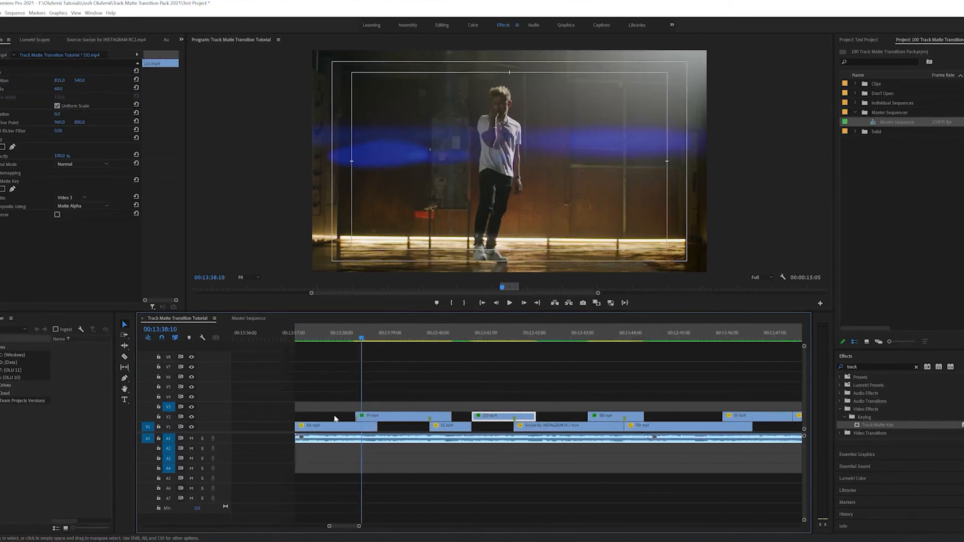
scroll(335, 417, down, 1)
drag(356, 527, 378, 526)
click(406, 341)
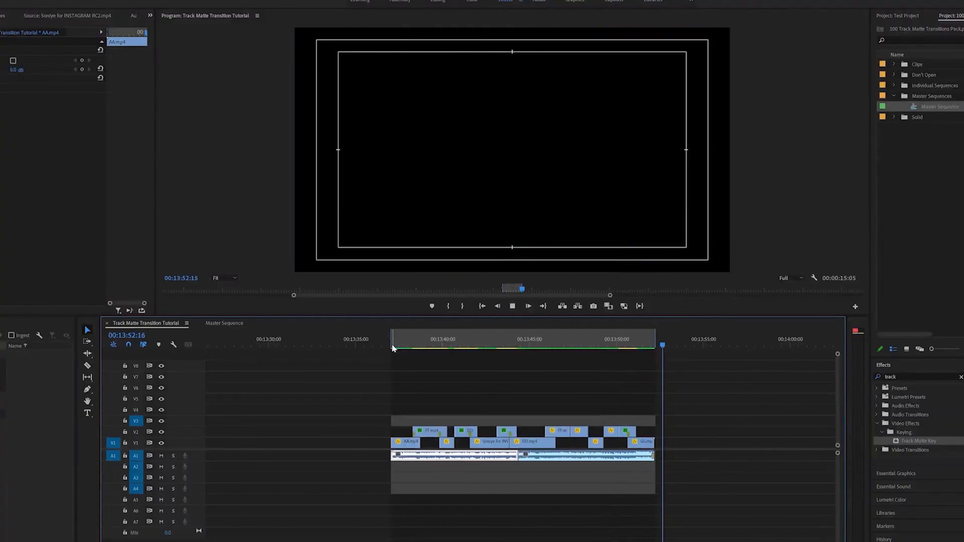
click(400, 339)
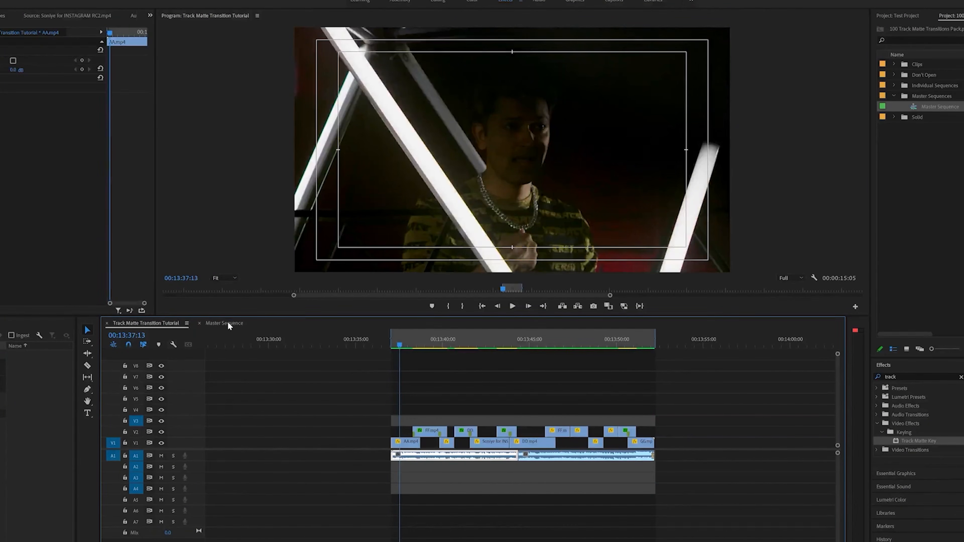
Reopen the Master Sequence and preview its transitions from about 00:01:19 to 00:01:32:17
double_click(914, 107)
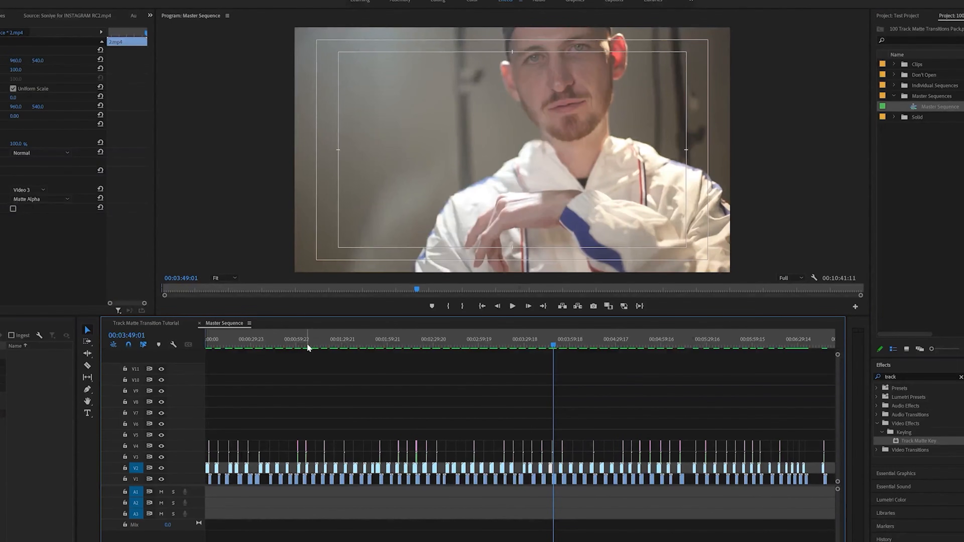
click(323, 345)
click(513, 306)
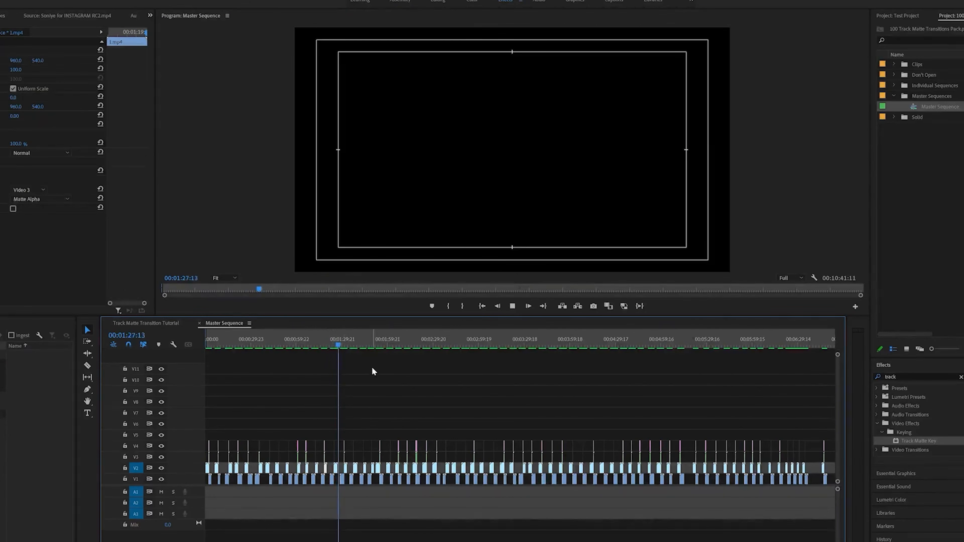
key(equal)
key(equal)
key(equal)
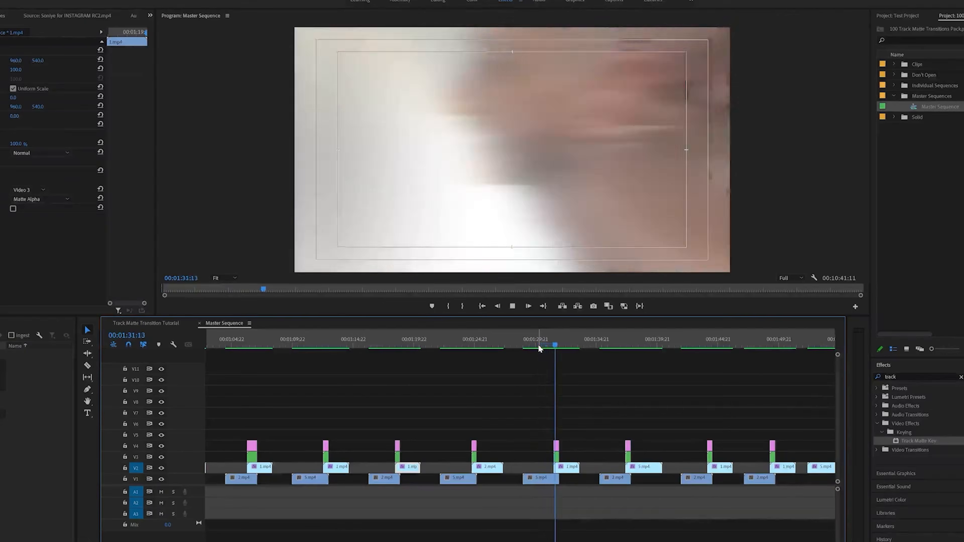
key(space)
Examine the Master Sequence transitions around 00:01:00:17 and 00:01:17:18 in an enlarged timeline view
scroll(422, 365, up, 5)
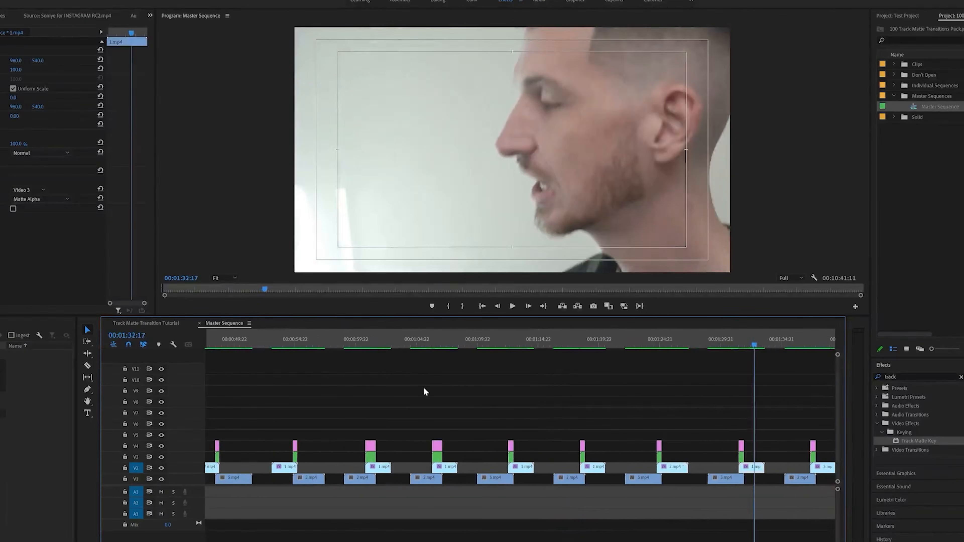
scroll(423, 388, up, 4)
click(443, 336)
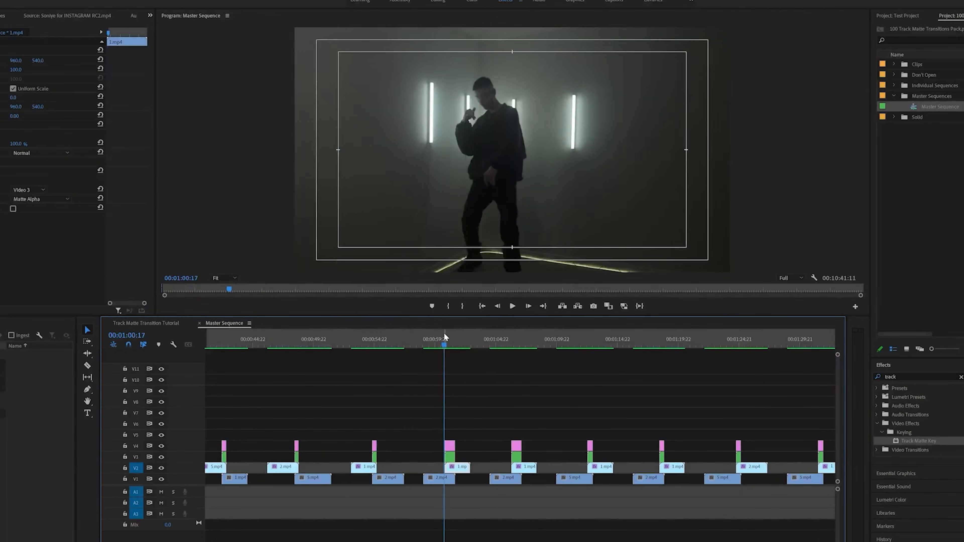
key(=)
key(=)
key(-)
scroll(639, 422, down, 5)
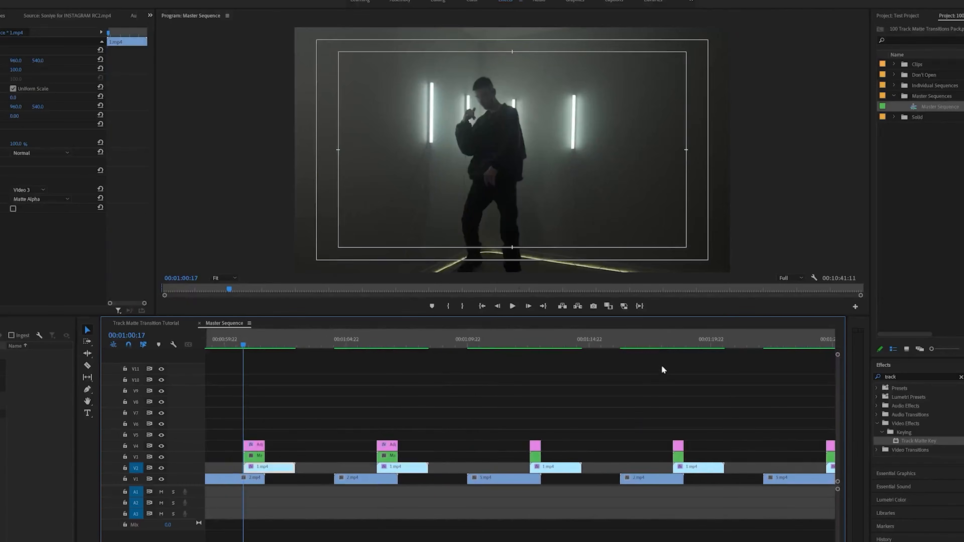
click(658, 343)
key(=)
key(=)
scroll(635, 374, down, 3)
key(-)
key(-)
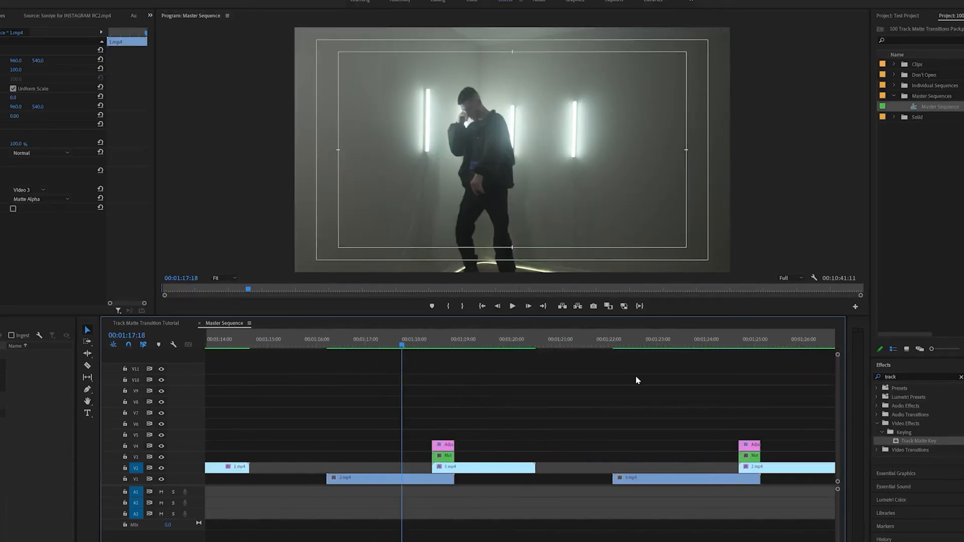
Look through the Master Sequence transitions from 00:01:30:12 on for one to reuse, ending at 00:01:48:20
click(653, 339)
key(=)
key(=)
scroll(651, 344, down, 3)
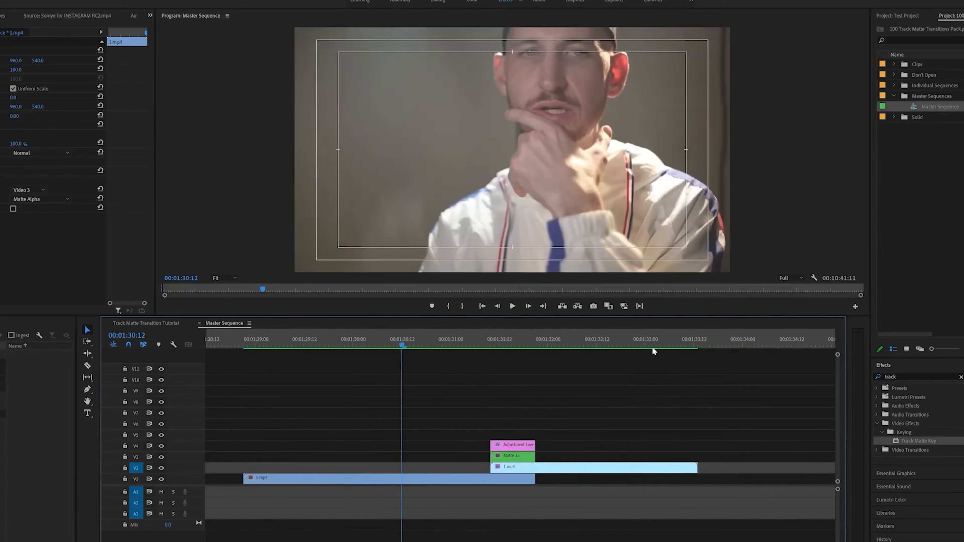
key(-)
key(-)
click(680, 340)
key(=)
key(=)
scroll(645, 380, down, 3)
key(-)
key(-)
click(534, 340)
key(=)
key(=)
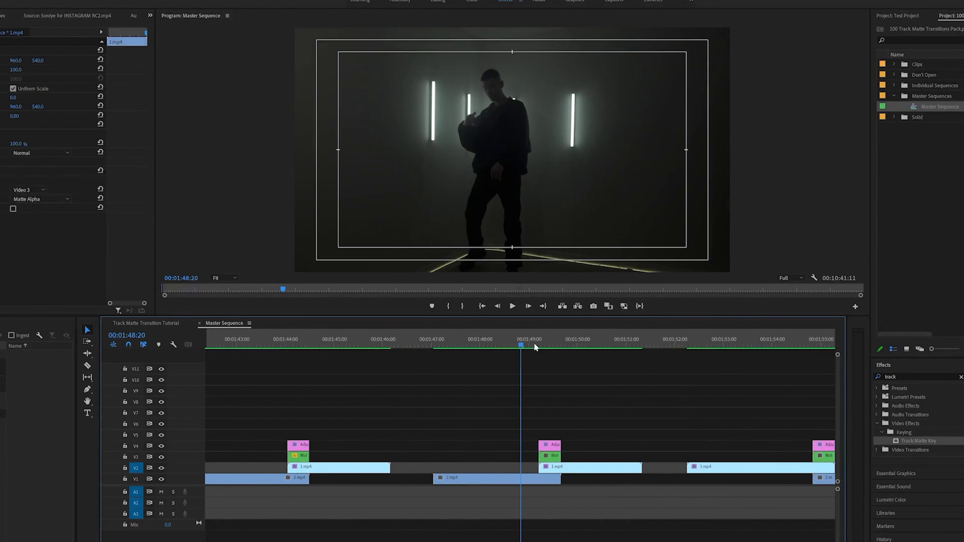
Copy the four clips of the transition at about 00:01:49 and paste them into the tutorial sequence ahead of its existing clips
drag(530, 413, 592, 416)
drag(433, 397, 653, 528)
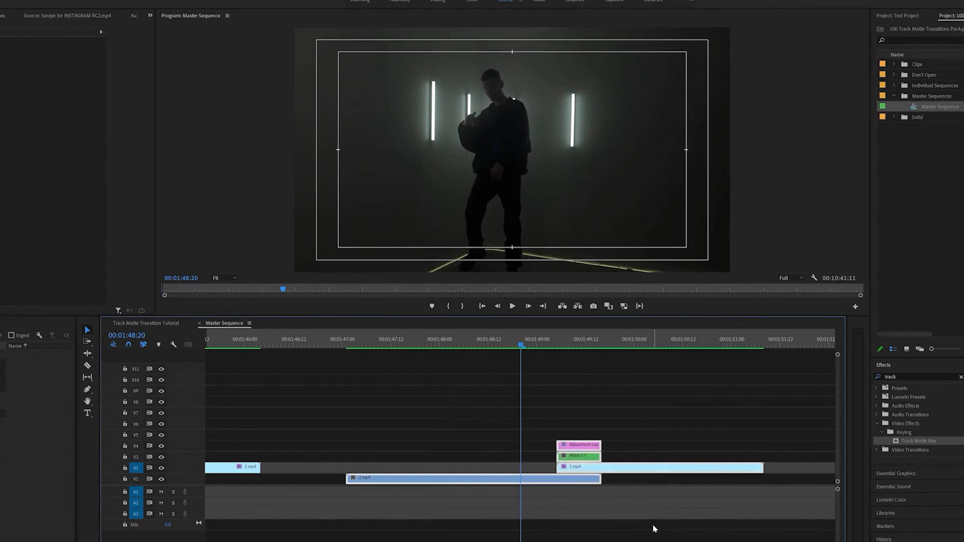
click(168, 324)
click(313, 345)
drag(314, 346, 306, 346)
key(ctrl+v)
drag(324, 422, 315, 446)
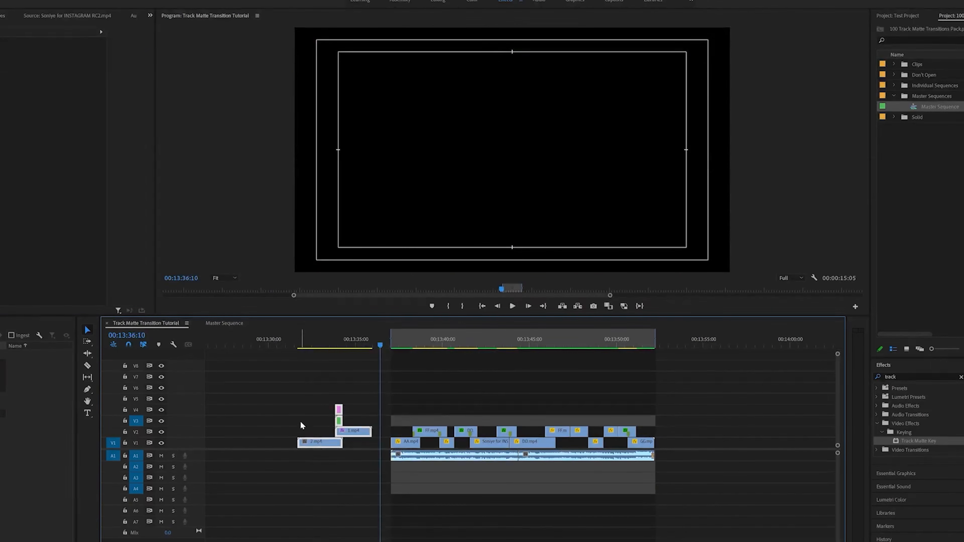
Select the pasted matte and adjustment layer above 1.mp4 and 2.mp4, and move the playhead to 00:13:33:06
click(411, 346)
key(equal)
key(equal)
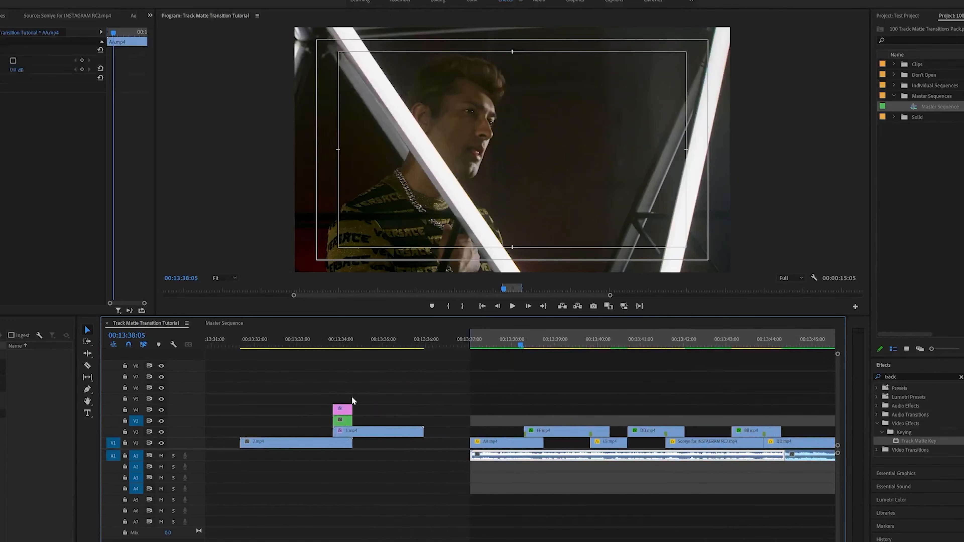
drag(366, 395, 334, 416)
click(308, 346)
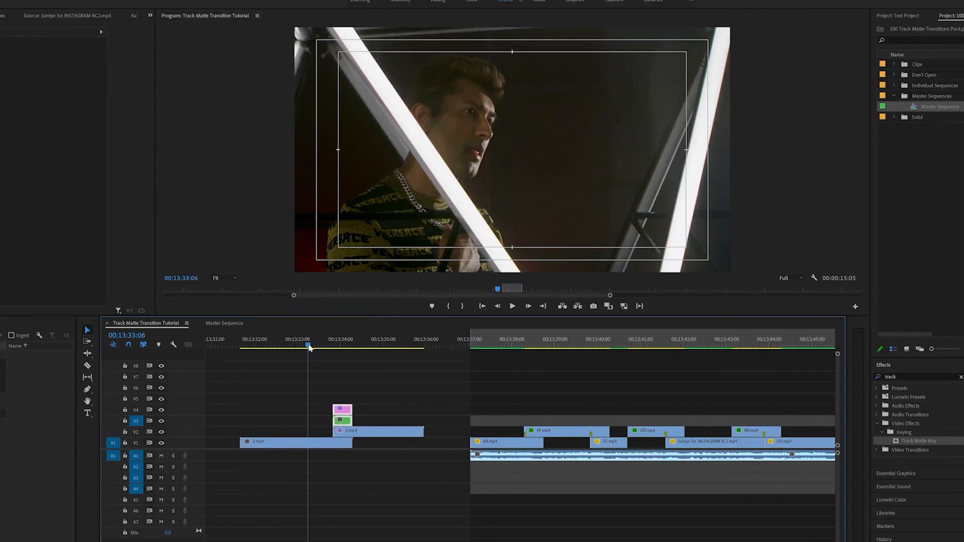
Check the source footage clips 2.mp4 and 1.mp4 beneath the transition in the Master Sequence
click(233, 324)
click(440, 467)
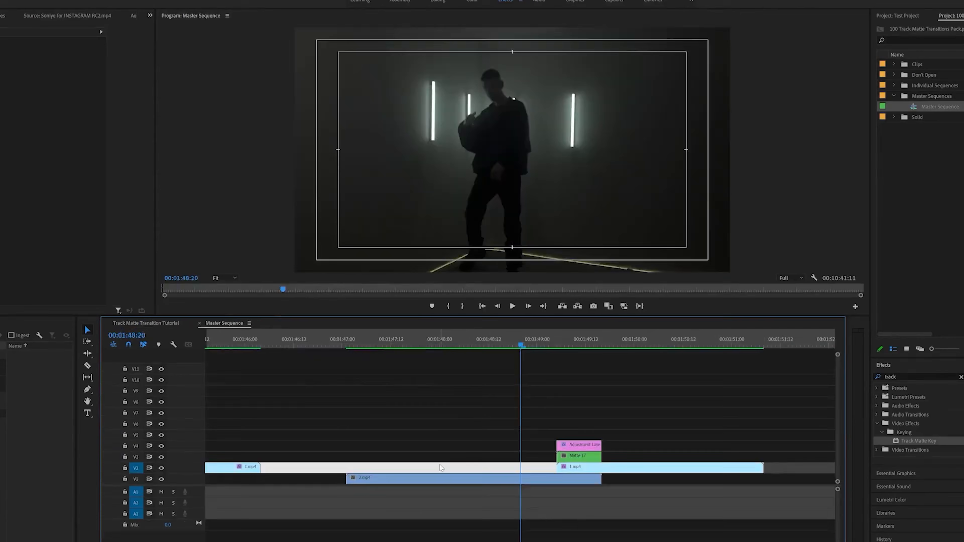
click(426, 481)
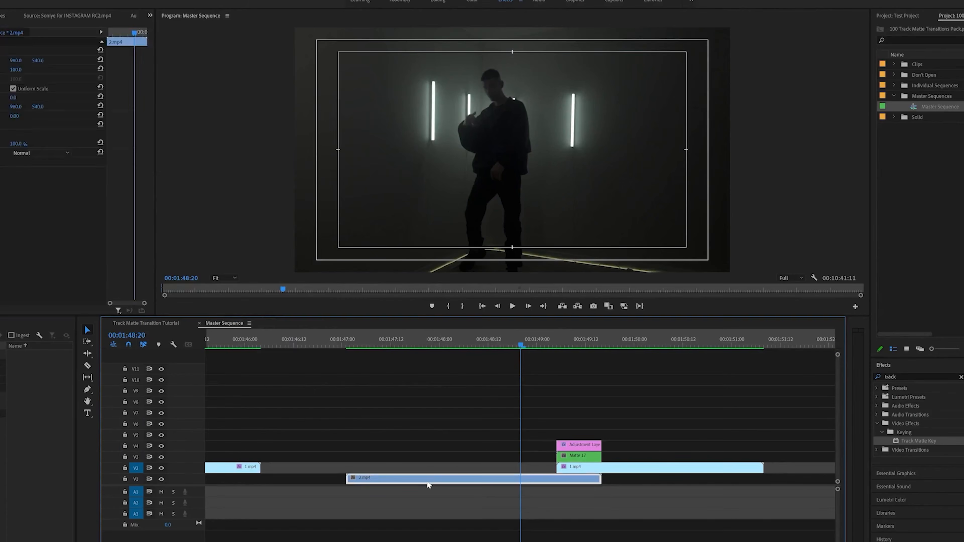
click(653, 467)
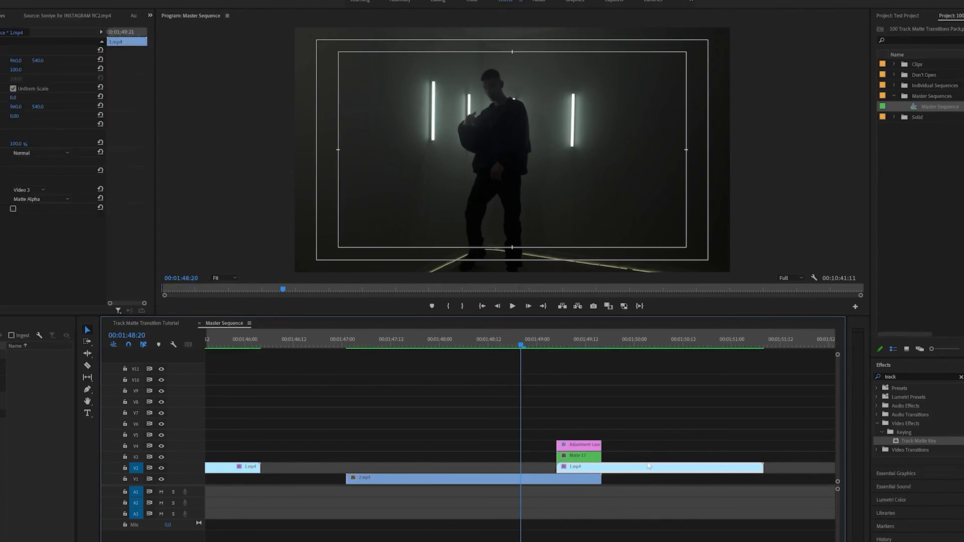
Move the pasted matte and adjustment layer over the overlap of AA.mp4 and FF.mp4, and preview the transition up to 00:13:38:10
click(166, 322)
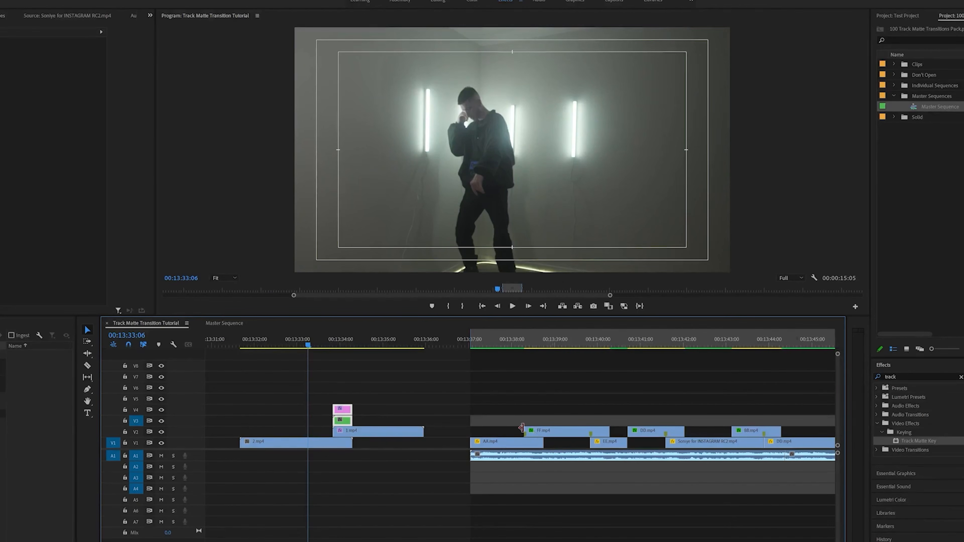
drag(391, 391, 533, 429)
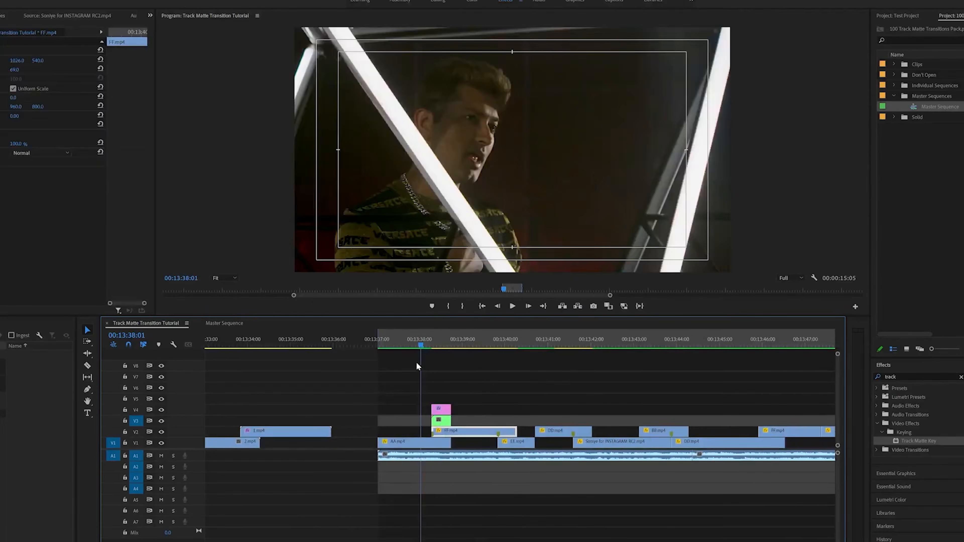
drag(414, 344, 444, 346)
key(space)
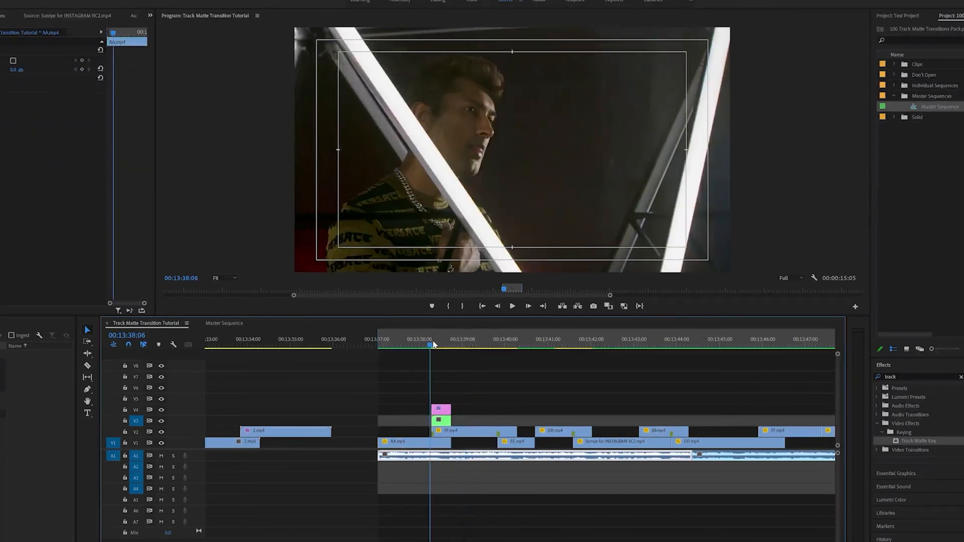
click(440, 344)
drag(442, 344, 436, 344)
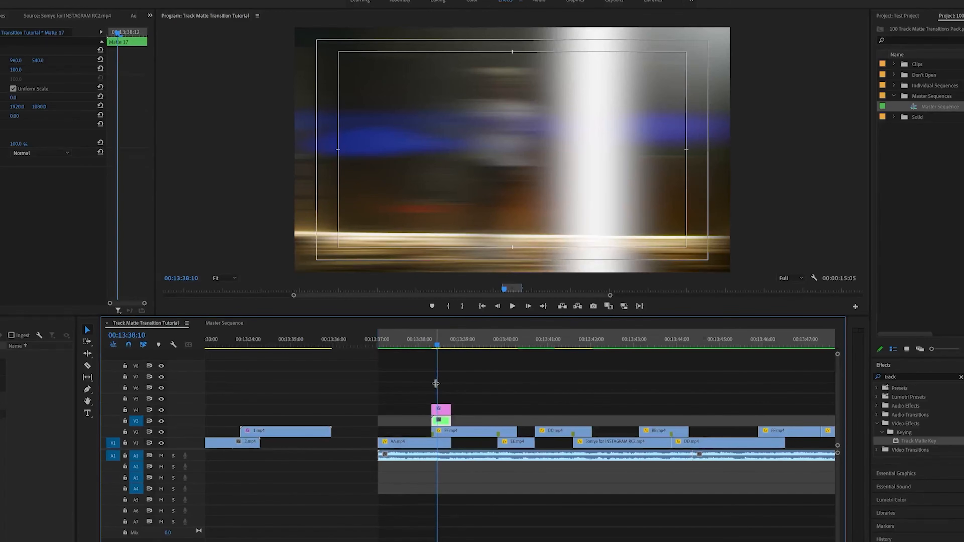
click(441, 411)
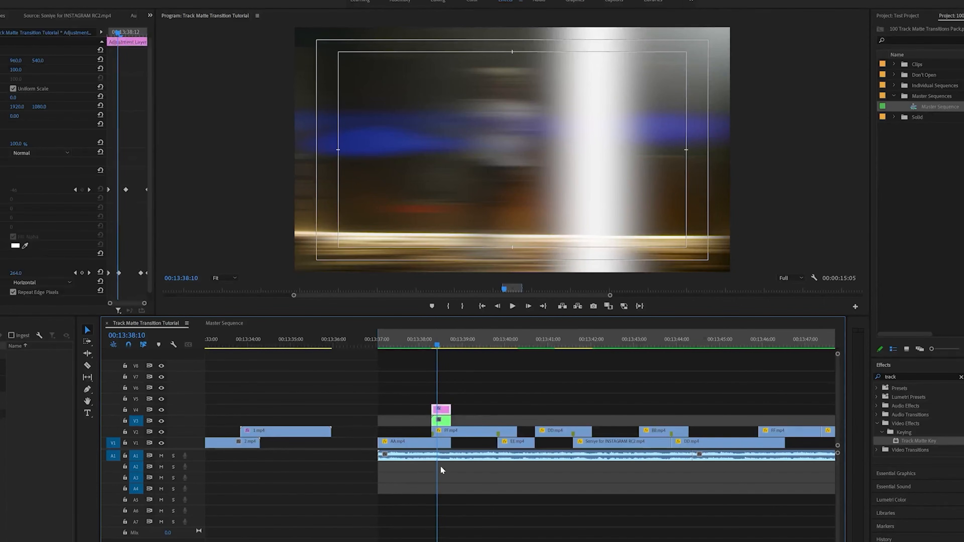
Search the effects for "track" and apply Track Matte Key to FF.mp4 under the matte
click(452, 435)
drag(911, 377, 854, 379)
text(tr)
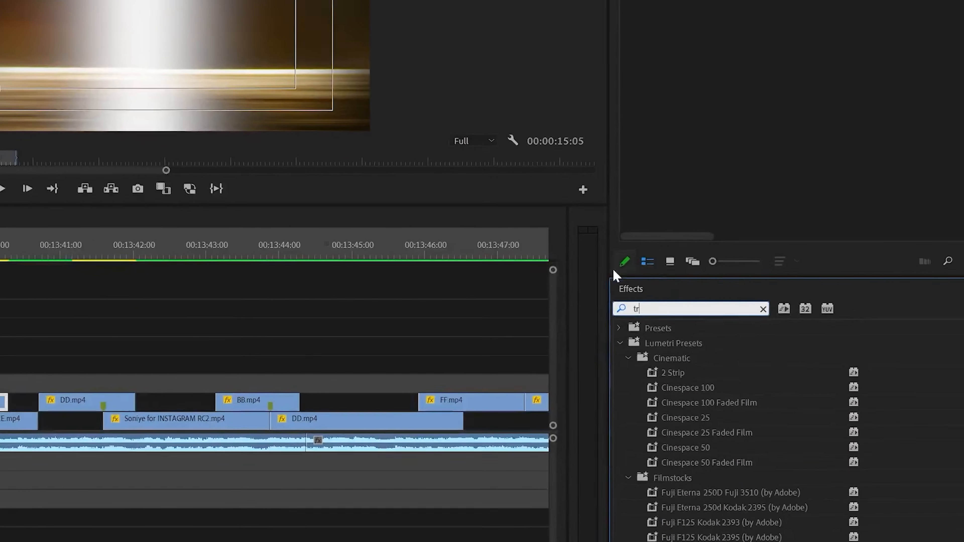
text(av)
key(BackSpace)
key(BackSpace)
text(ck)
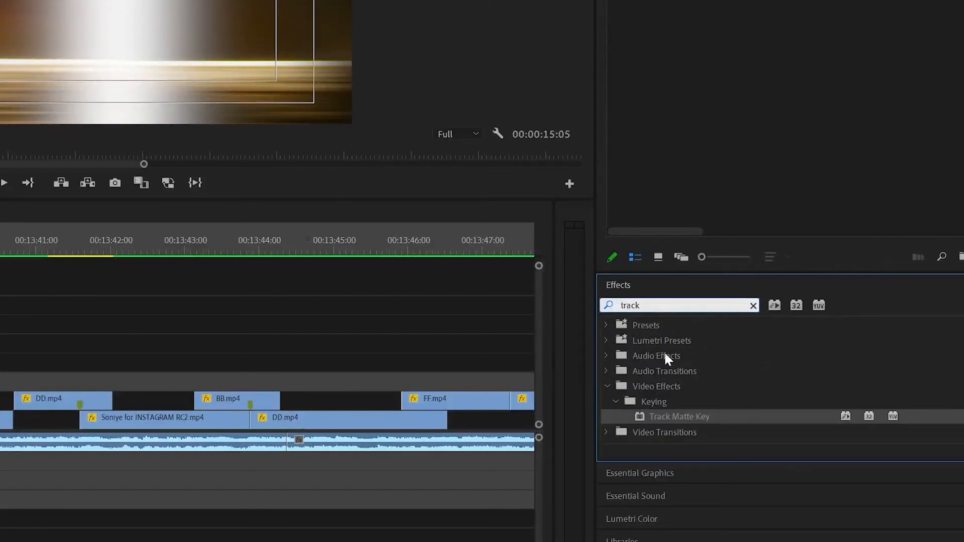
drag(690, 419, 480, 424)
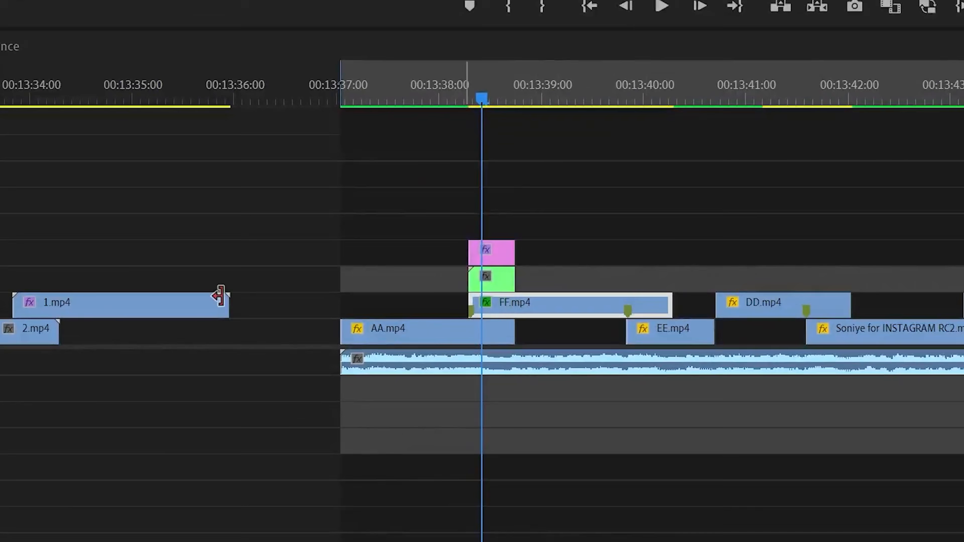
Delete the leftover pasted clips 1.mp4 and 2.mp4 ahead of the tutorial clips
drag(142, 249, 0, 362)
key(Delete)
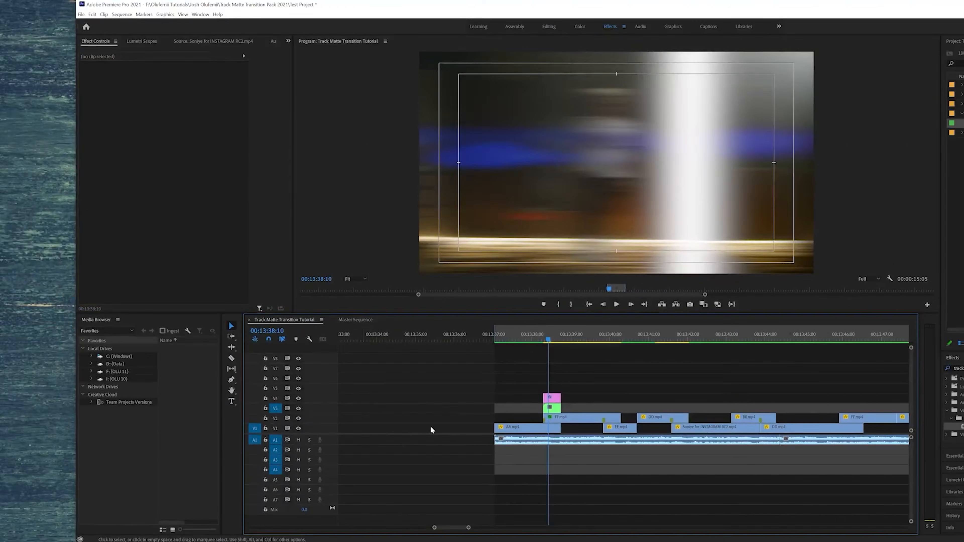
Set the Track Matte Key's matte on FF.mp4 to Video 3
click(562, 421)
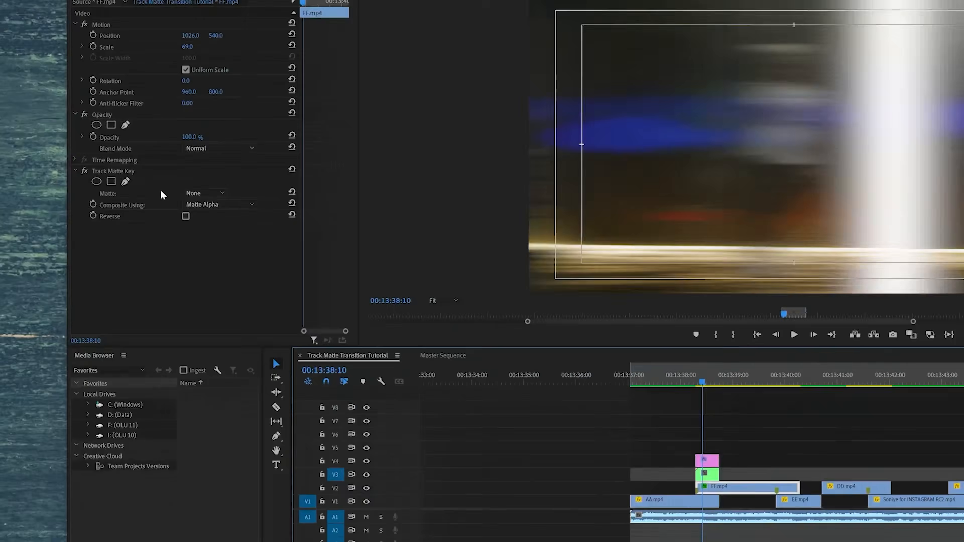
click(177, 199)
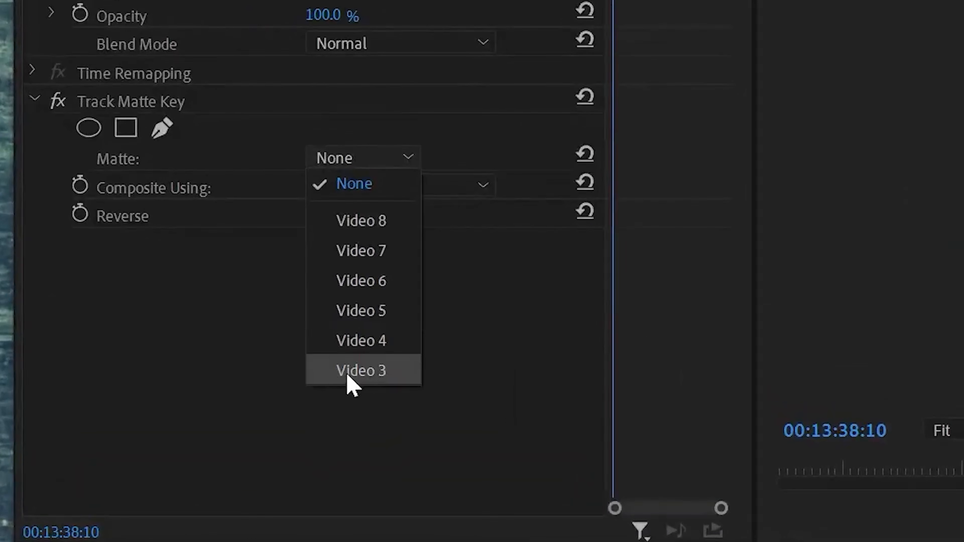
click(364, 373)
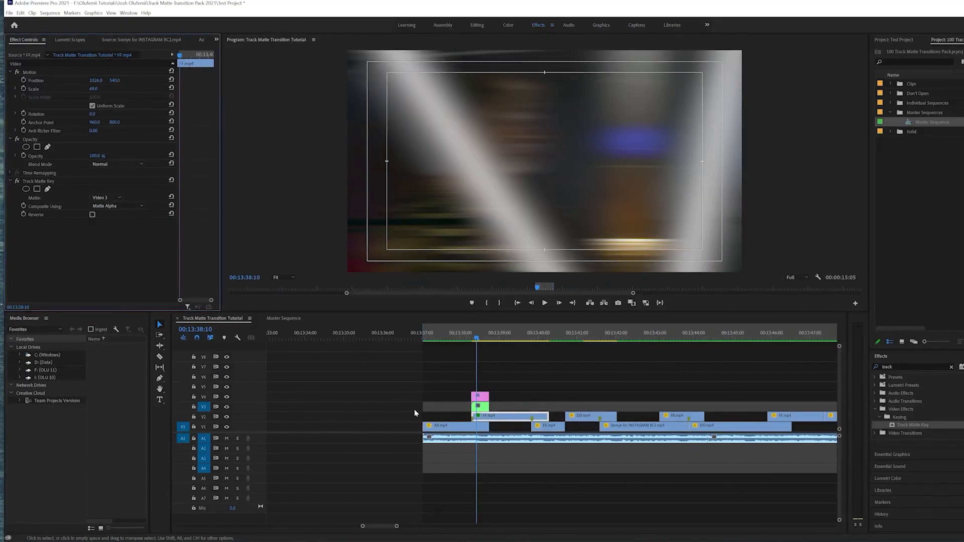
Mark the range from 00:13:37:02 to 00:13:39:20 around the transition and render it In to Out
drag(396, 526, 386, 527)
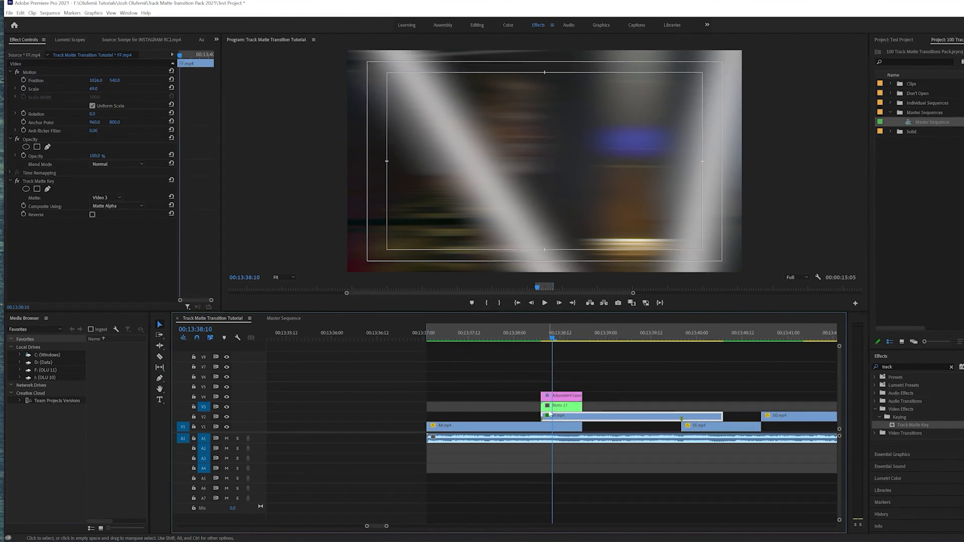
click(513, 333)
click(681, 338)
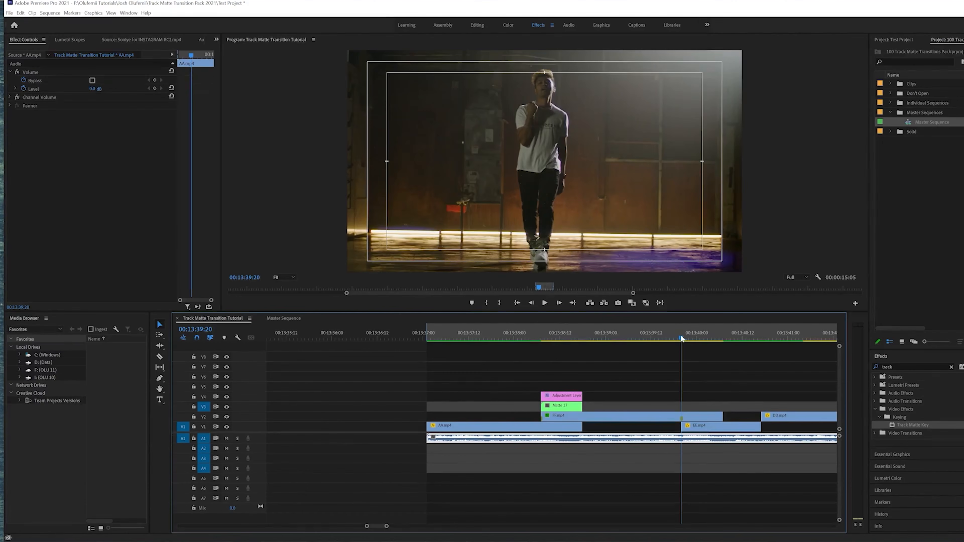
key(o)
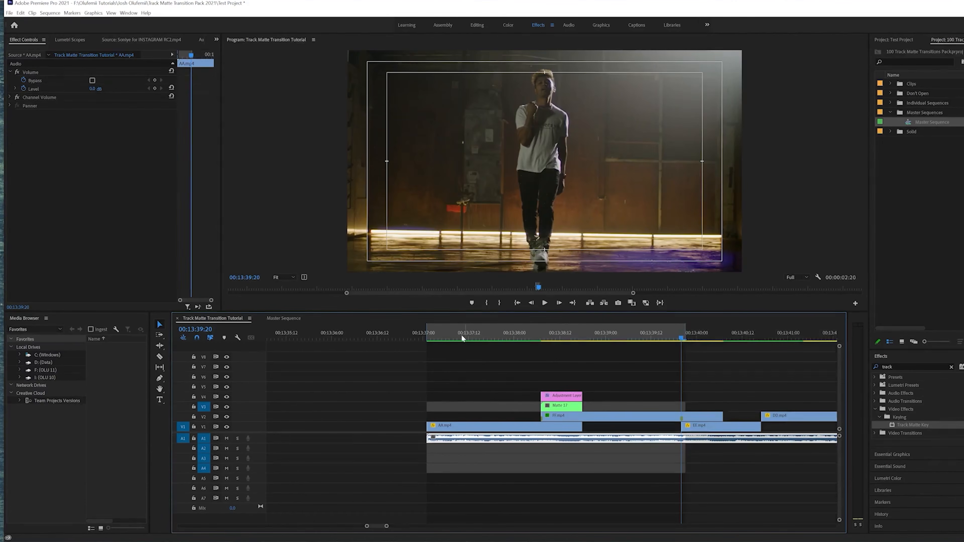
click(432, 333)
key(i)
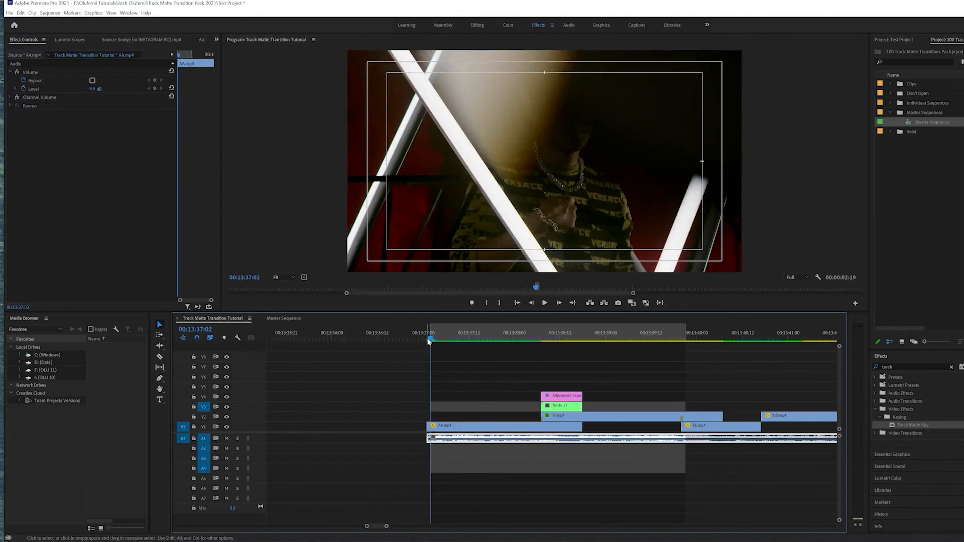
click(49, 13)
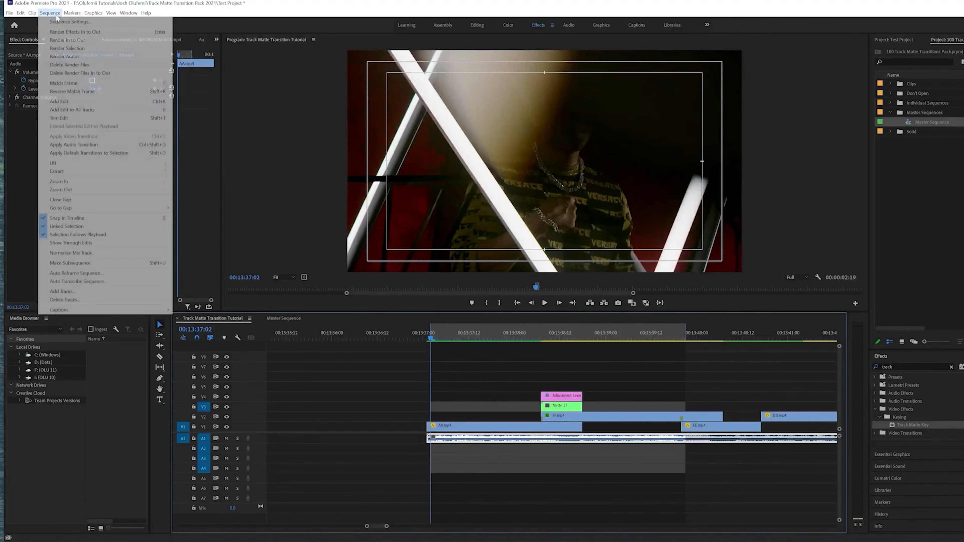
click(71, 41)
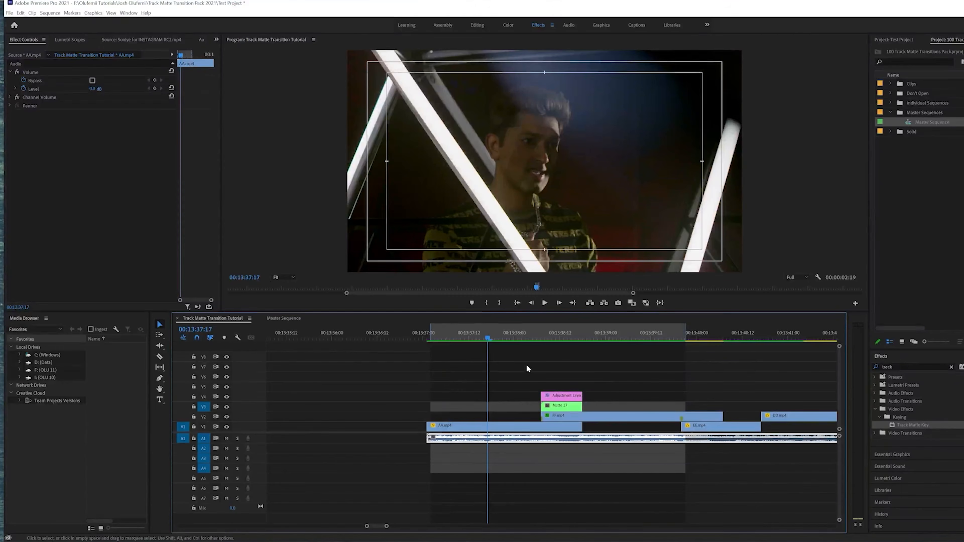
Play back the rendered transition from AA.mp4 to FF.mp4
click(434, 336)
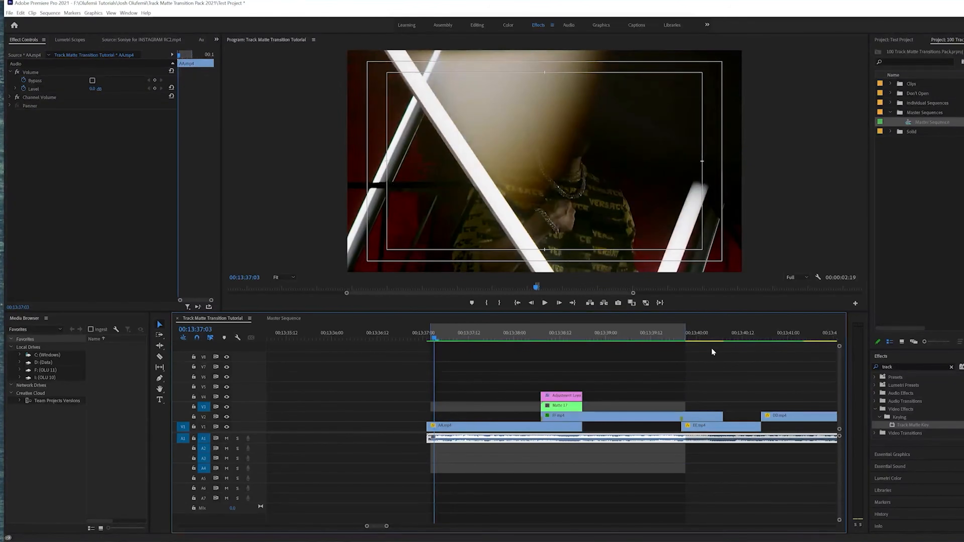
key(space)
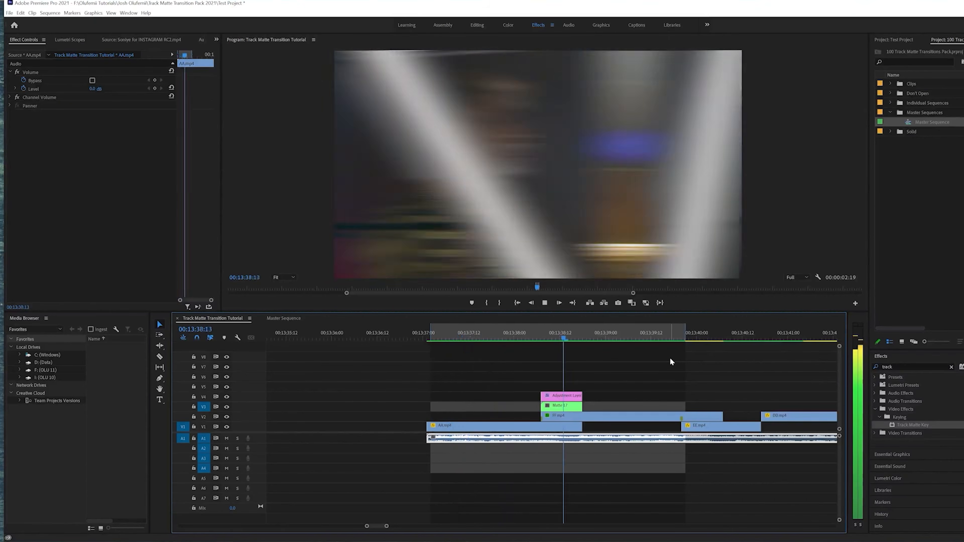
key(space)
scroll(672, 374, down, 3)
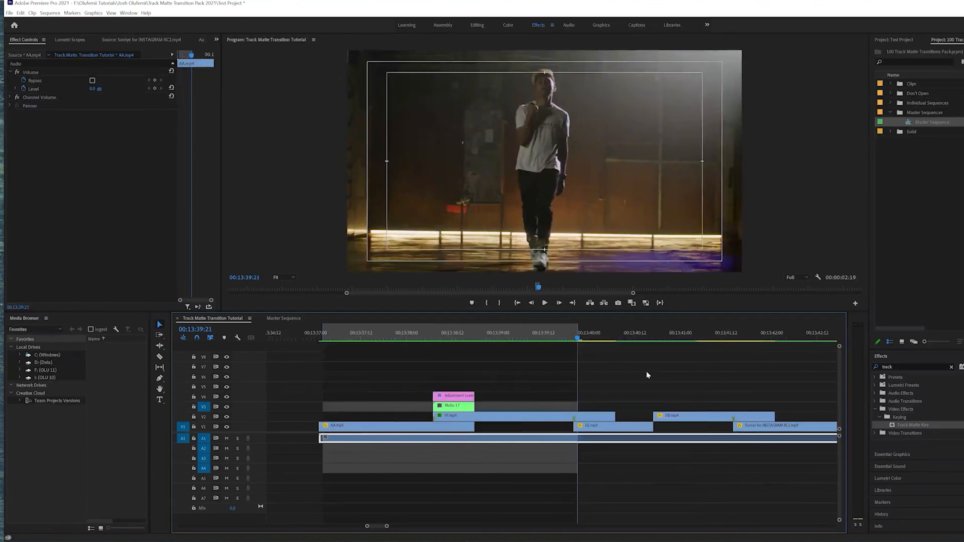
click(576, 337)
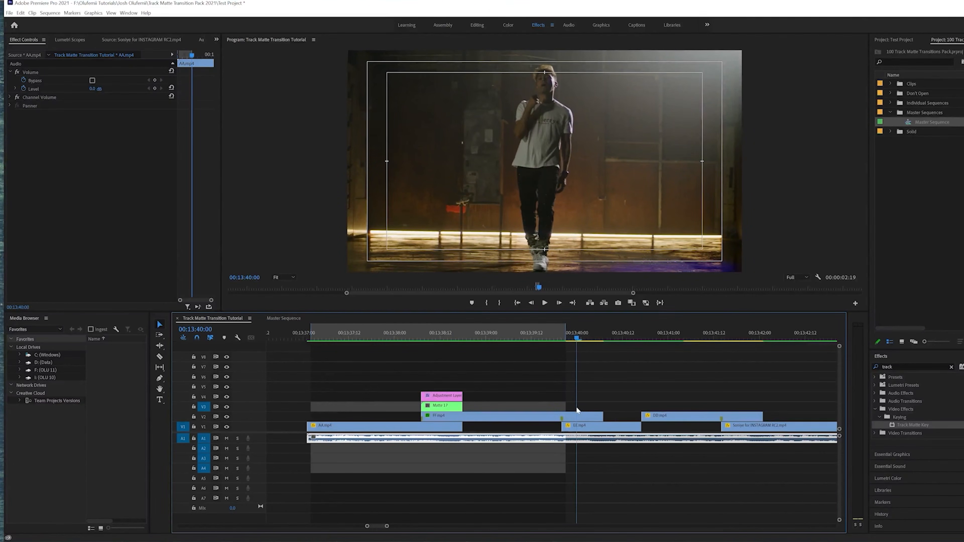
Browse the Master Sequence past 00:02:18:02 for another ready-made transition
click(278, 318)
scroll(229, 529, down, 4)
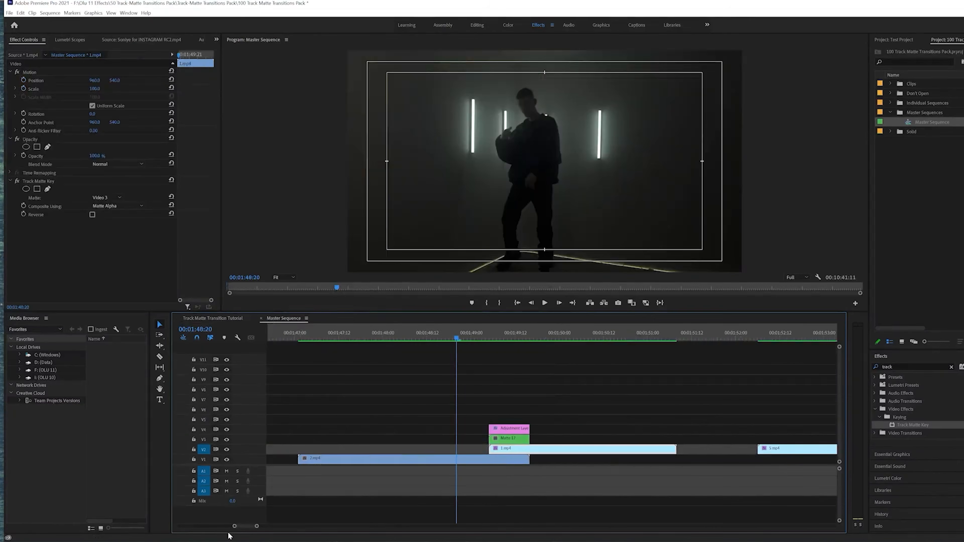
drag(255, 527, 285, 528)
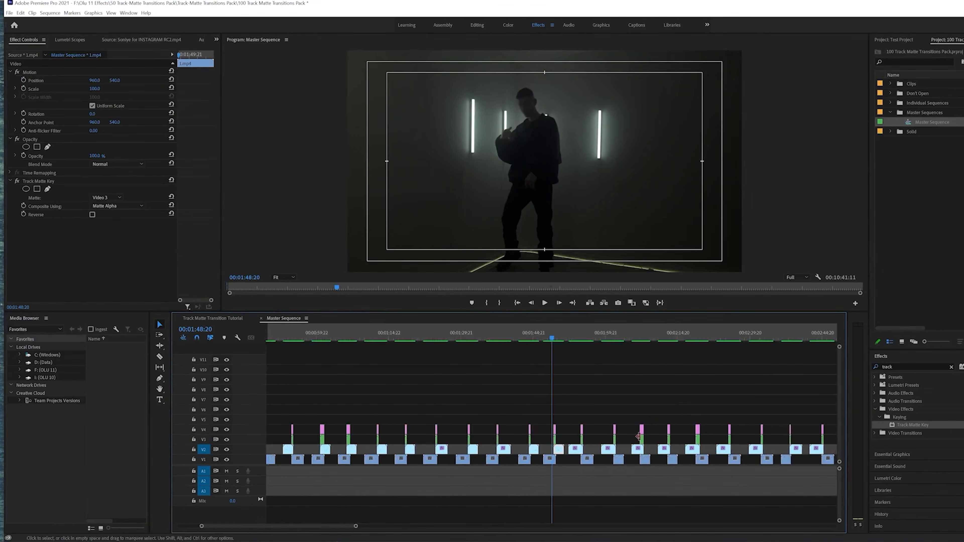
click(675, 338)
drag(675, 337, 692, 339)
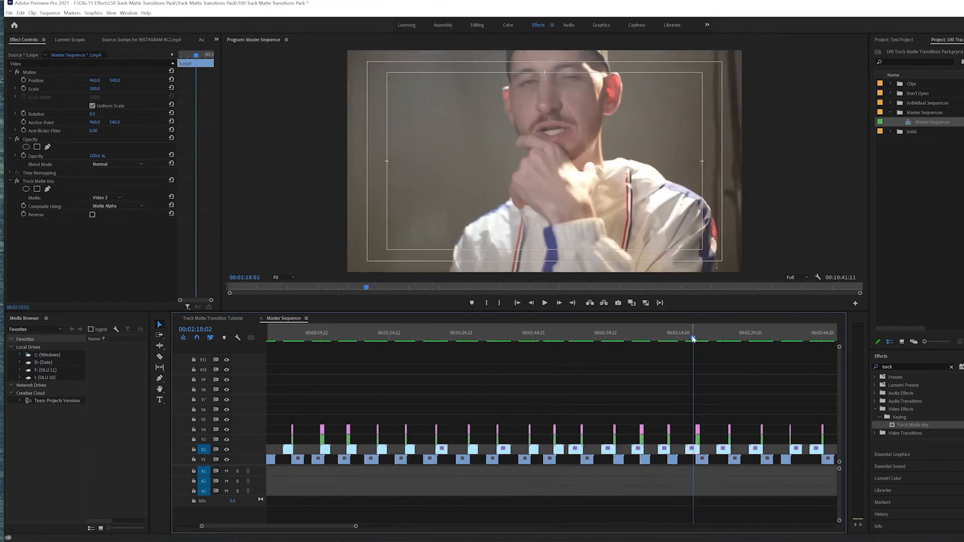
key(equal)
key(equal)
key(equal)
scroll(719, 397, down, 5)
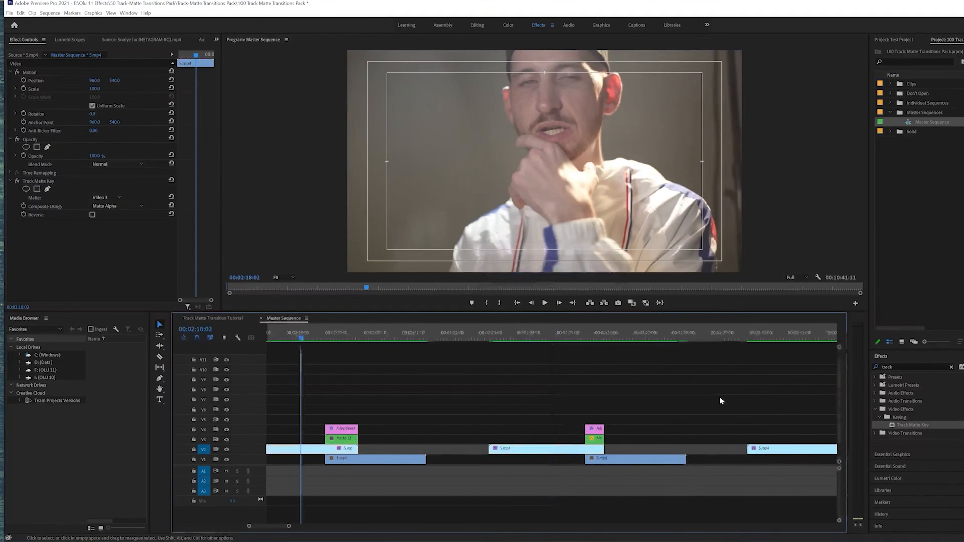
scroll(719, 397, down, 3)
Preview the Matte 24 transition near 00:02:32 in the Master Sequence
click(642, 333)
key(equal)
key(equal)
key(minus)
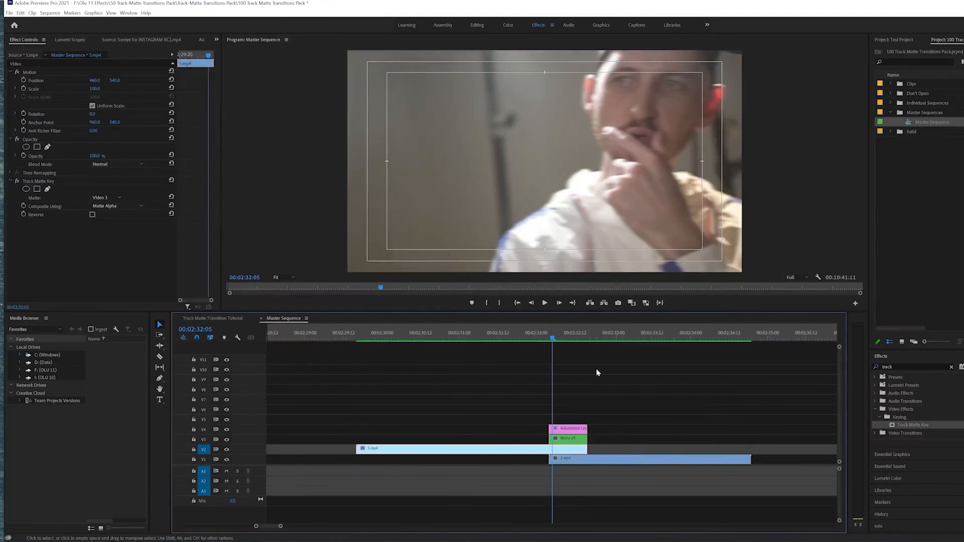
key(minus)
key(space)
click(500, 336)
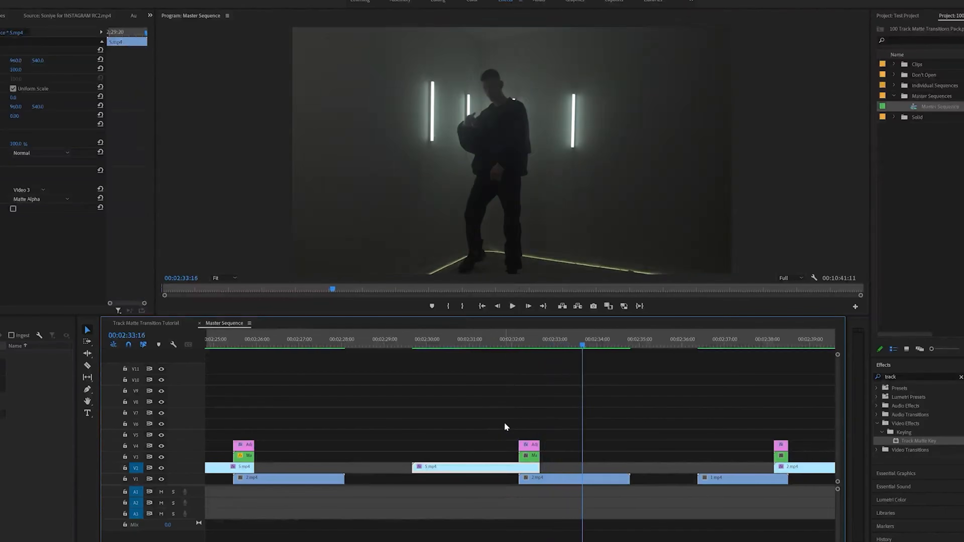
Copy the Matte 24 transition group into the Track Matte Transition Tutorial sequence and move it down to tracks V1–V4 ahead of the tutorial clips
drag(468, 403, 582, 509)
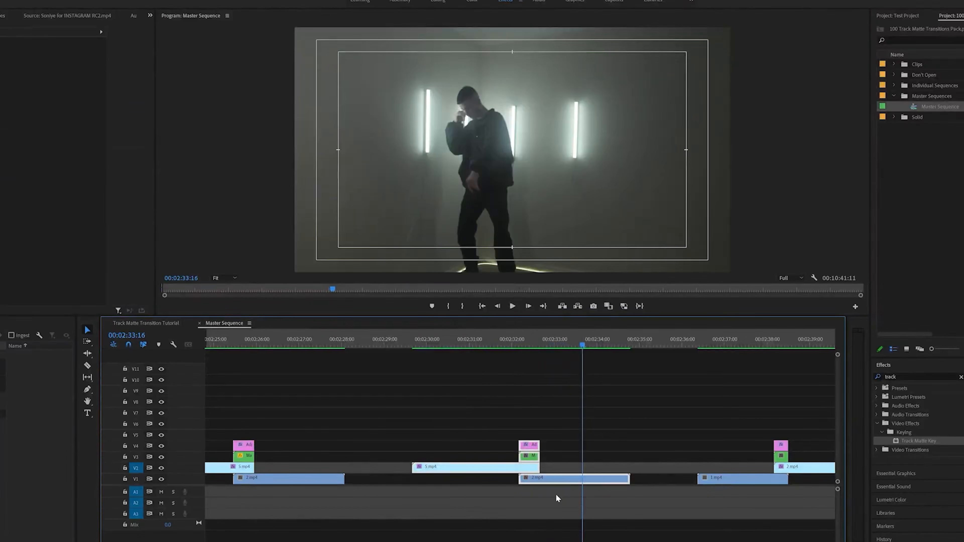
click(142, 322)
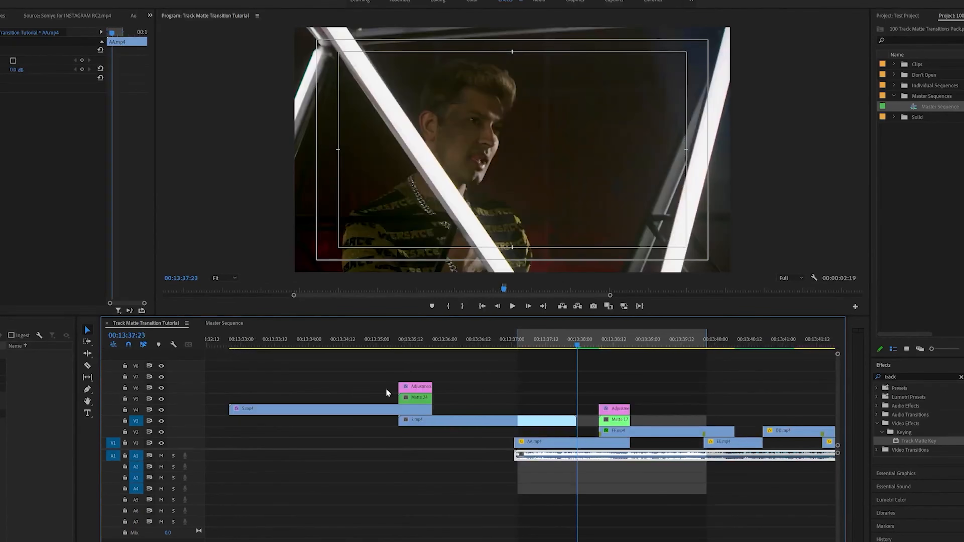
scroll(458, 437, up, 3)
drag(530, 419, 346, 441)
key(minus)
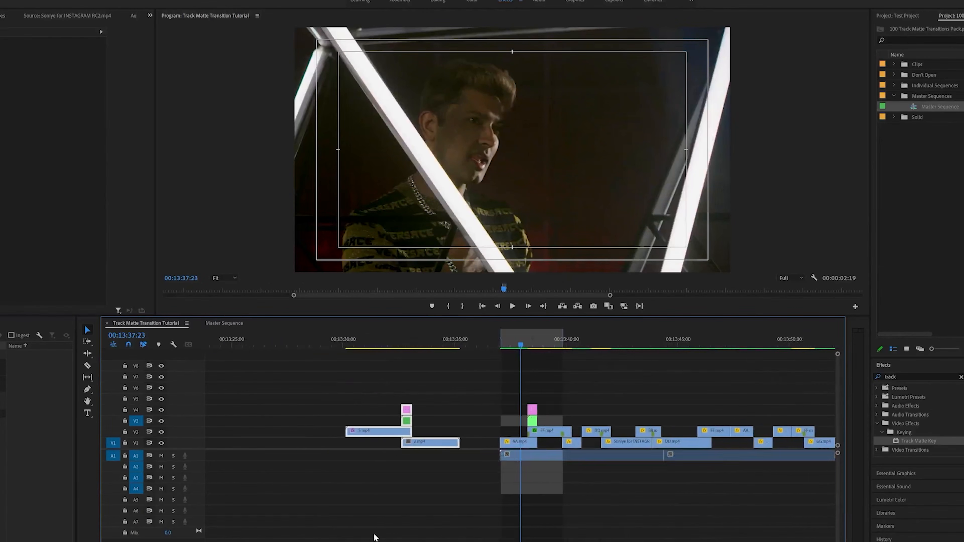
Raise EE.mp4 to track V3 and stack the pasted Matte 24 and adjustment layer above its overlap with FF.mp4
scroll(425, 429, down, 2)
click(345, 382)
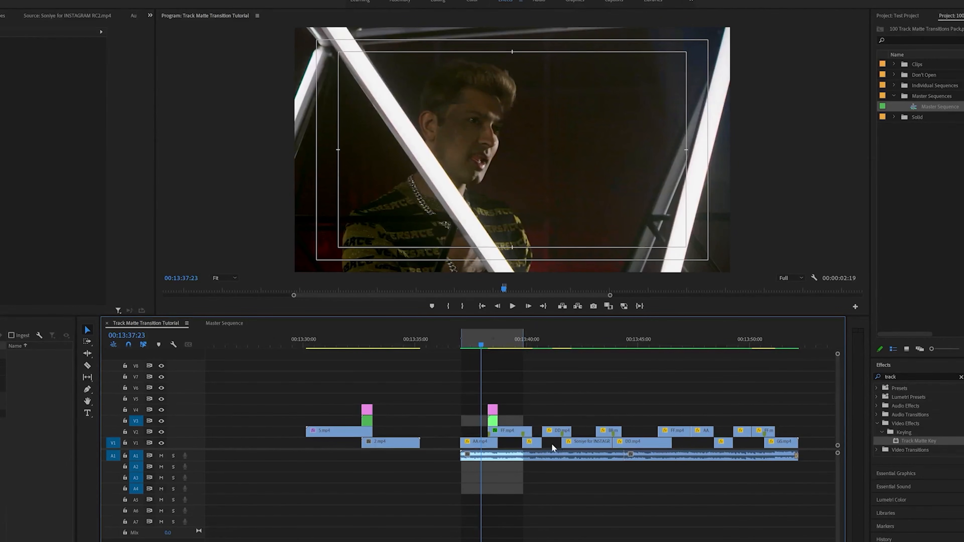
drag(537, 442, 537, 426)
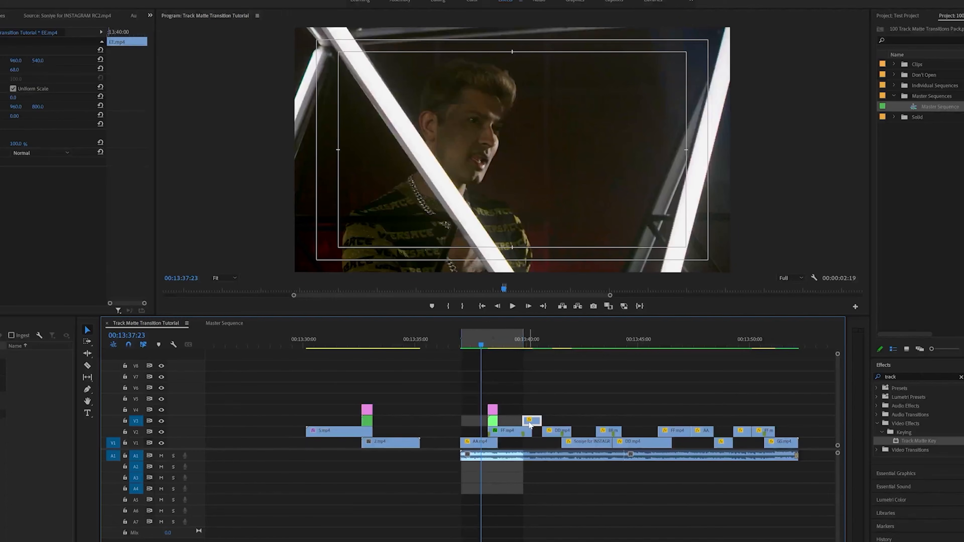
drag(395, 389, 528, 411)
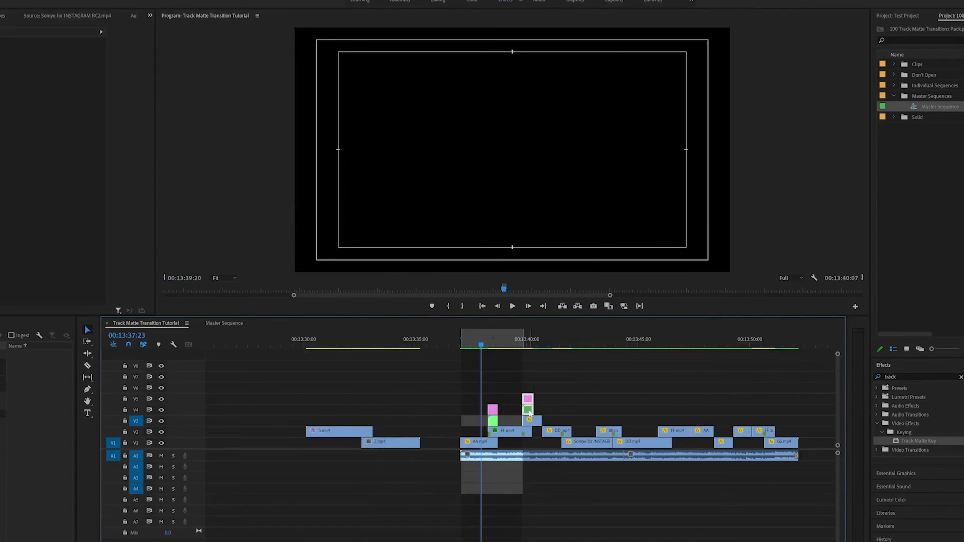
Extend the marked range past the end of EE.mp4 and play back the second transition
drag(511, 343, 555, 337)
key(space)
key(space)
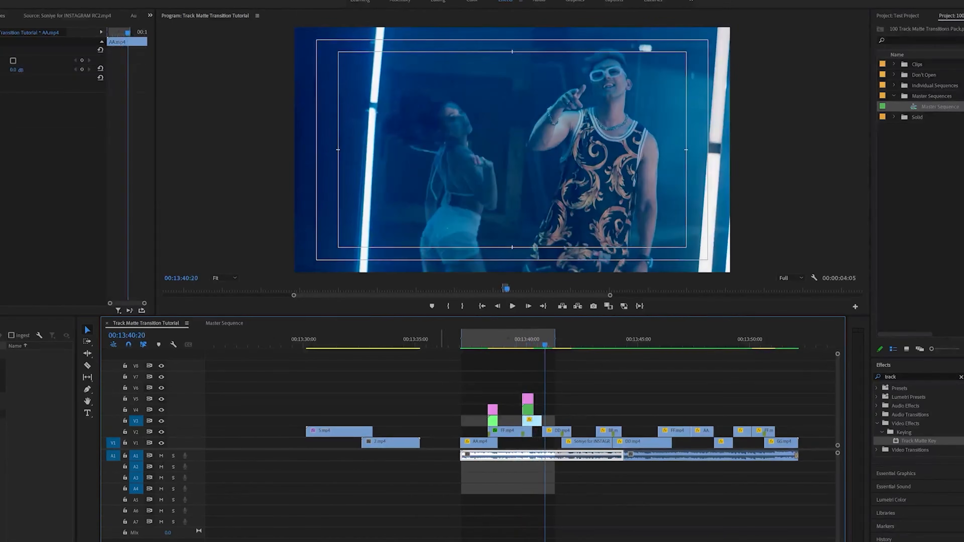
Scrub through the Matte 24 overlap of FF.mp4 and EE.mp4 to examine how the transition looks without a track matte
drag(470, 541, 466, 541)
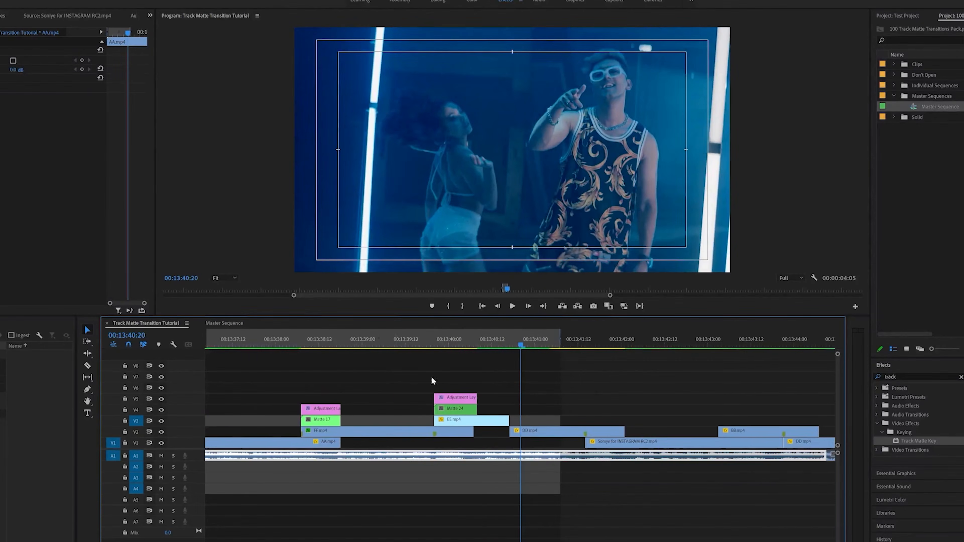
click(408, 340)
drag(409, 341, 467, 343)
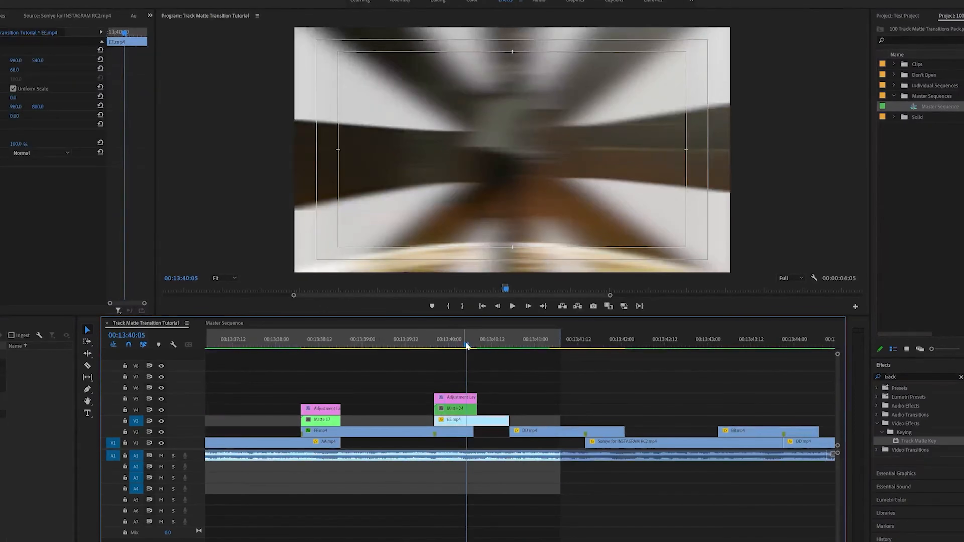
drag(467, 341, 413, 345)
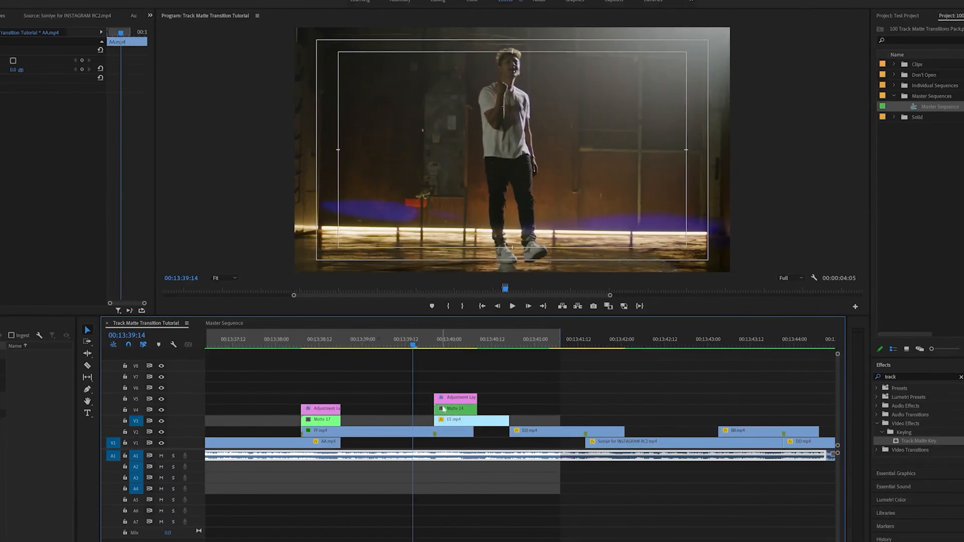
click(420, 347)
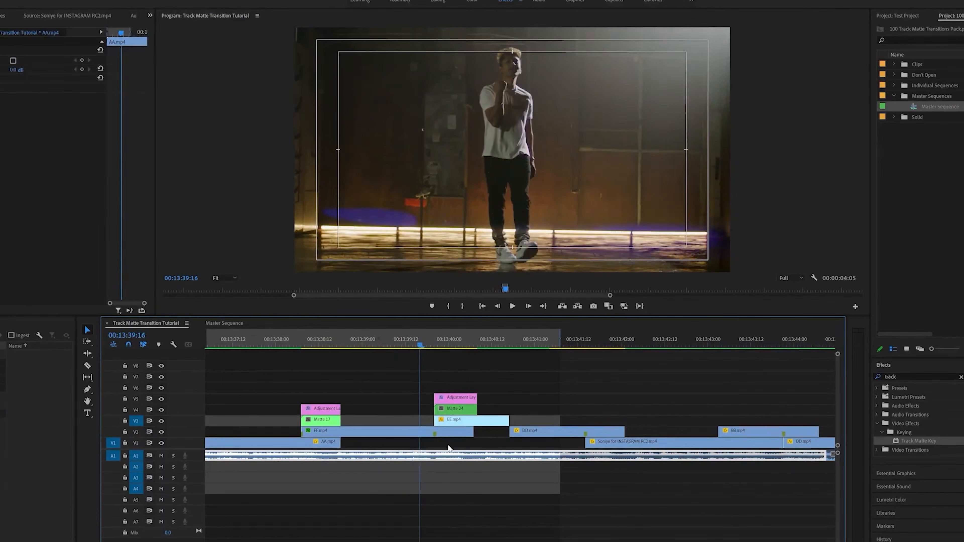
Apply Track Matte Key to EE.mp4 and set its matte to Video 4
click(463, 422)
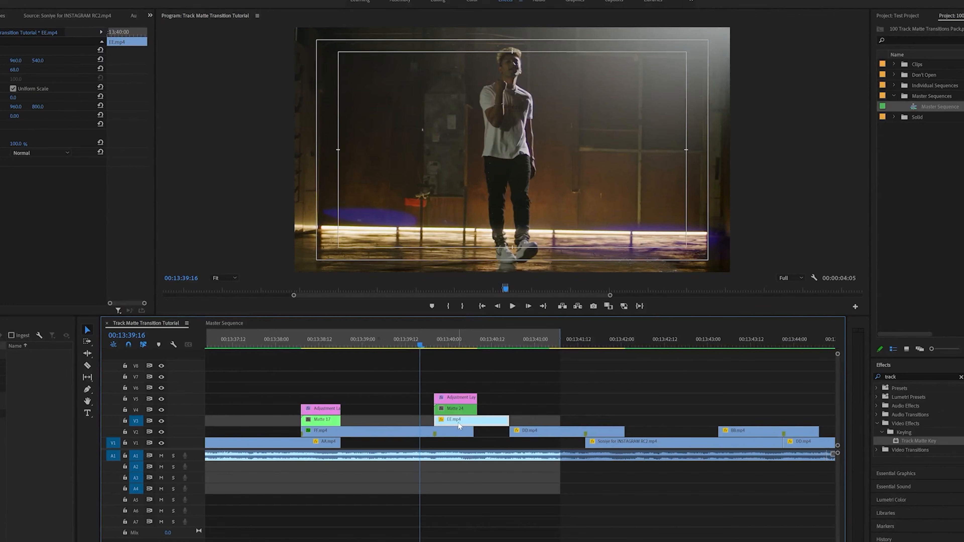
click(910, 441)
drag(613, 431, 448, 422)
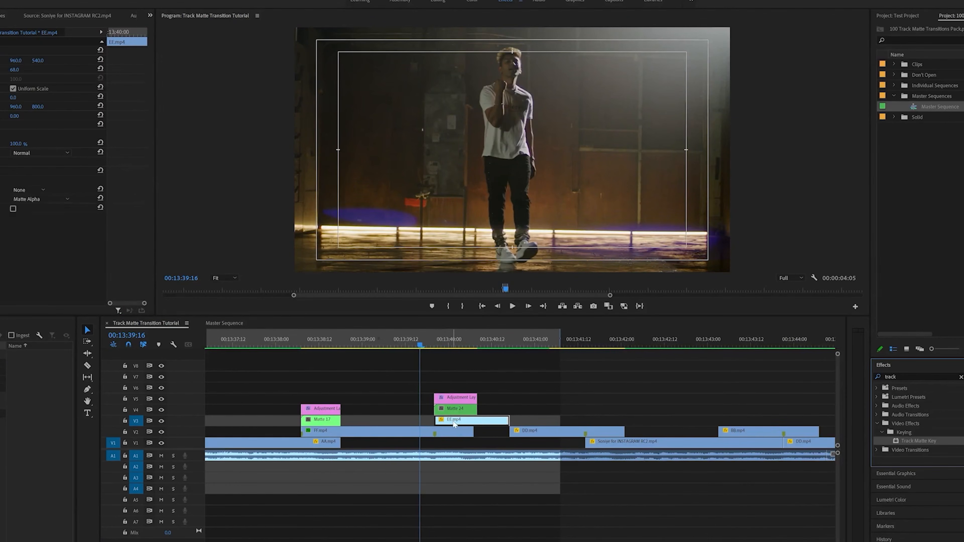
click(72, 187)
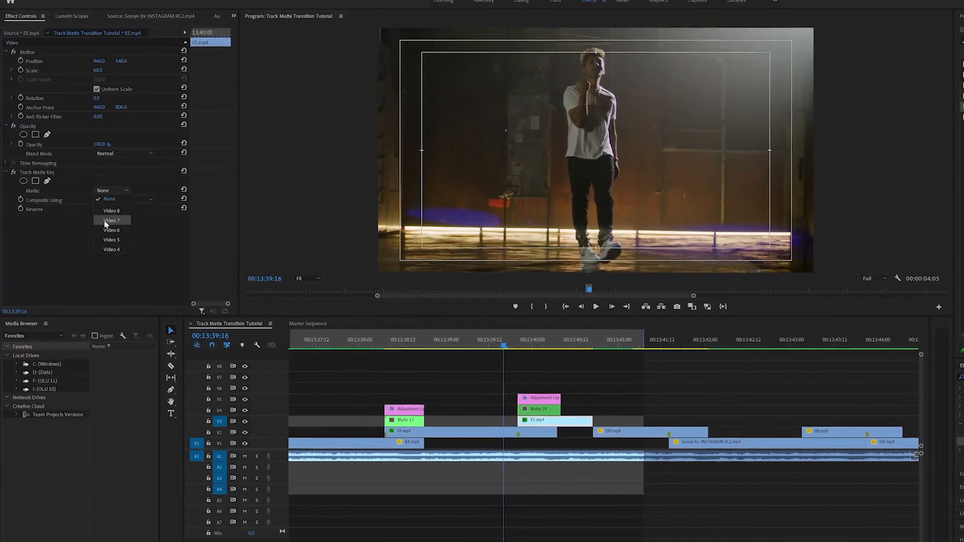
click(63, 248)
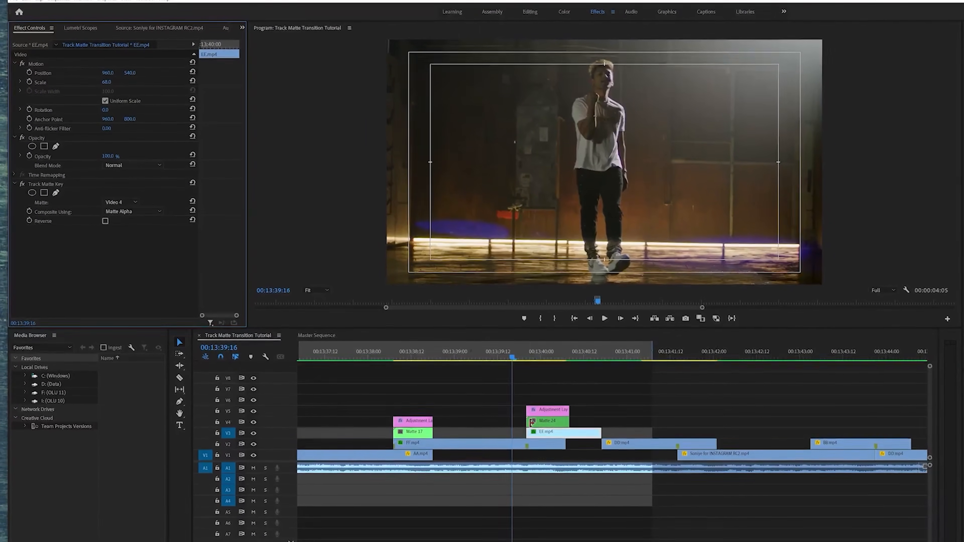
Start the marked range at 00:13:39:07, ahead of the Matte 24 transition, and render it
drag(489, 362, 480, 363)
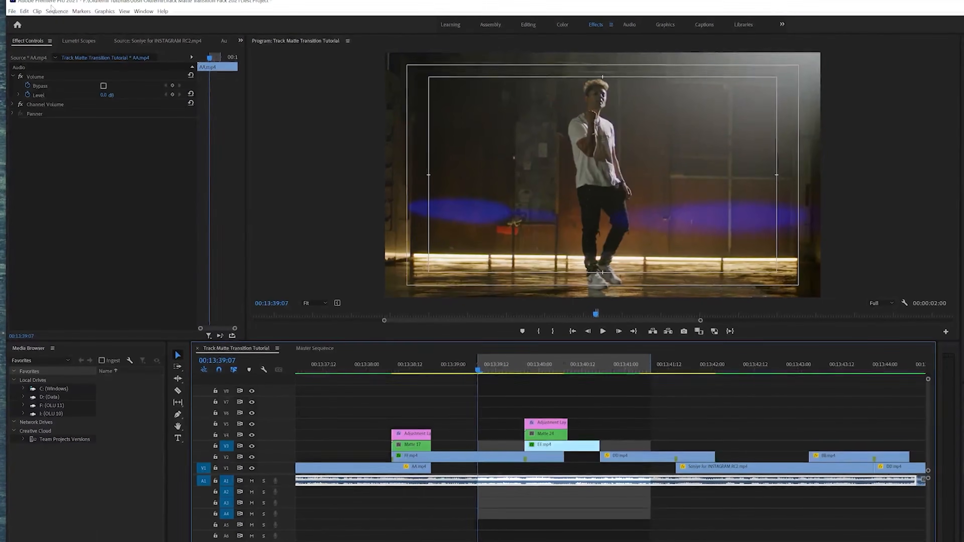
click(58, 8)
click(69, 47)
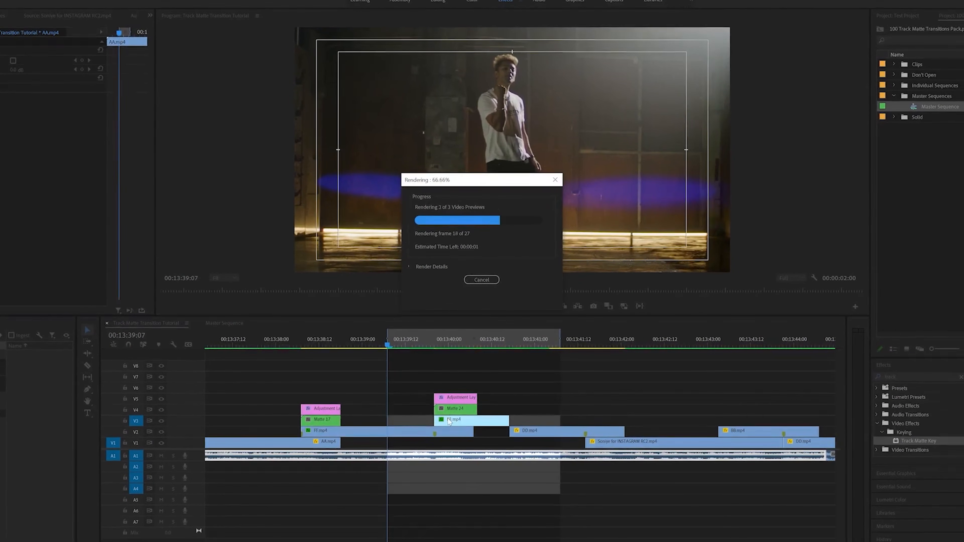
Play back and scrub through the rendered transition between FF.mp4 and EE.mp4
drag(409, 343, 390, 344)
key(space)
key(space)
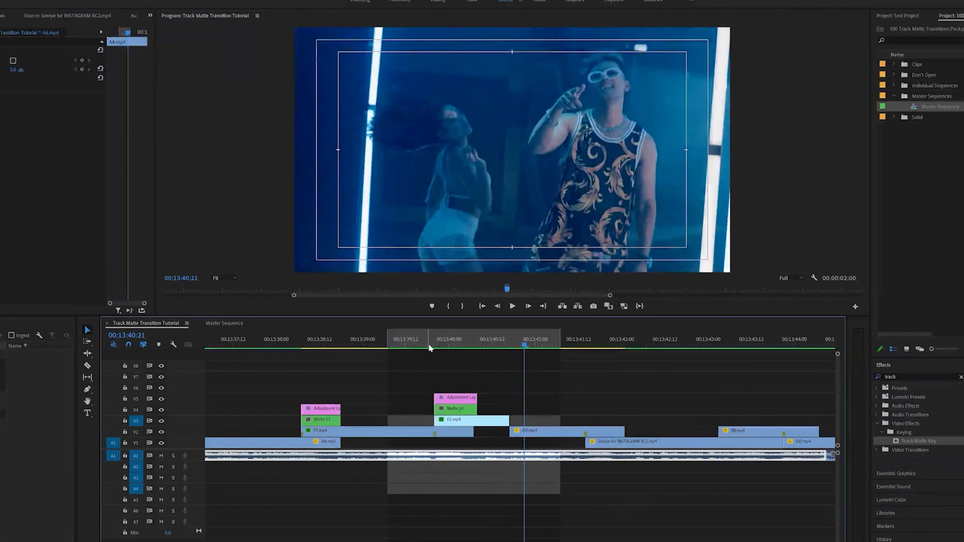
drag(432, 342, 460, 341)
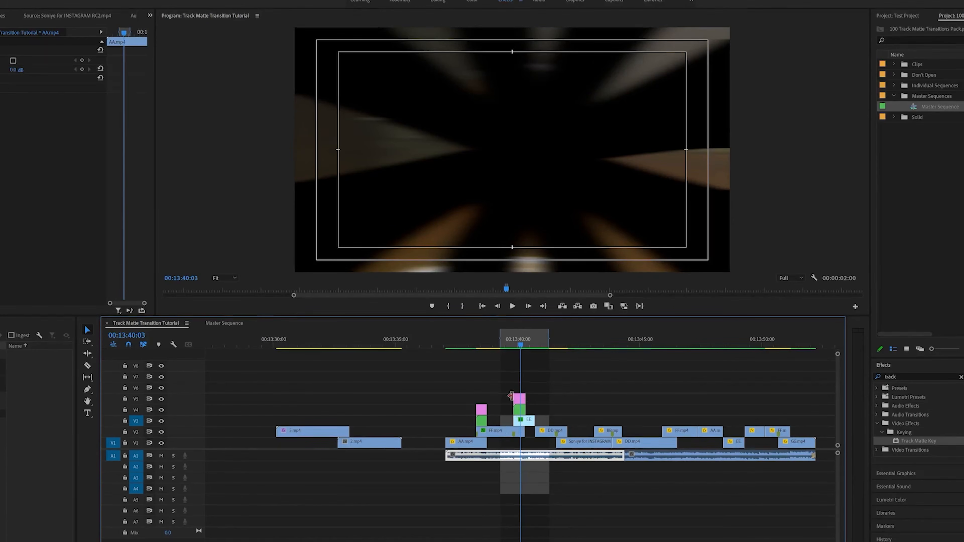
Check in the Master Sequence which tracks hold the clips, matte and adjustment layer, and return to the tutorial sequence
click(234, 321)
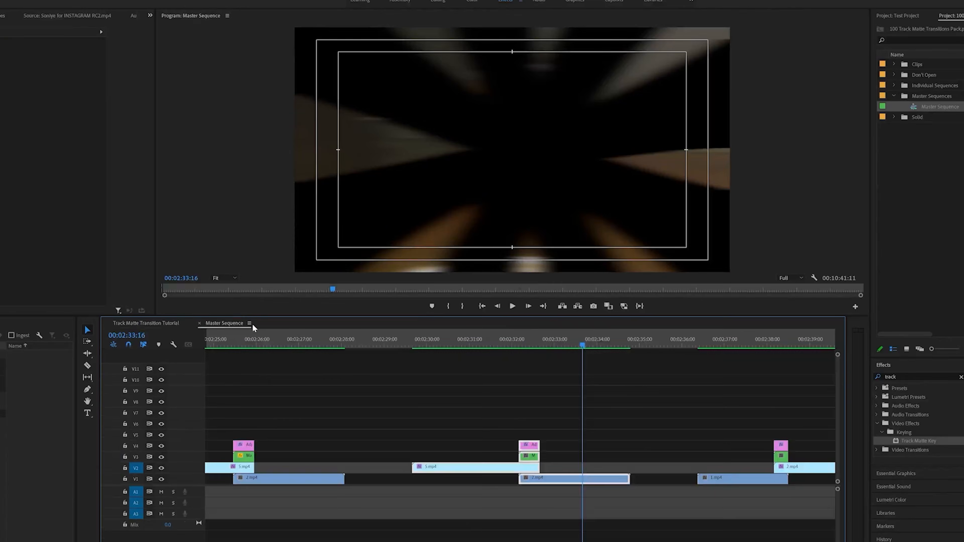
click(498, 460)
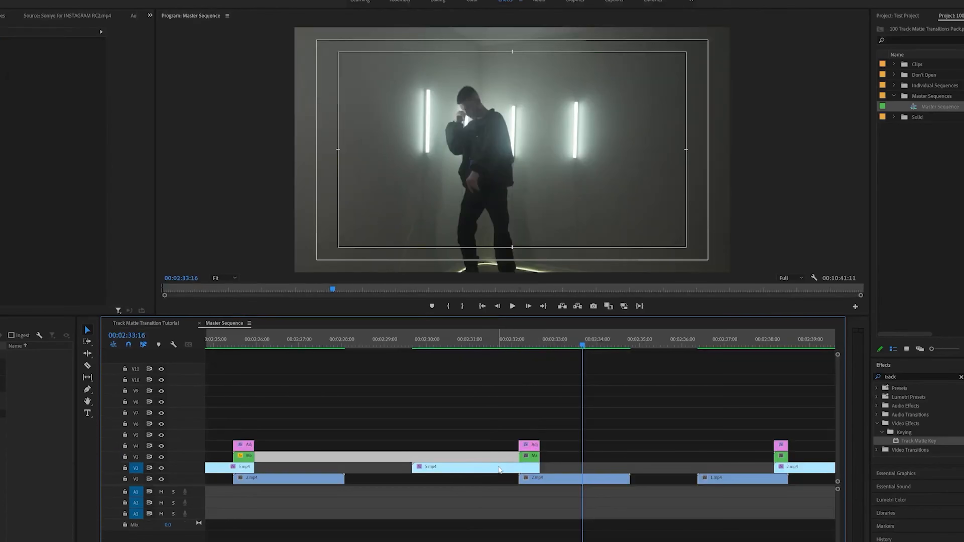
click(156, 322)
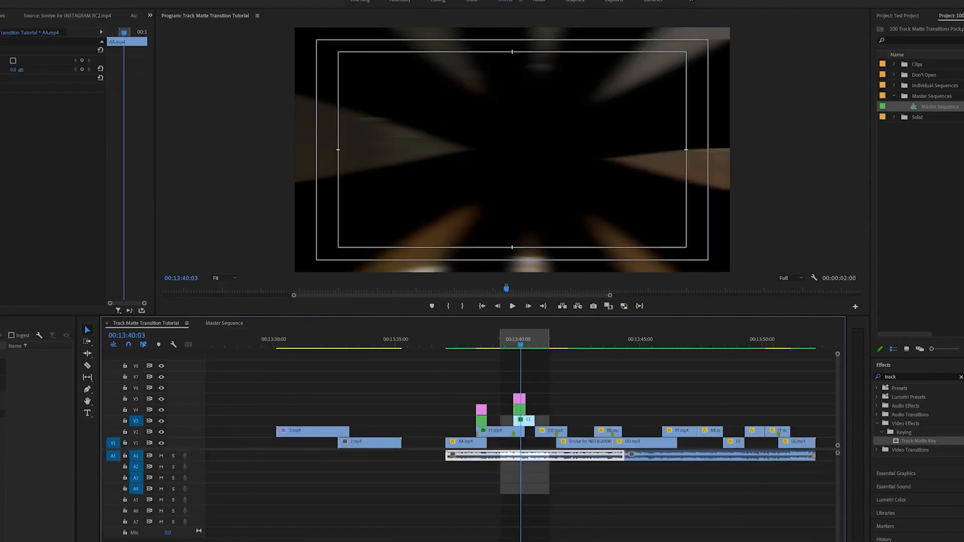
Move EE.mp4 from track V3 down to V1, beneath FF.mp4, keeping its start time
key(=)
key(=)
key(=)
key(=)
key(=)
key(=)
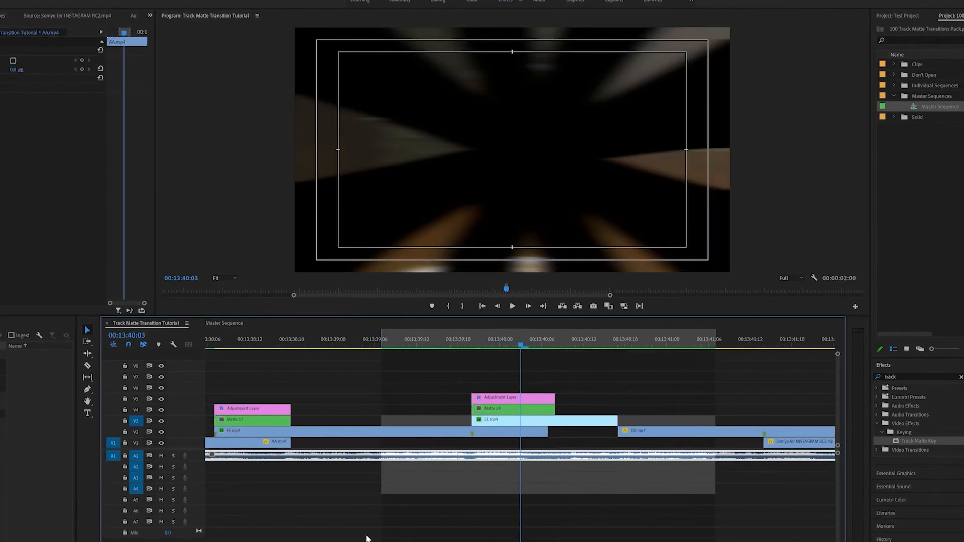
drag(518, 422, 518, 446)
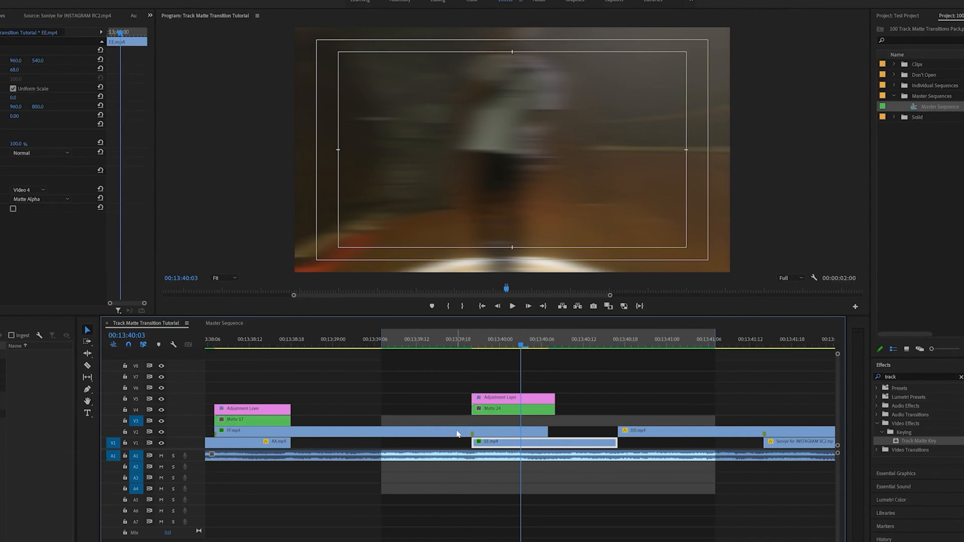
Lower Matte 24 and its adjustment layer to V3 and V4, ending with FF.mp4, and save the project
drag(562, 375, 529, 412)
drag(530, 412, 546, 428)
click(564, 410)
key(ctrl+s)
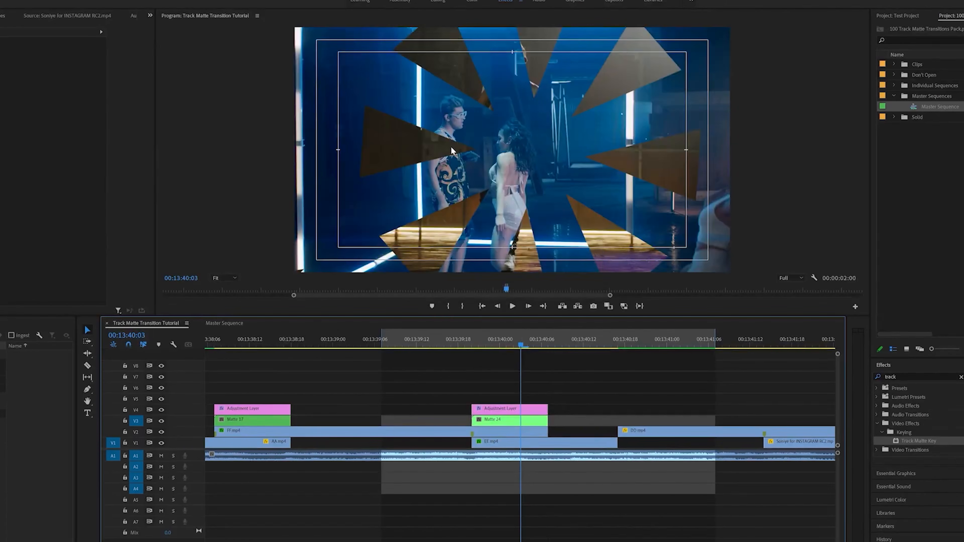
Check the Track Matte Key already on FF.mp4 and delete the Track Matte Key from EE.mp4
mouse_move(476, 339)
mouse_down()
mouse_move(528, 338)
mouse_move(480, 343)
mouse_up()
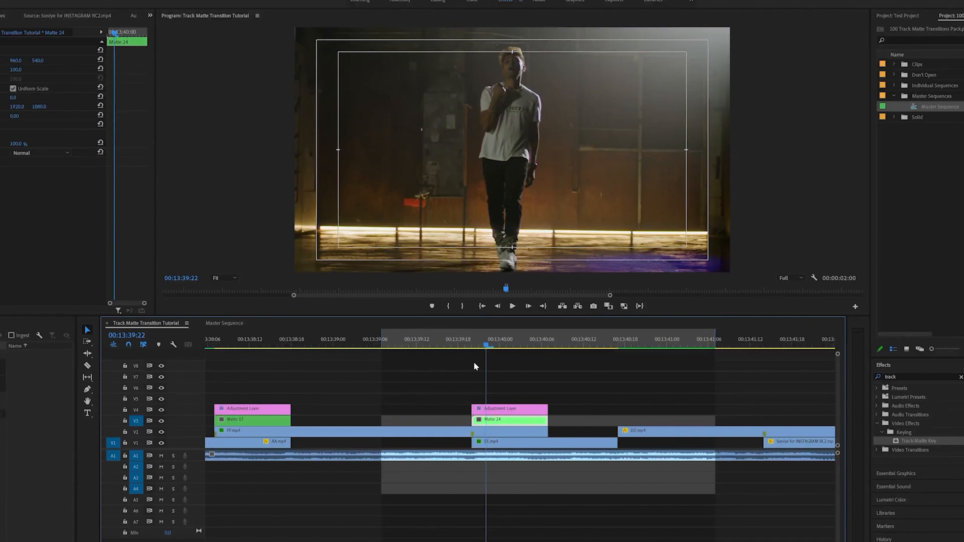
click(443, 433)
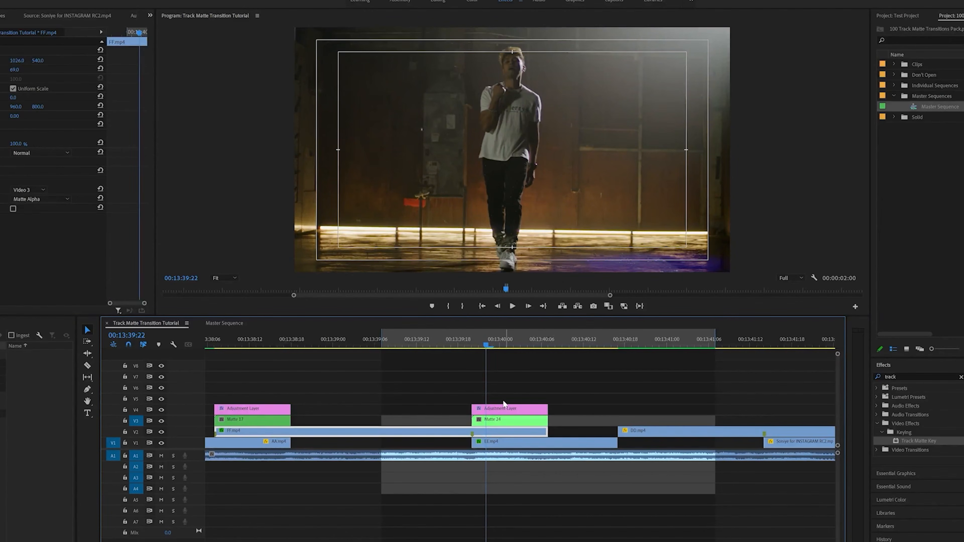
click(503, 445)
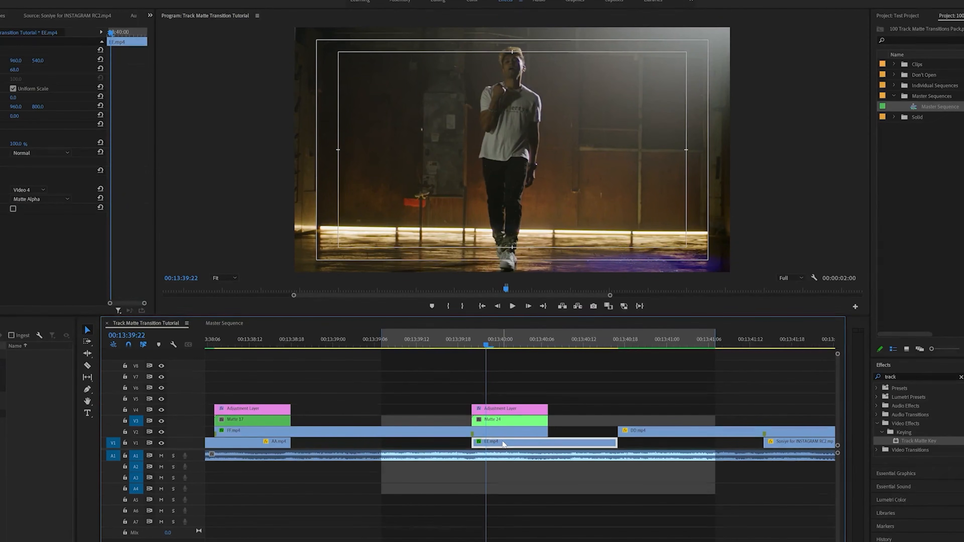
click(3, 171)
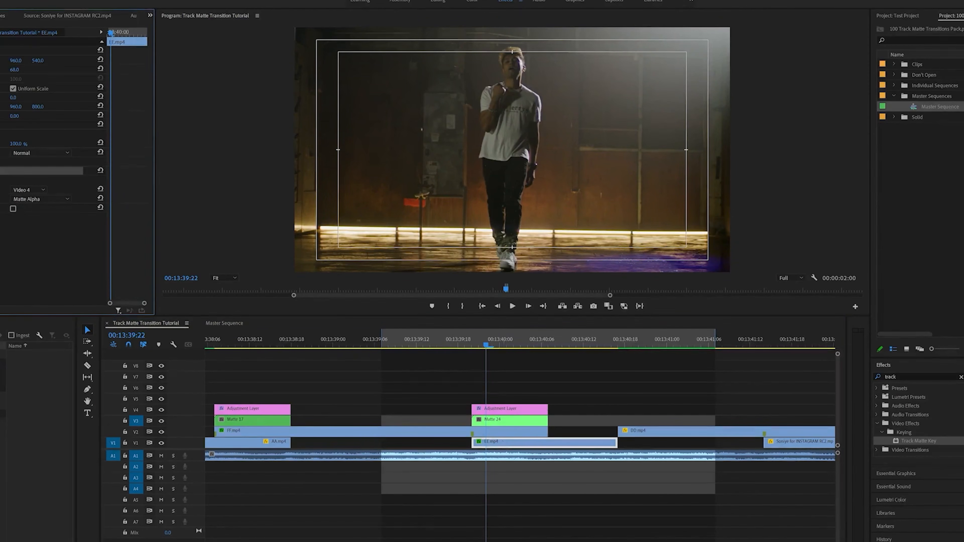
key(Delete)
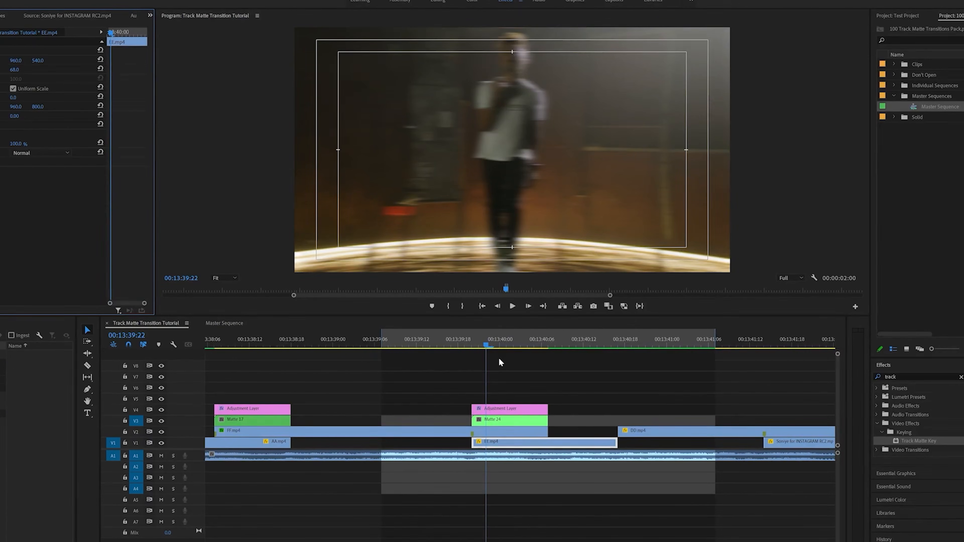
Extend the marked range back to the end of Matte 17 and render it for playback
drag(489, 348, 451, 346)
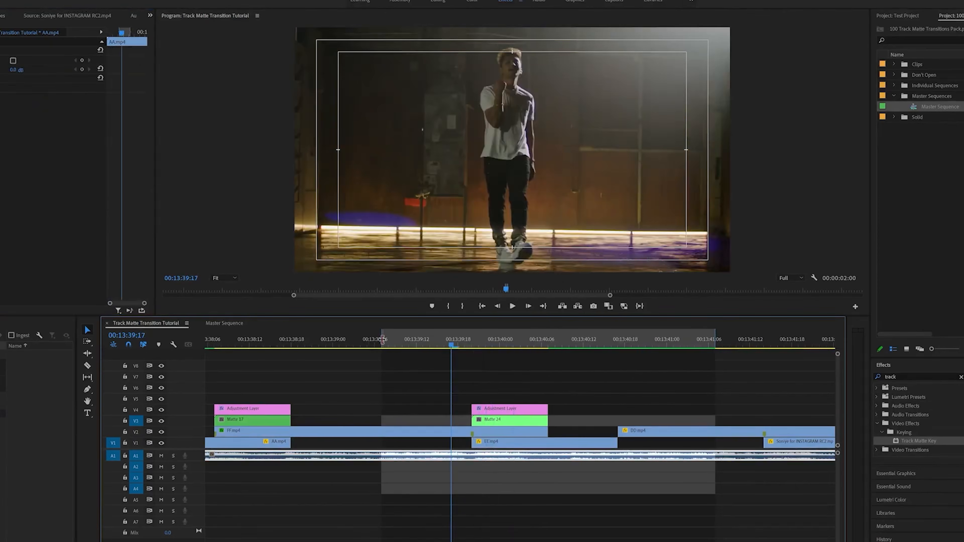
drag(382, 339, 291, 339)
click(2, 1)
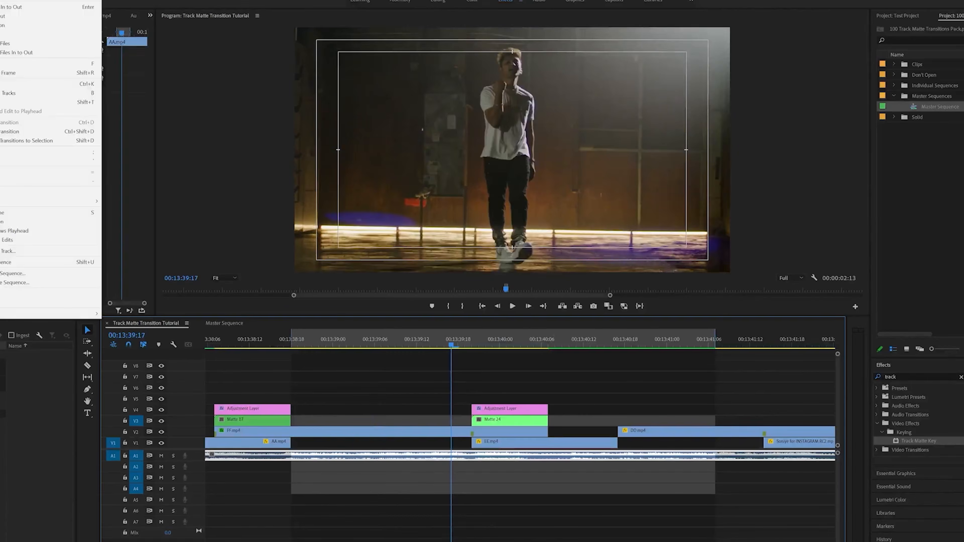
click(15, 16)
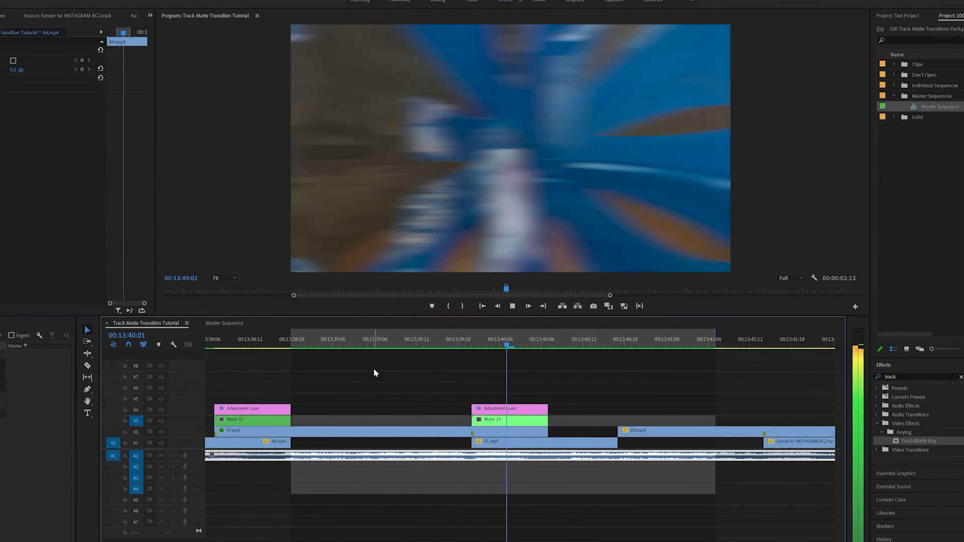
key(space)
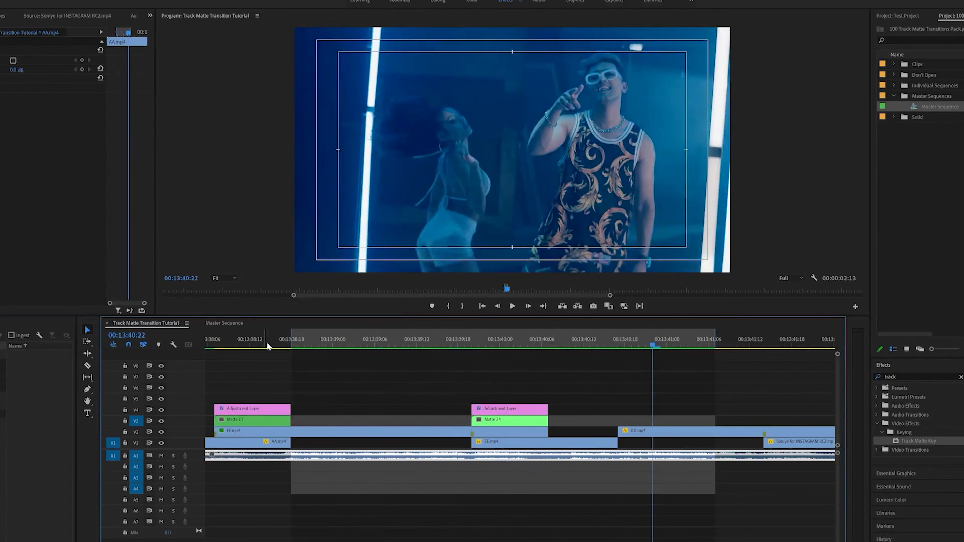
Preview the overlap between DD.mp4 and the Soniye for INSTAGRAM RC2.mp4 clip
scroll(449, 368, down, 10)
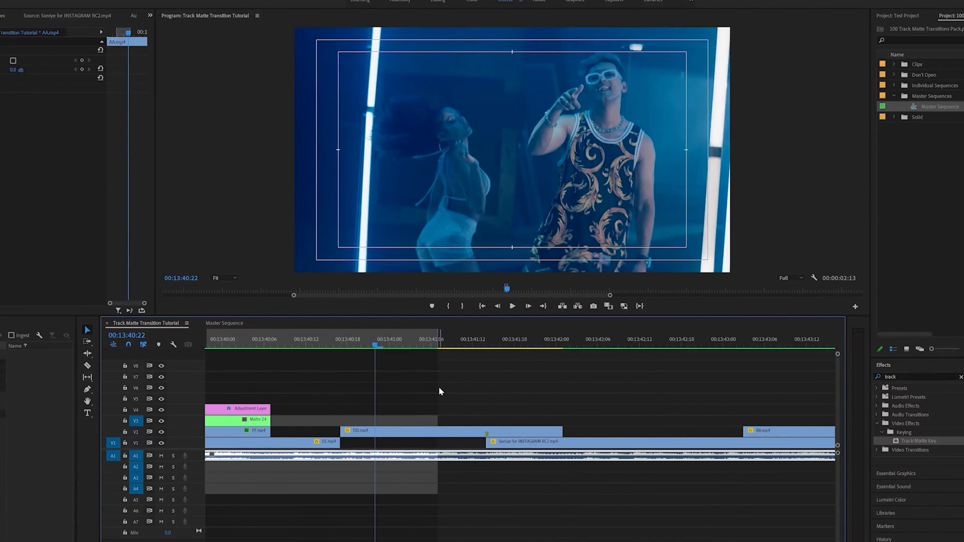
drag(494, 339, 545, 344)
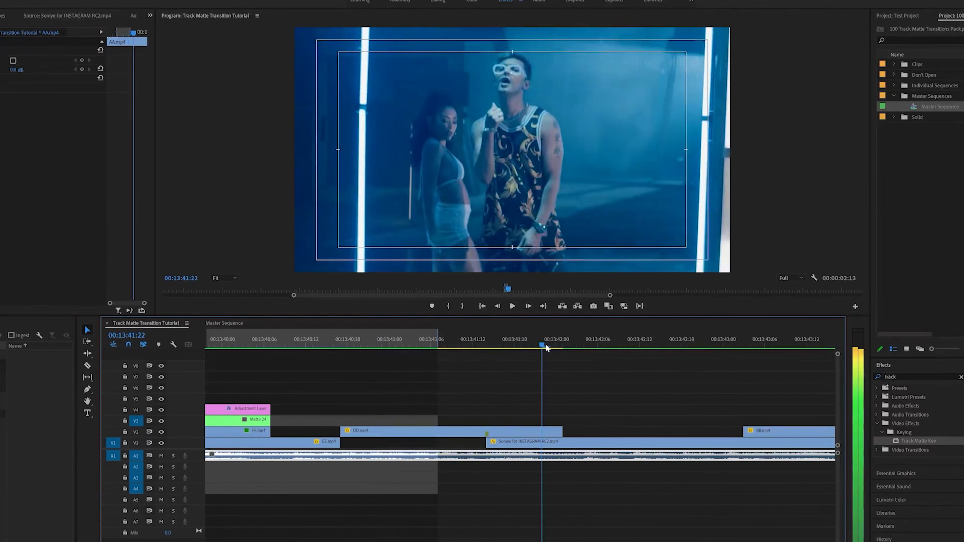
key(space)
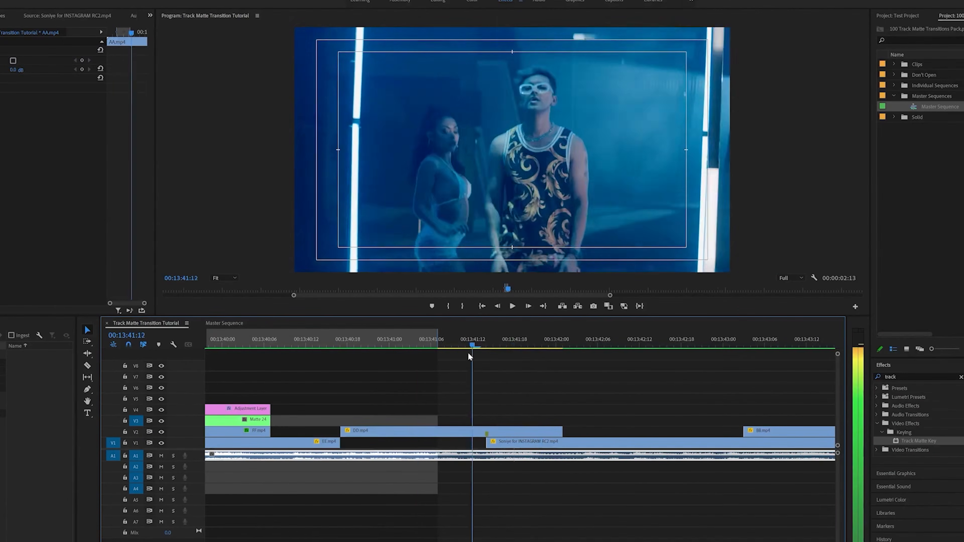
key(space)
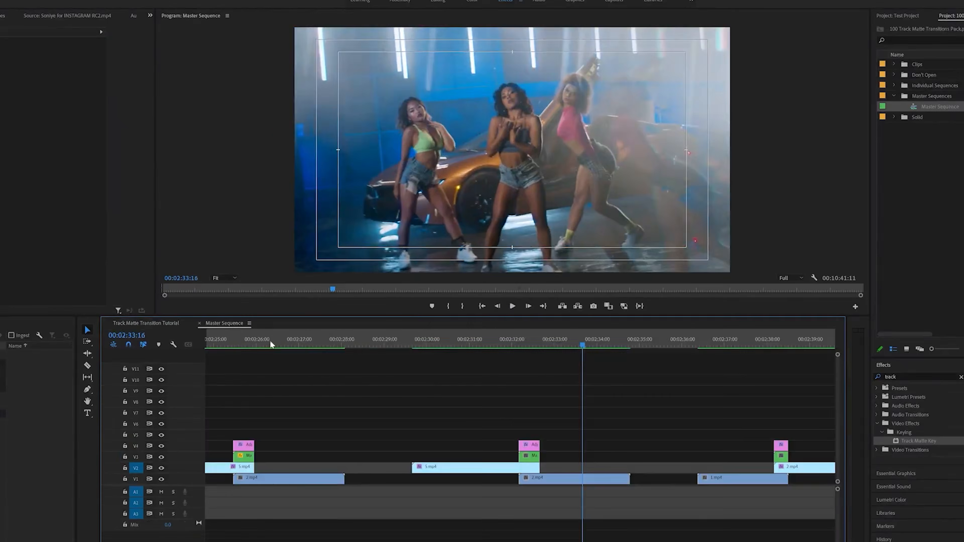
Examine the transition from 5.mp4 to 2.mp4 at about 00:02:45 in the Master Sequence
scroll(537, 417, down, 10)
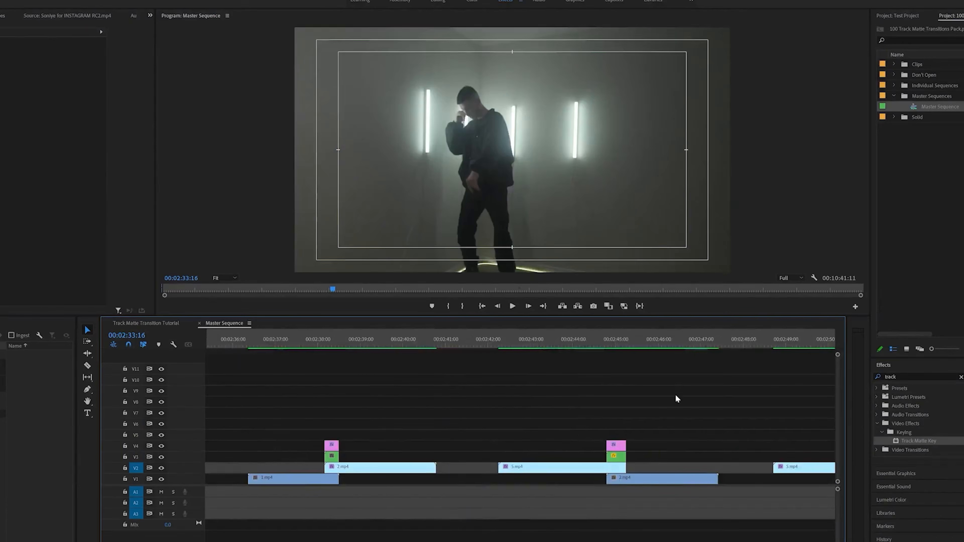
click(622, 341)
key(equal)
key(equal)
key(minus)
key(minus)
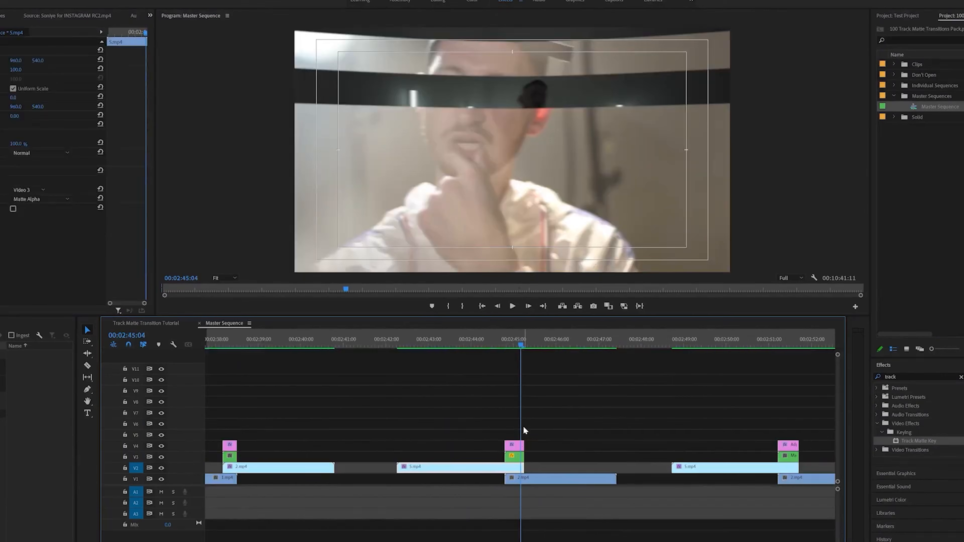
key(equal)
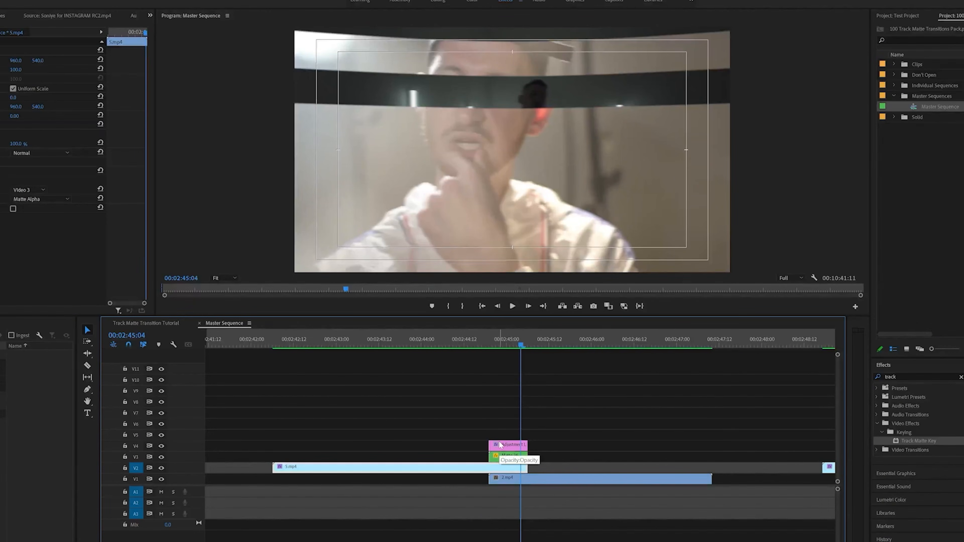
click(479, 417)
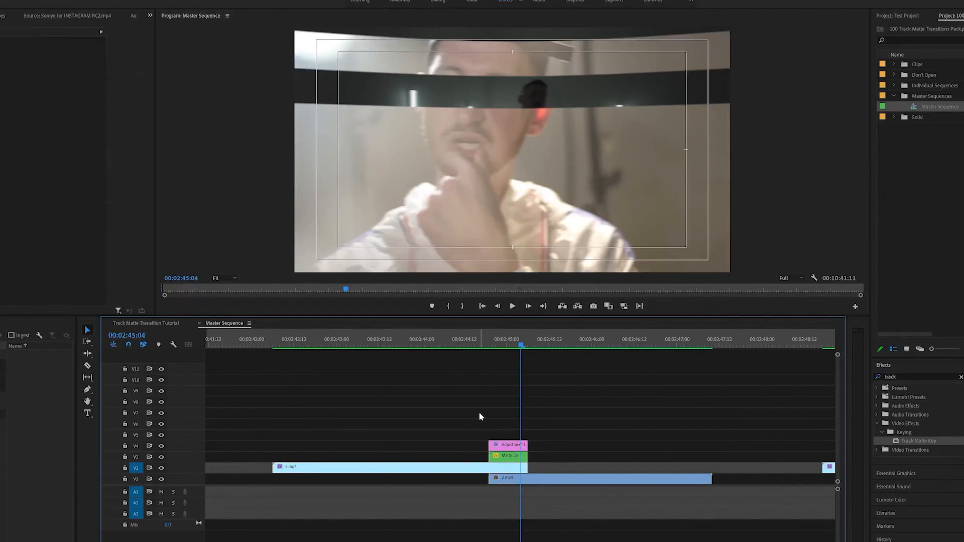
key(minus)
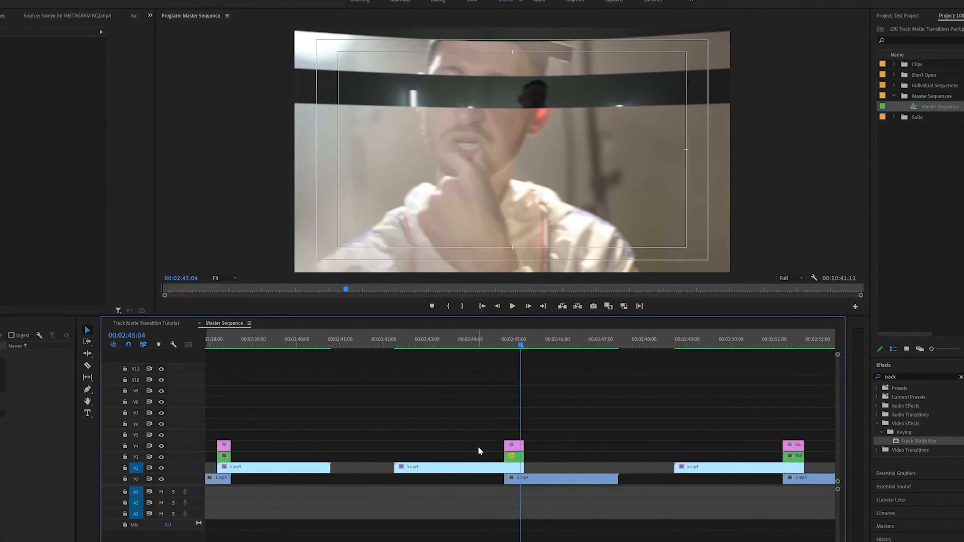
mouse_move(492, 422)
mouse_down()
mouse_move(528, 457)
mouse_move(506, 421)
mouse_up()
click(486, 343)
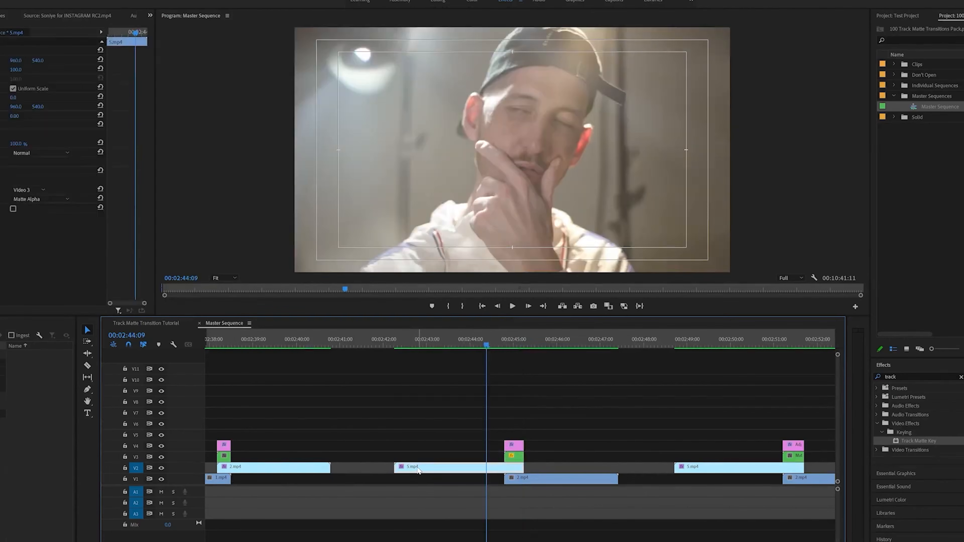
Copy that transition's matte and adjustment layer into the tutorial sequence, placing them on V3 and V4 above the DD.mp4 and Soniye clip overlap
drag(540, 410, 507, 455)
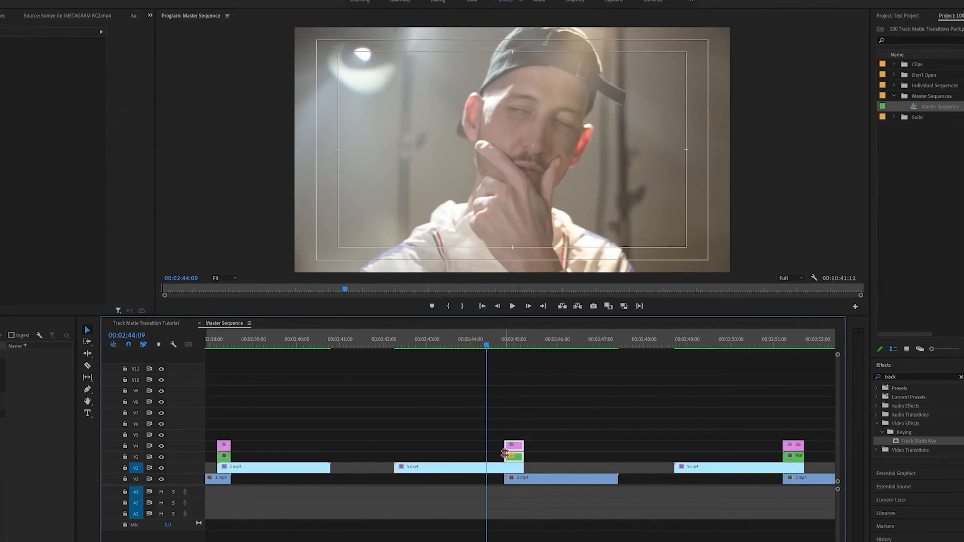
click(158, 323)
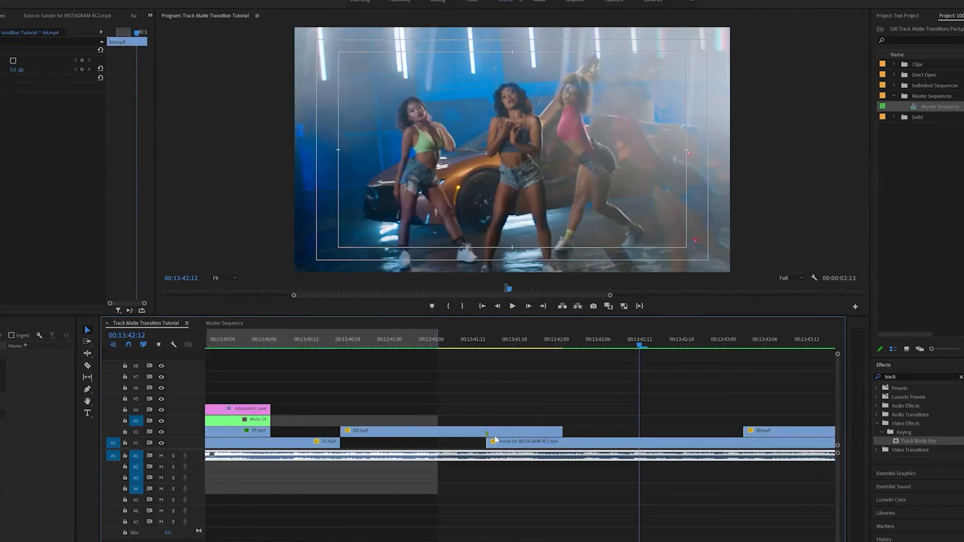
click(577, 338)
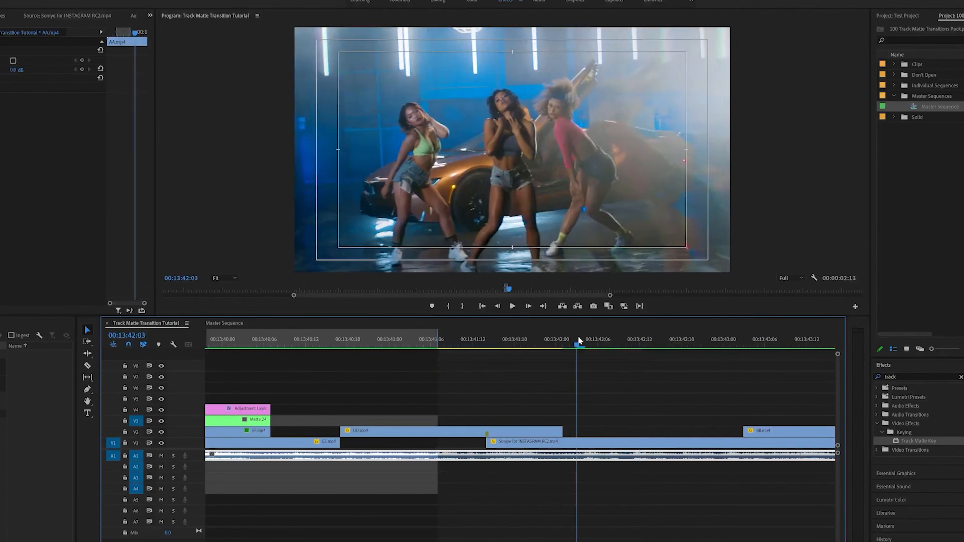
key(ctrl+v)
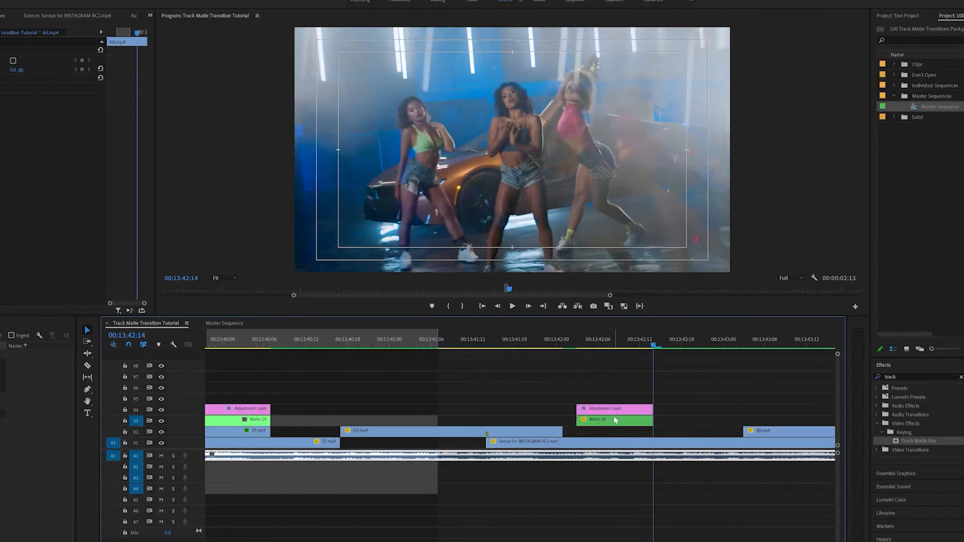
drag(596, 378, 571, 419)
drag(591, 414, 501, 413)
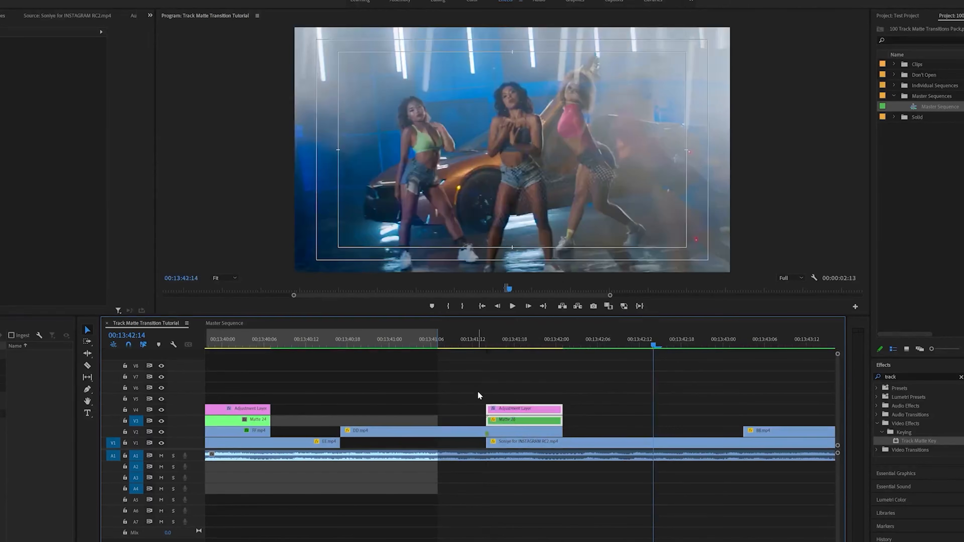
Check the copied matte and adjustment layer in the Master Sequence against their placement in the tutorial sequence
click(217, 323)
drag(557, 411, 505, 459)
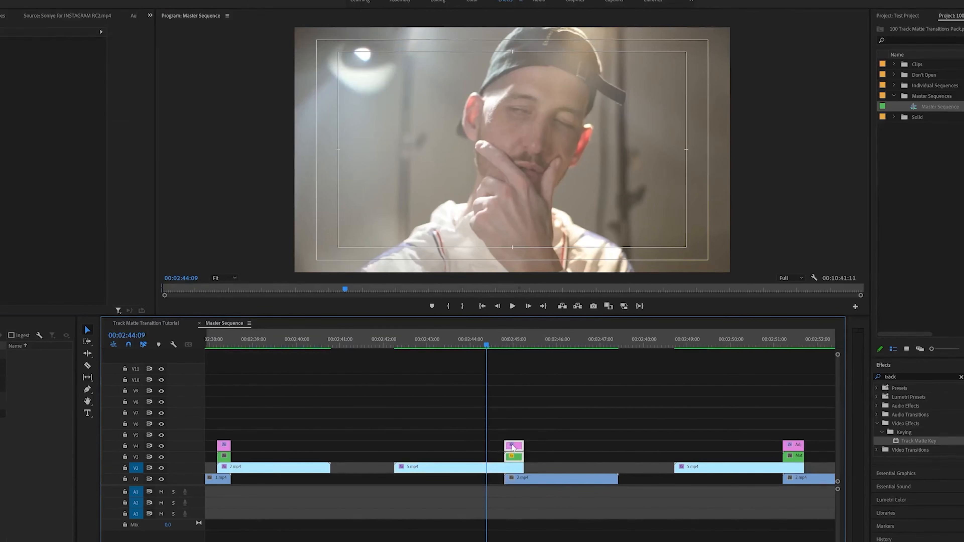
click(161, 323)
Apply Track Matte Key to DD.mp4 on V2 and set its matte to Video 3
click(507, 341)
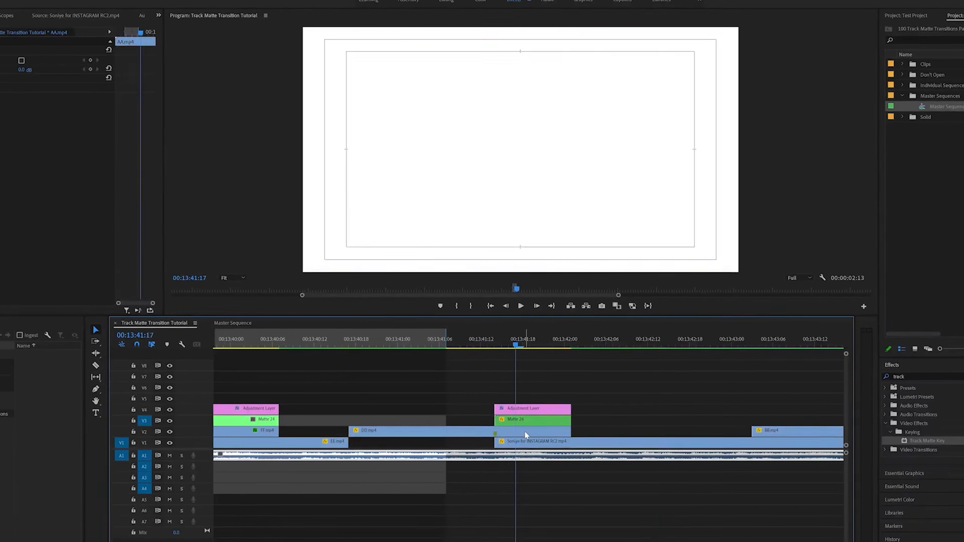
click(514, 431)
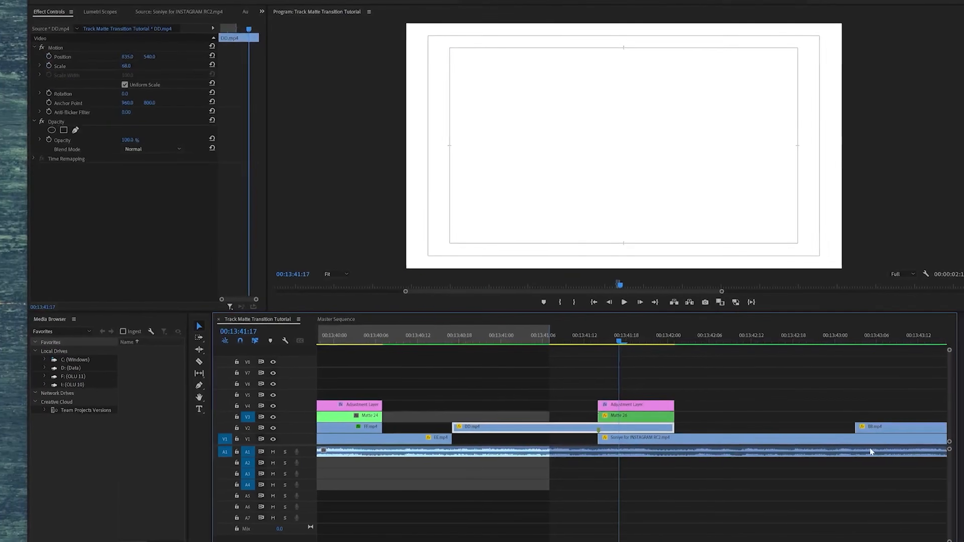
drag(871, 452, 644, 434)
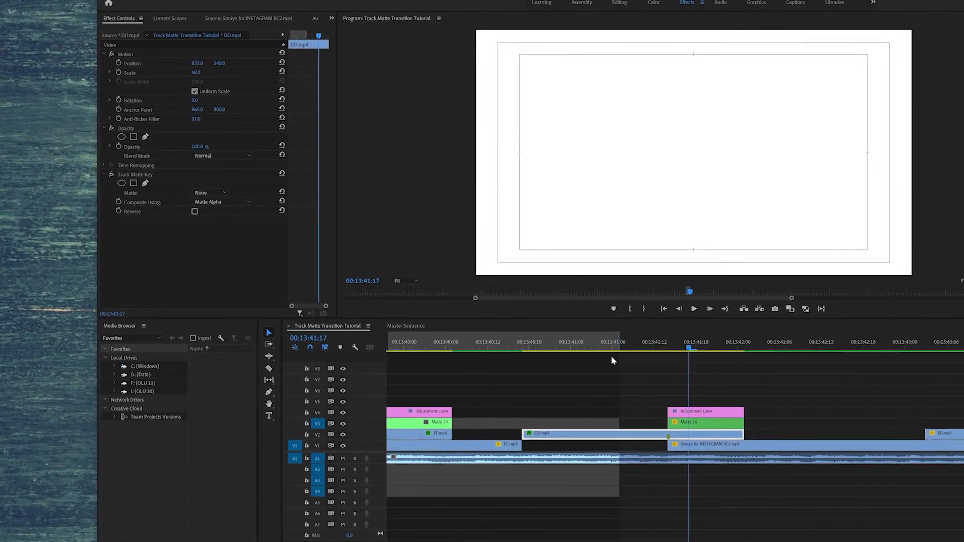
click(205, 192)
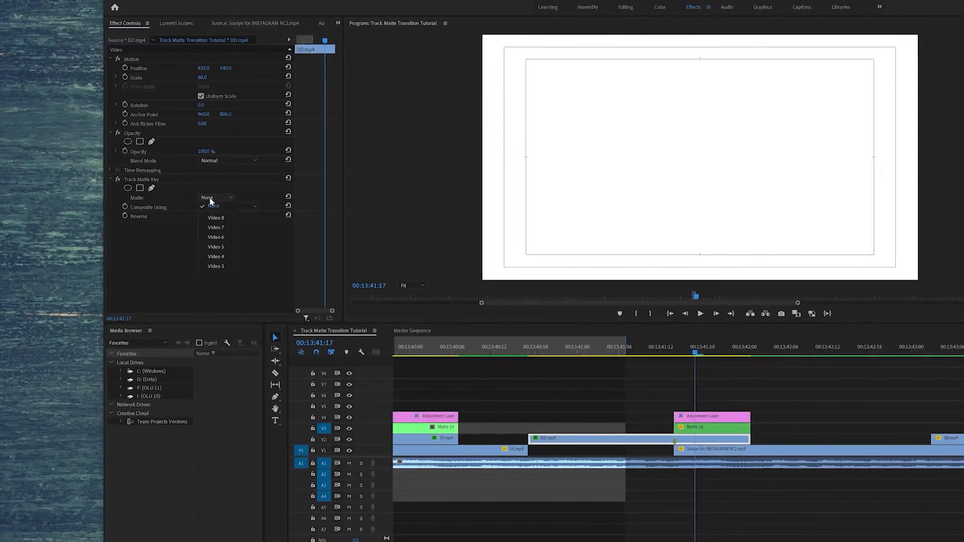
click(214, 265)
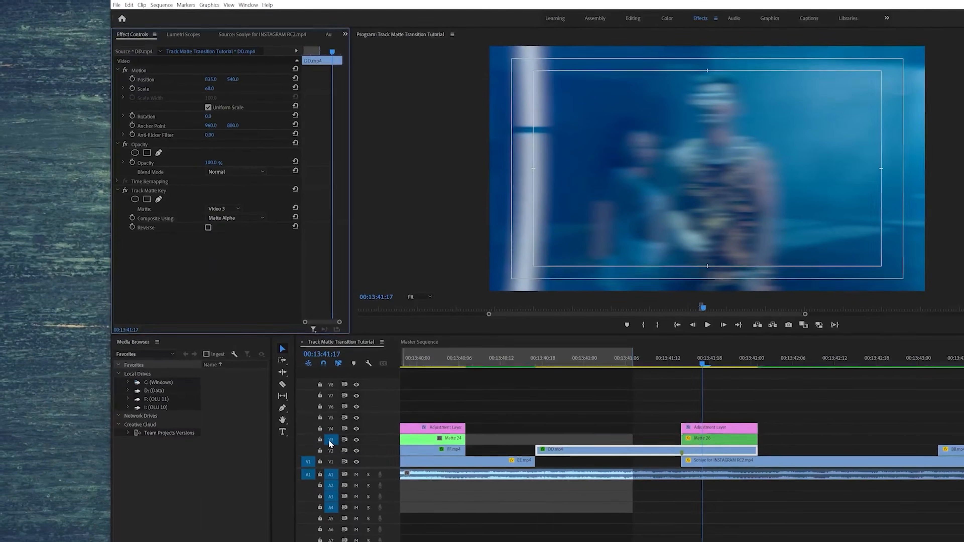
Mark the range from the start of the AA.mp4 clip to just past the DD.mp4 transition and render it for playback
click(738, 385)
click(793, 366)
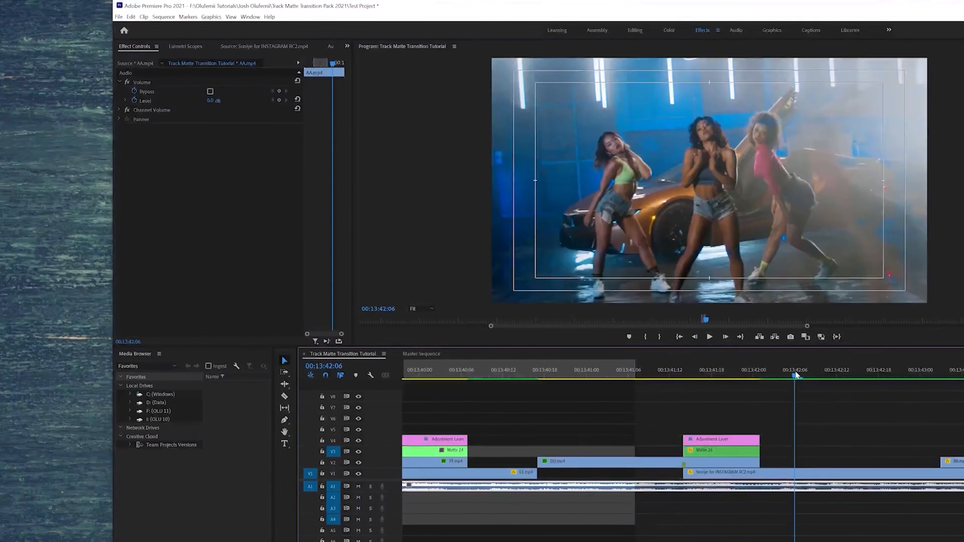
drag(795, 372, 512, 376)
key(minus)
key(minus)
key(minus)
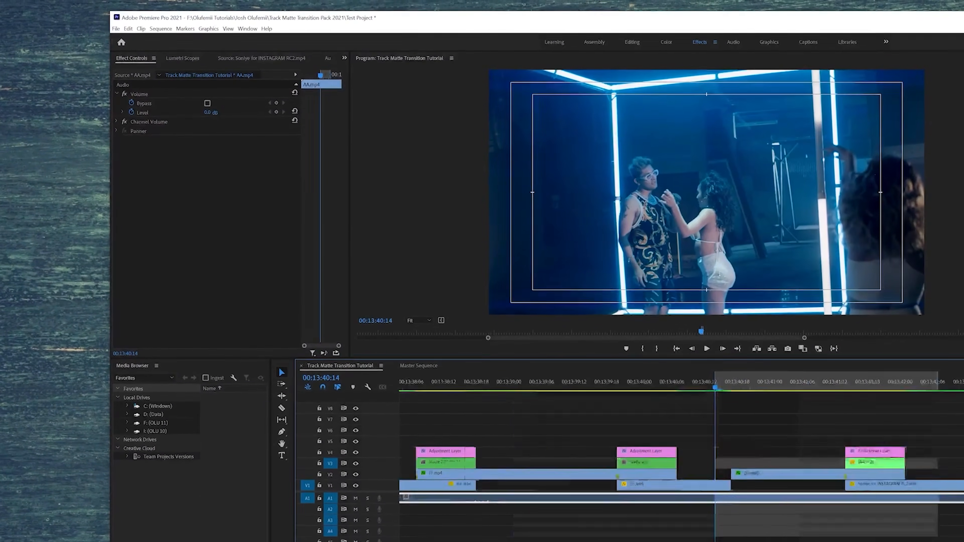
drag(711, 385, 643, 394)
click(657, 392)
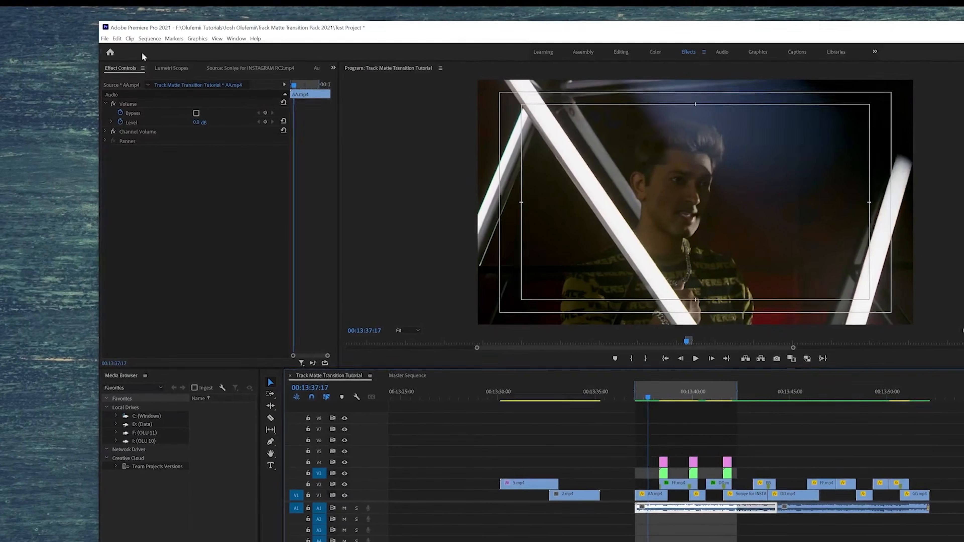
click(151, 38)
click(151, 71)
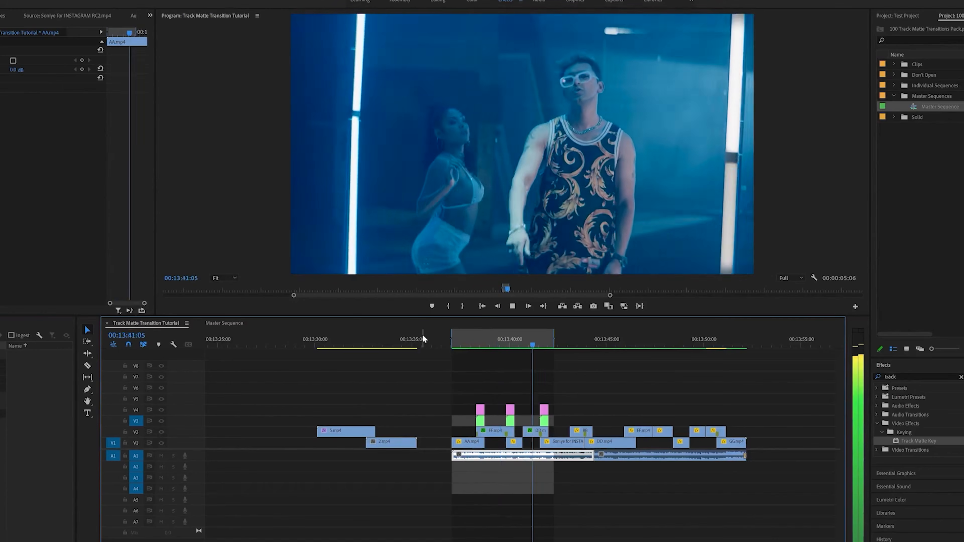
Delete the two separate sample clips on V1 and V2 ahead of the AA.mp4 clip
drag(362, 363, 394, 453)
key(Delete)
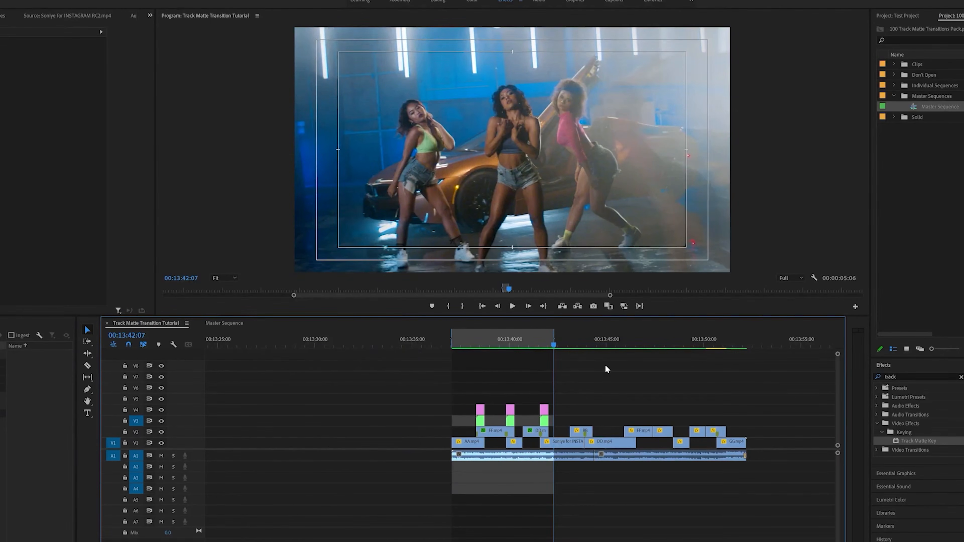
Mark the whole remaining edit, play it through, and locate the overlap of BB.mp4 and DD.mp4 at about 00:13:44:00
key(x)
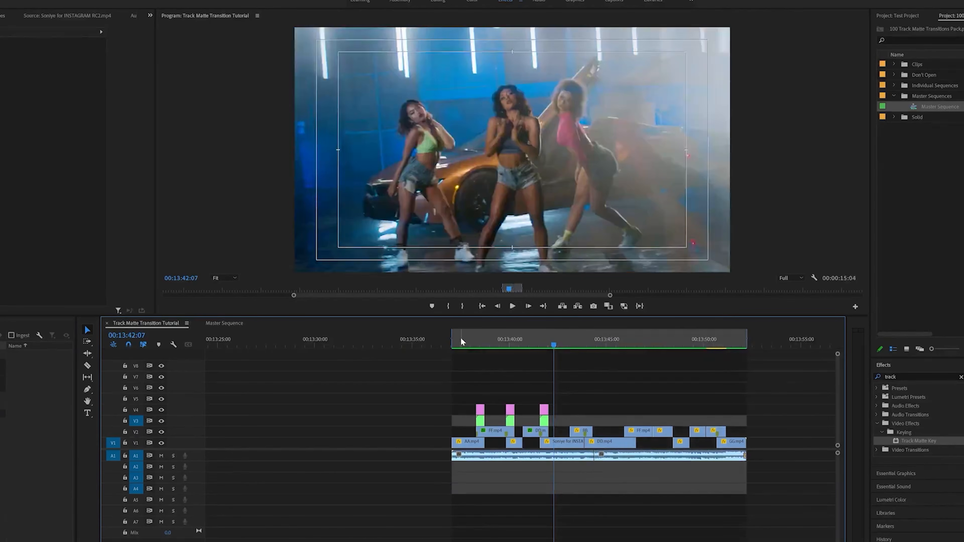
key(ctrl+shift+space)
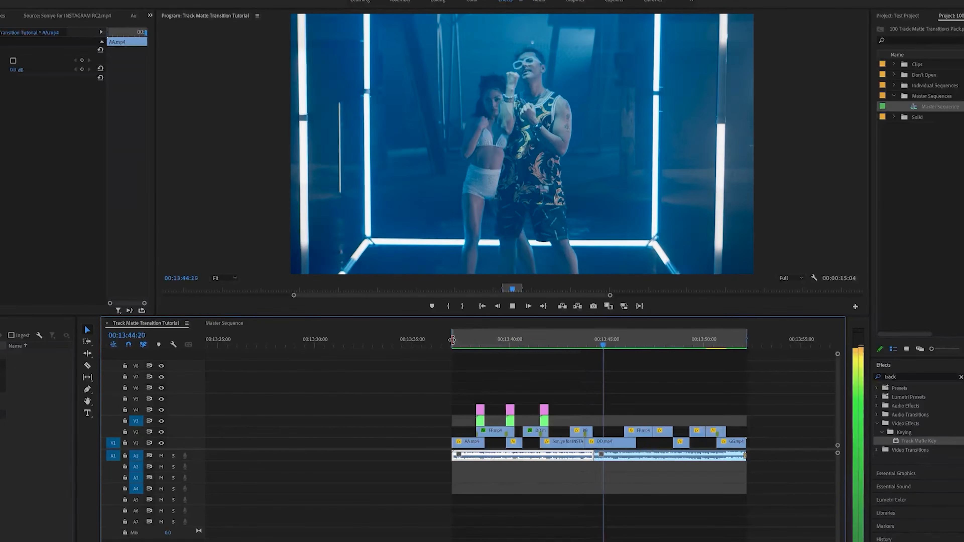
click(586, 340)
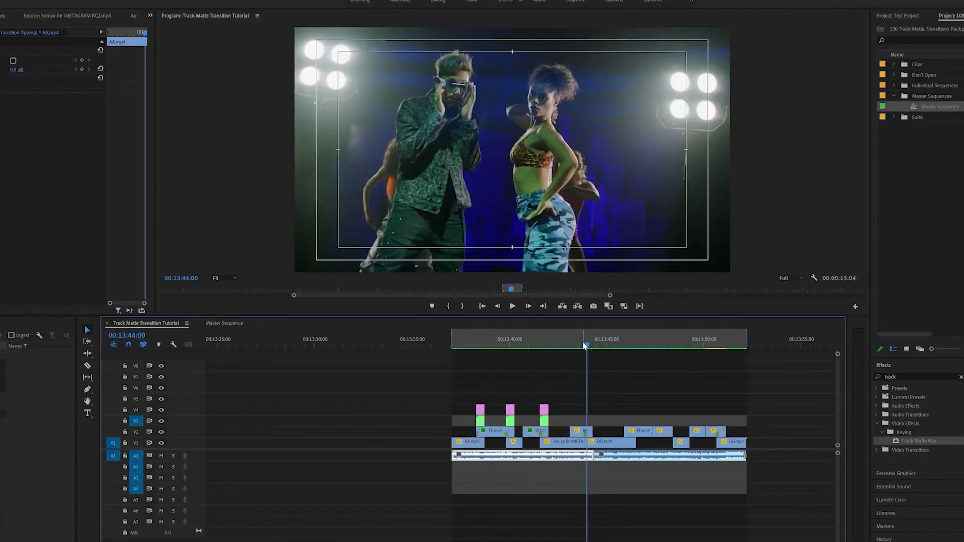
key(equal)
key(equal)
key(equal)
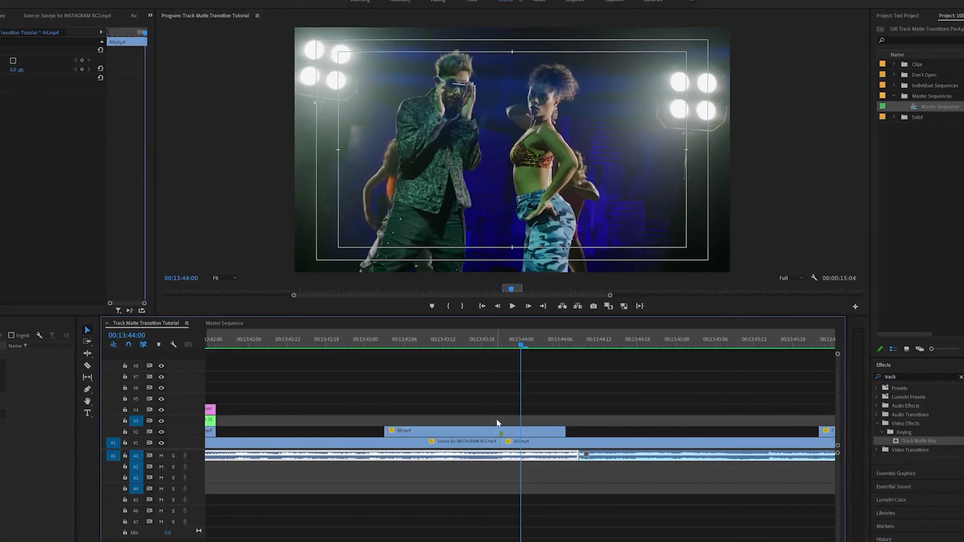
Search the Master Sequence for another transition, examining the Matte 42 one from 5.mp4 to 2.mp4 at about 00:04:22
click(226, 323)
scroll(639, 495, down, 5)
key(backslash)
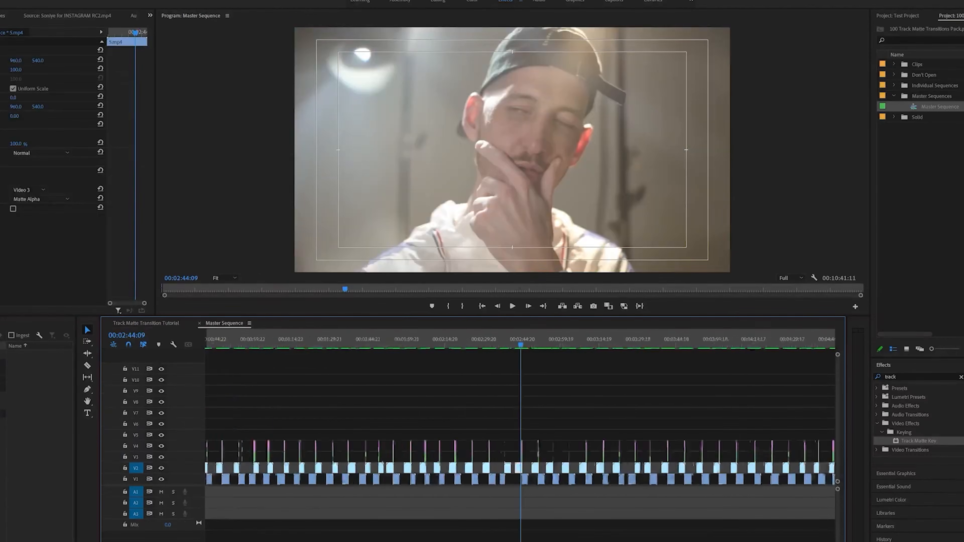
click(556, 342)
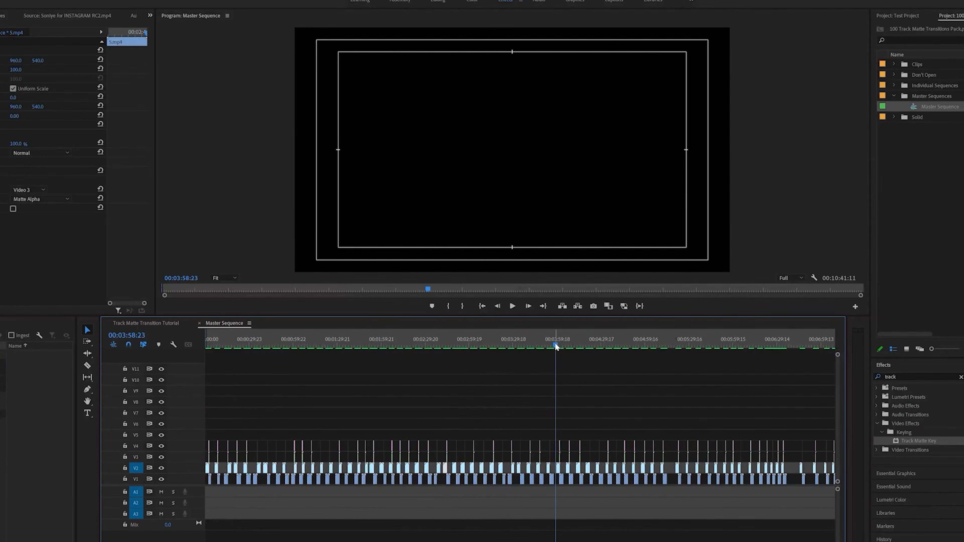
key(equal)
key(equal)
key(equal)
key(equal)
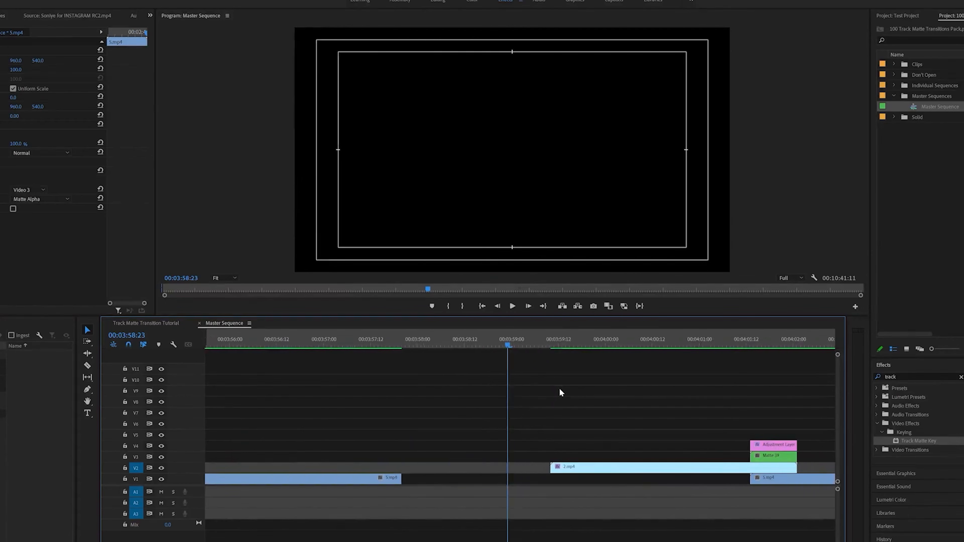
scroll(614, 431, down, 10)
scroll(647, 444, down, 15)
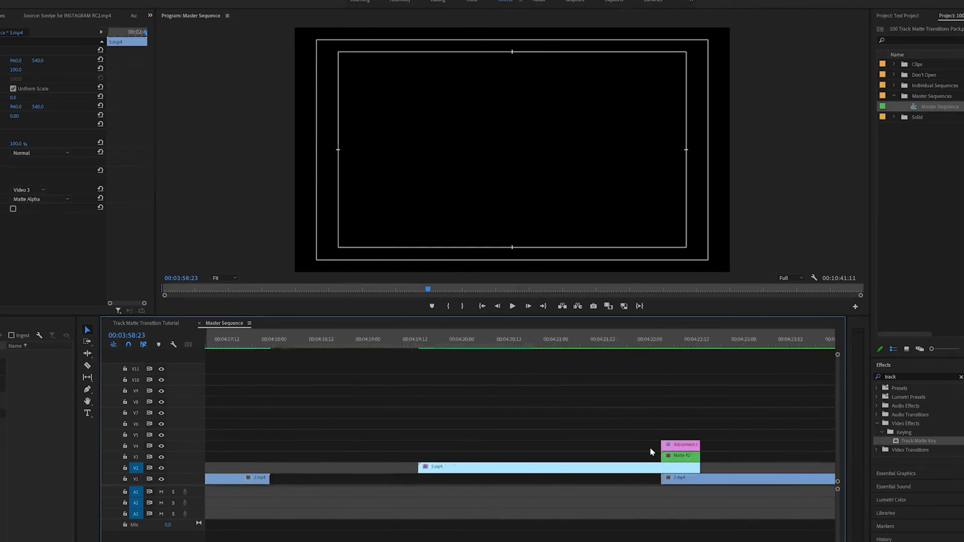
click(641, 340)
key(minus)
key(minus)
click(522, 340)
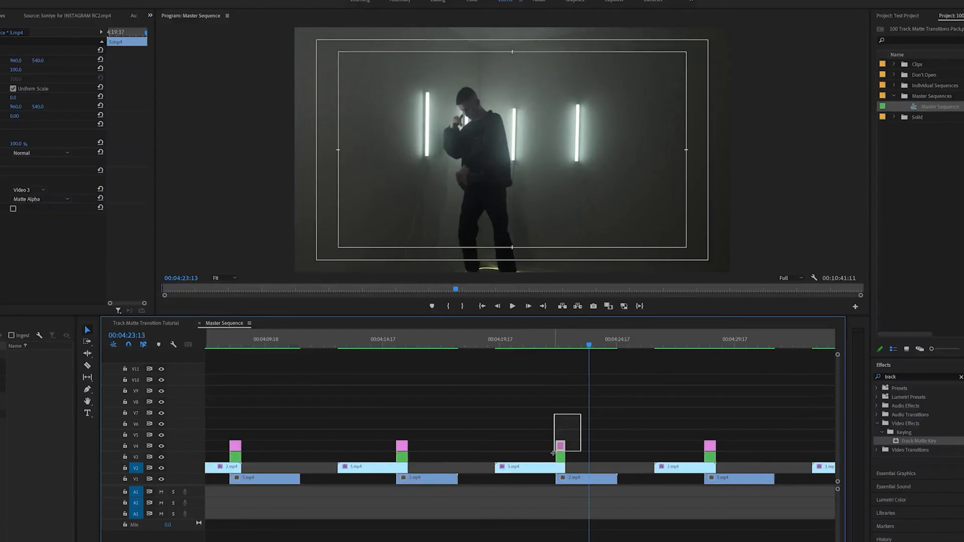
Copy the Matte 42 clip and its adjustment layer into the tutorial sequence on V3 and V4, above the BB.mp4 and DD.mp4 overlap
drag(553, 453, 550, 455)
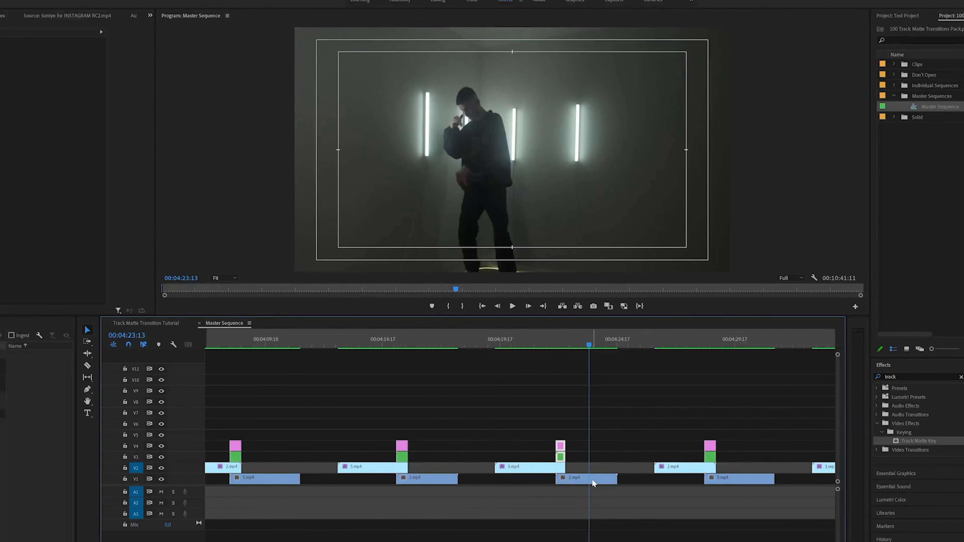
click(165, 322)
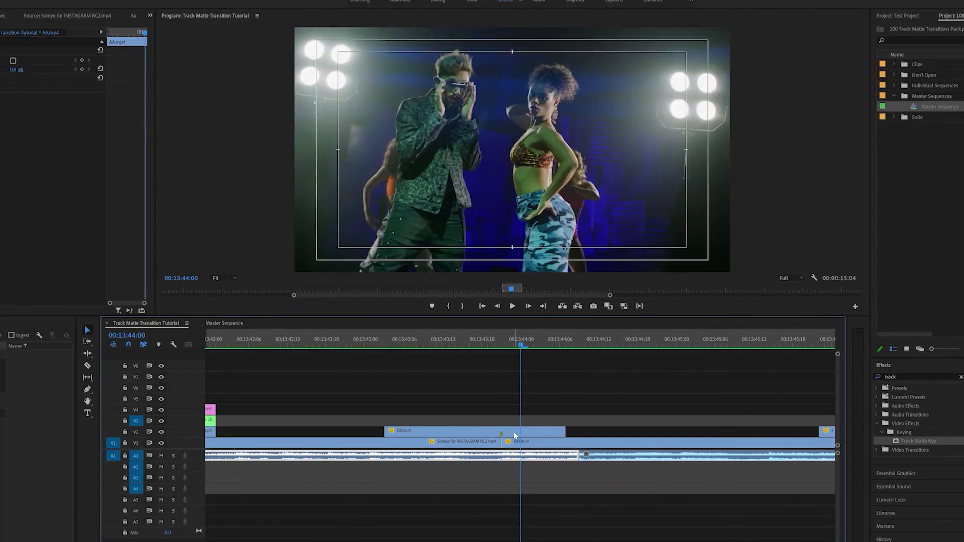
click(580, 339)
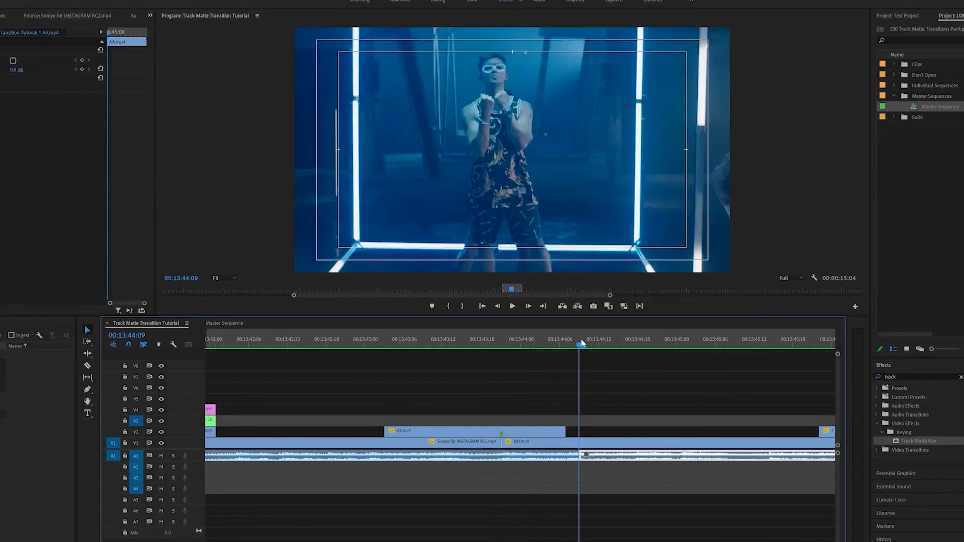
key(ctrl+v)
drag(609, 426, 531, 424)
Apply Track Matte Key to BB.mp4 on V2 and set its matte to Video 3
drag(508, 340, 526, 342)
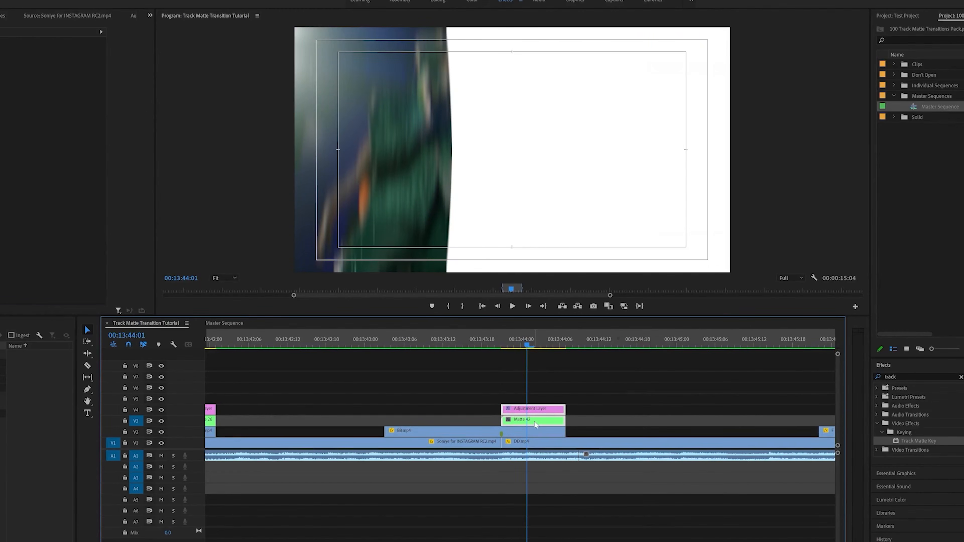
click(528, 431)
drag(918, 441, 542, 435)
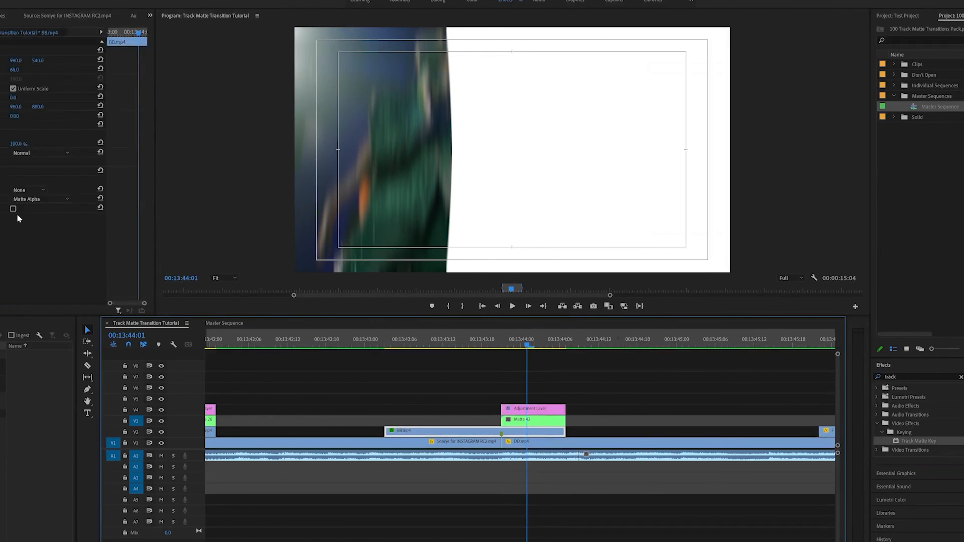
click(28, 189)
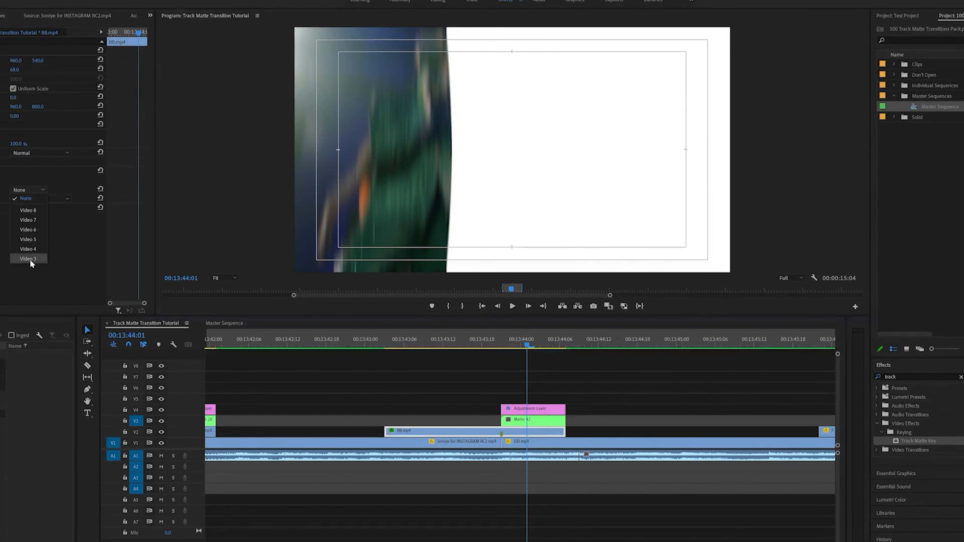
click(29, 259)
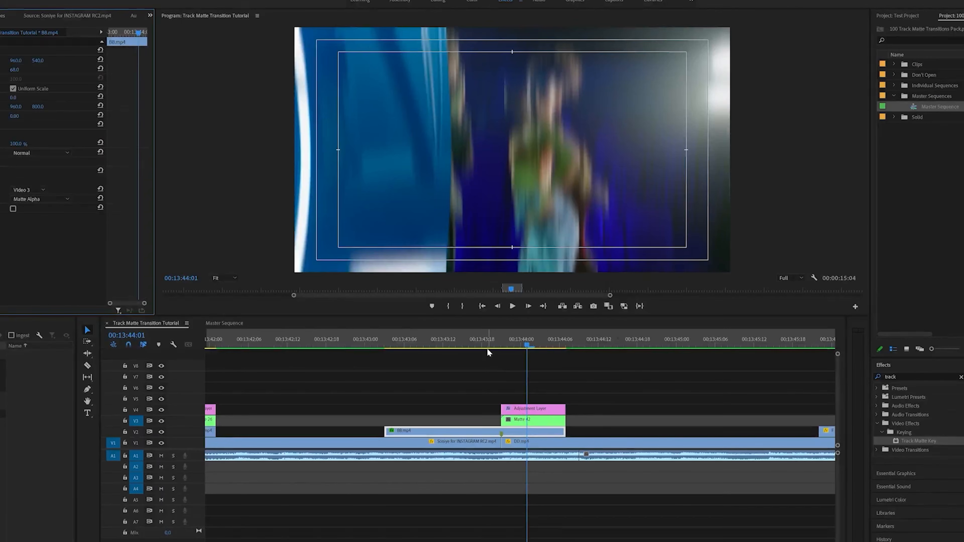
Mark the range around the Matte 42 transition from 00:13:43:00 to about 00:13:44:17 and render it for playback
click(365, 338)
key(i)
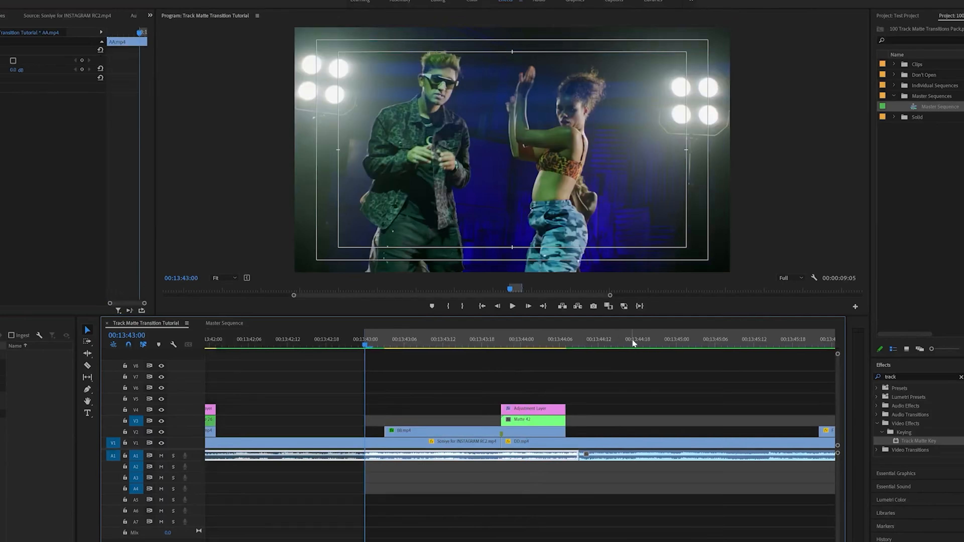
click(632, 339)
key(o)
click(605, 343)
click(0, 0)
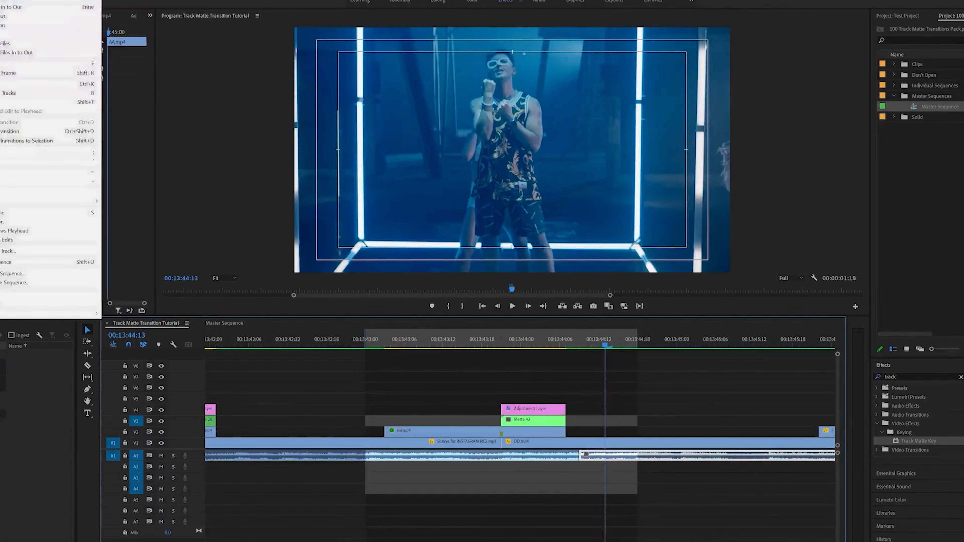
click(3, 16)
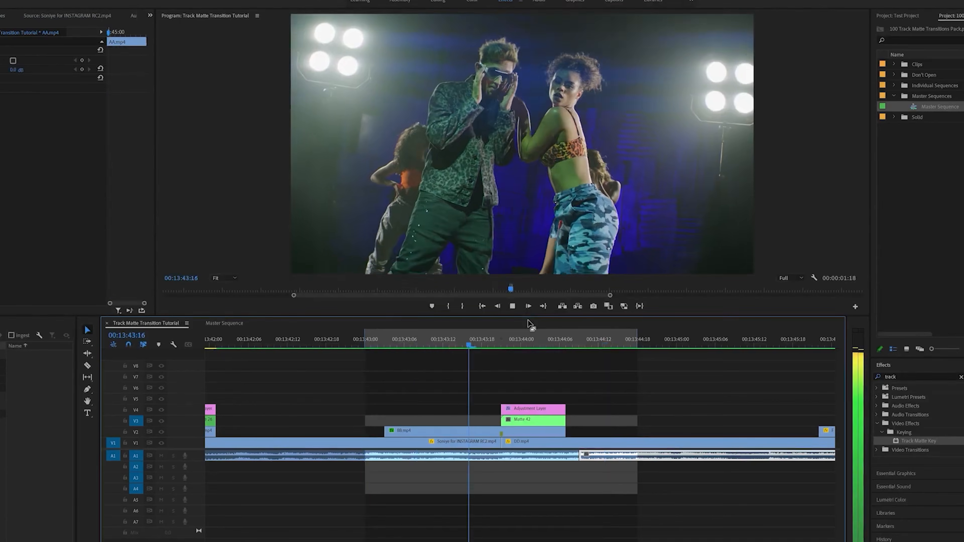
Locate the overlap between the FF.mp4 and GG.mp4 clips near the end of the tutorial sequence, at about 00:13:51:00
click(683, 343)
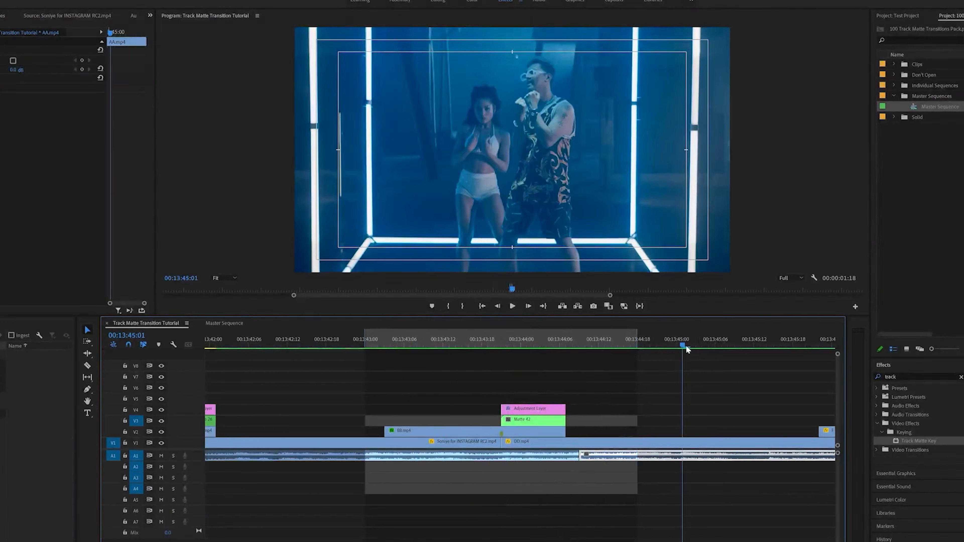
scroll(671, 368, down, 4)
scroll(670, 369, down, 8)
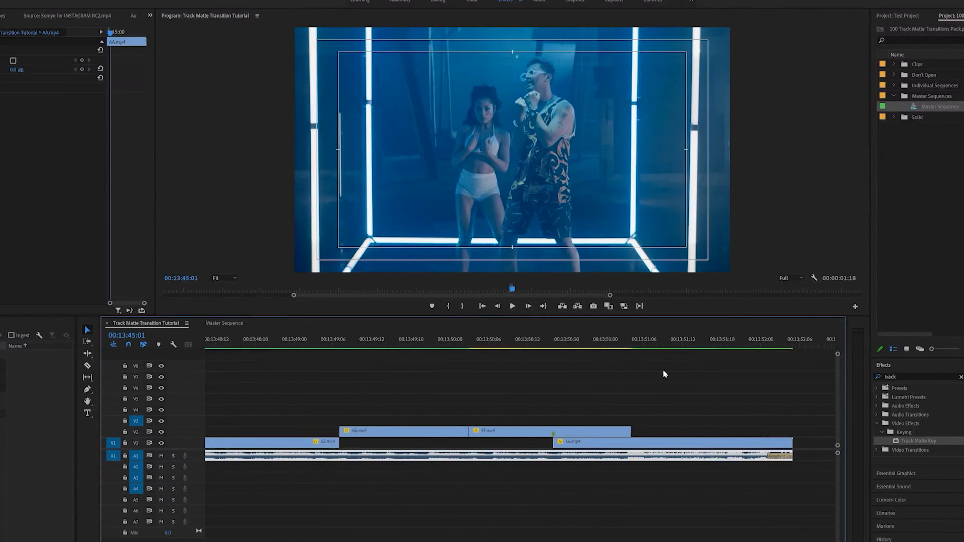
drag(530, 346, 540, 348)
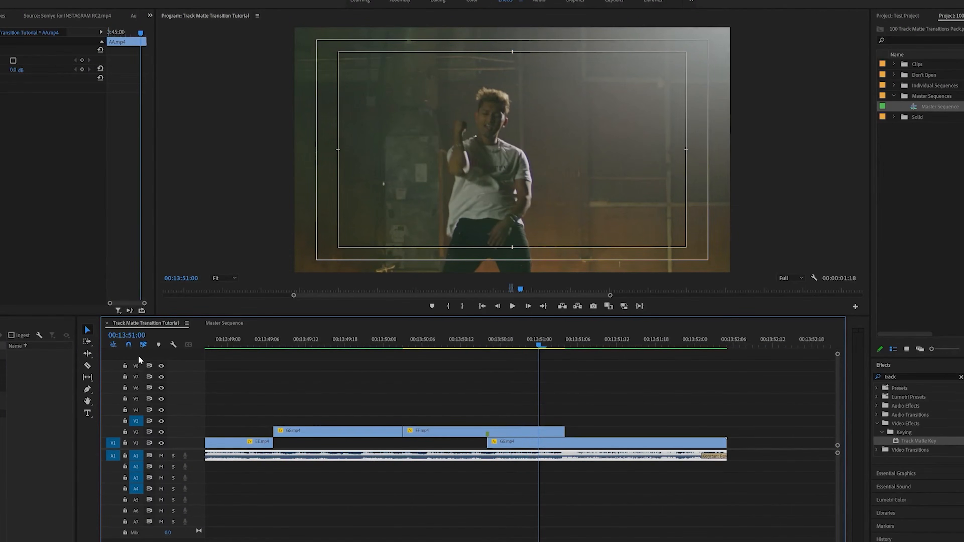
Preview the Matte 44 transition around 00:04:34 in Master Sequence and copy its matte clip together with the adjustment layer
click(224, 323)
scroll(563, 435, down, 2)
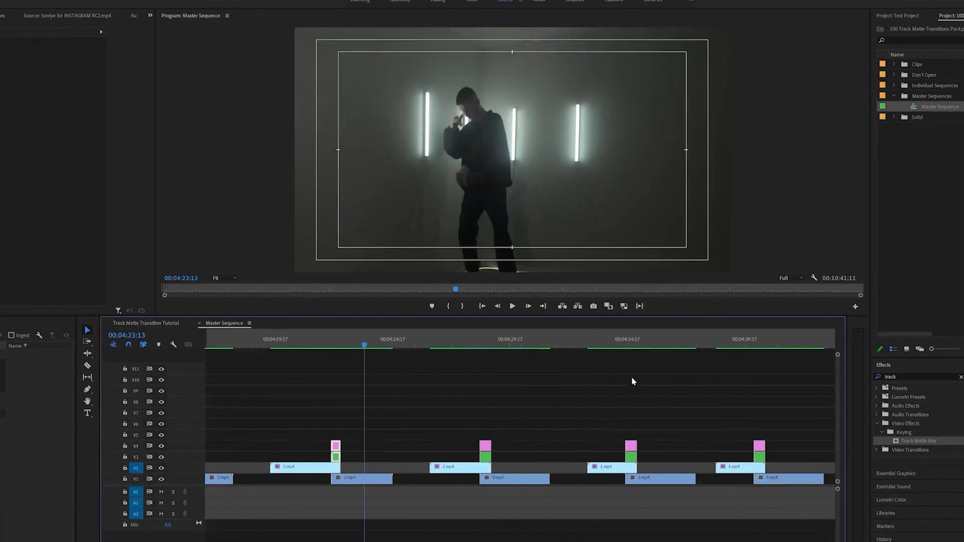
key(equal)
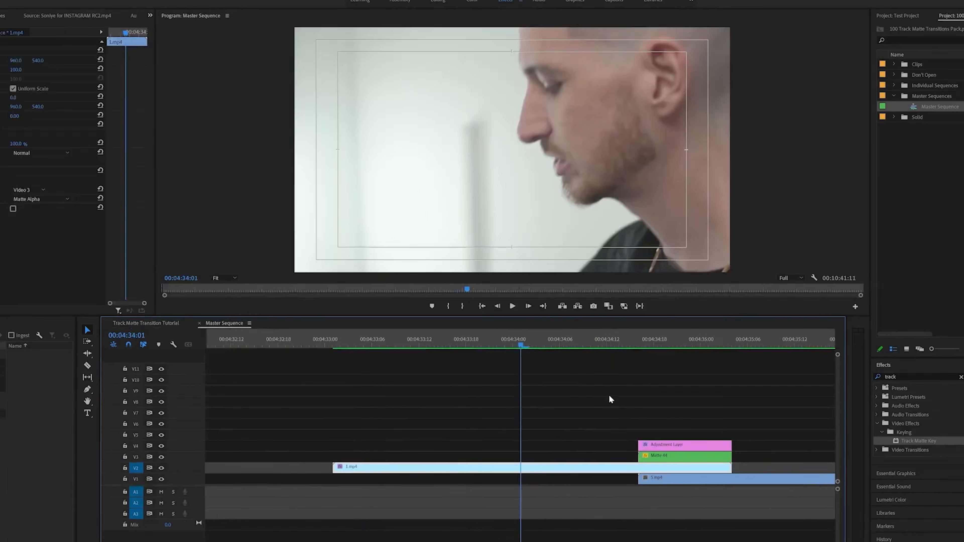
key(minus)
click(508, 339)
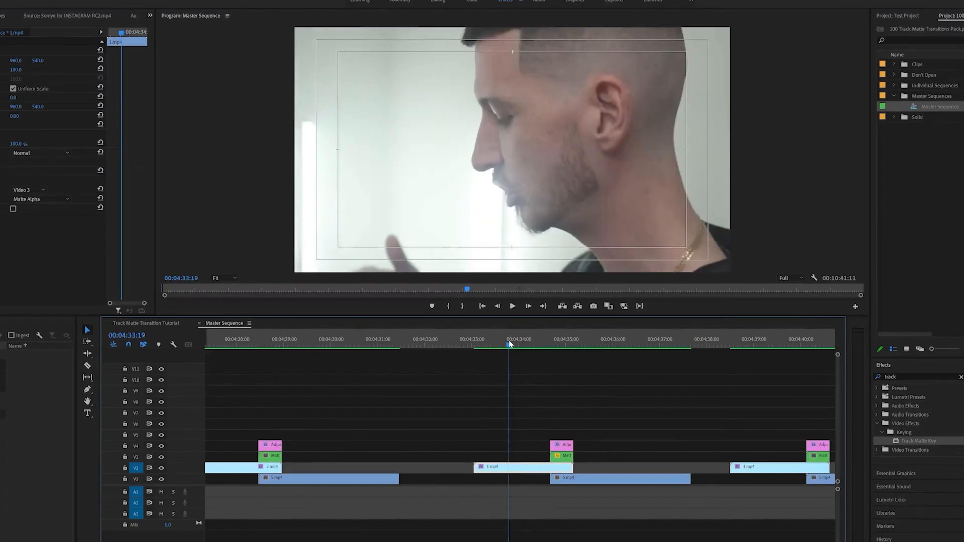
key(space)
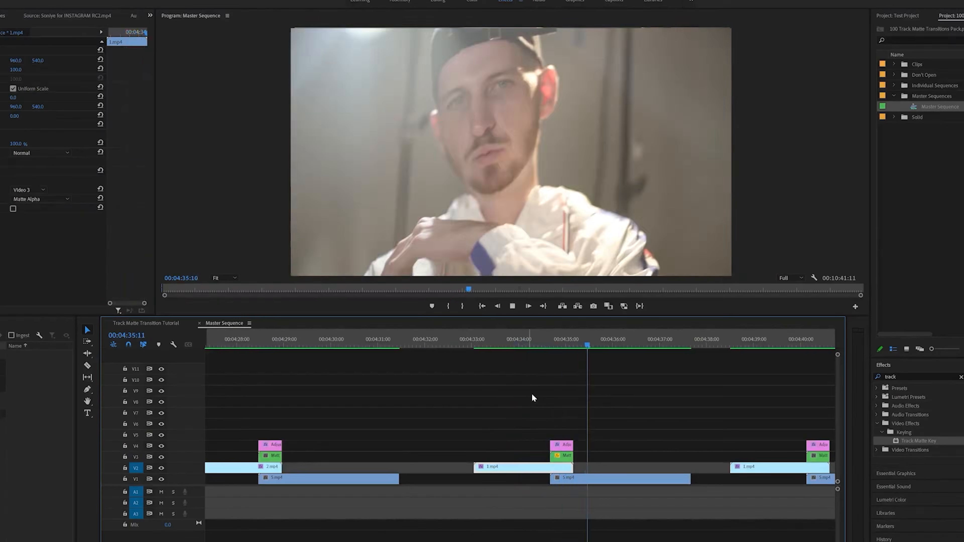
key(space)
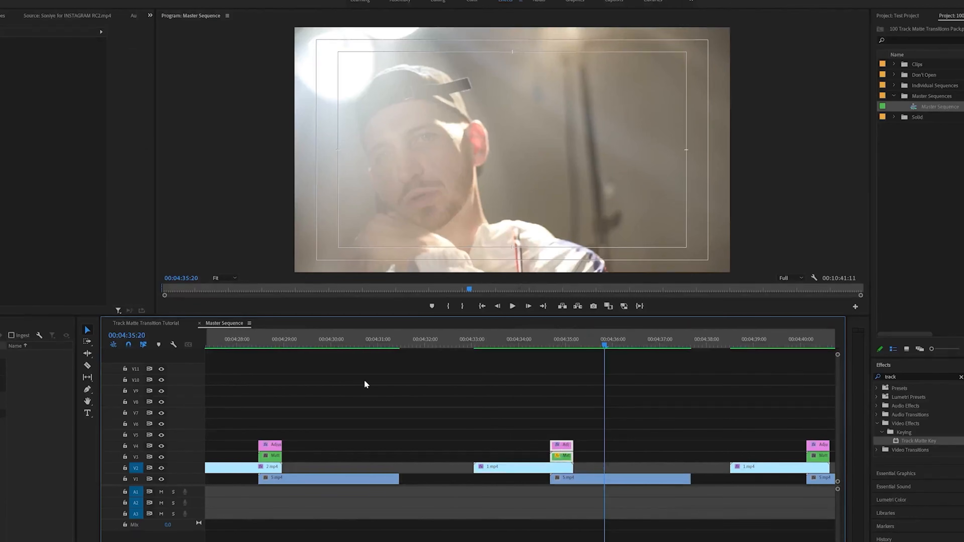
Paste the Matte 44 clip and its adjustment layer into the tutorial sequence on V3 and V4, above the FF.mp4 and GG.mp4 overlap
click(160, 322)
click(720, 343)
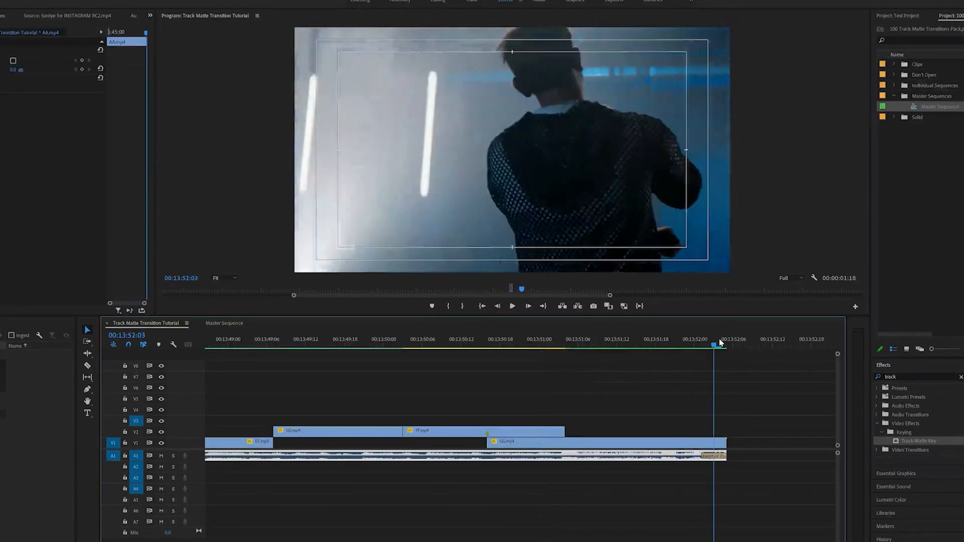
drag(720, 343, 746, 344)
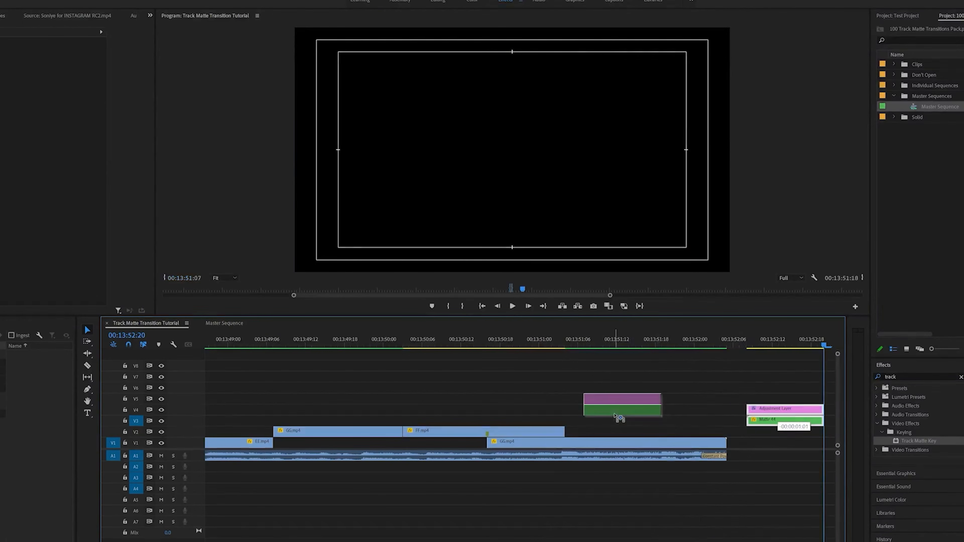
drag(505, 343, 526, 344)
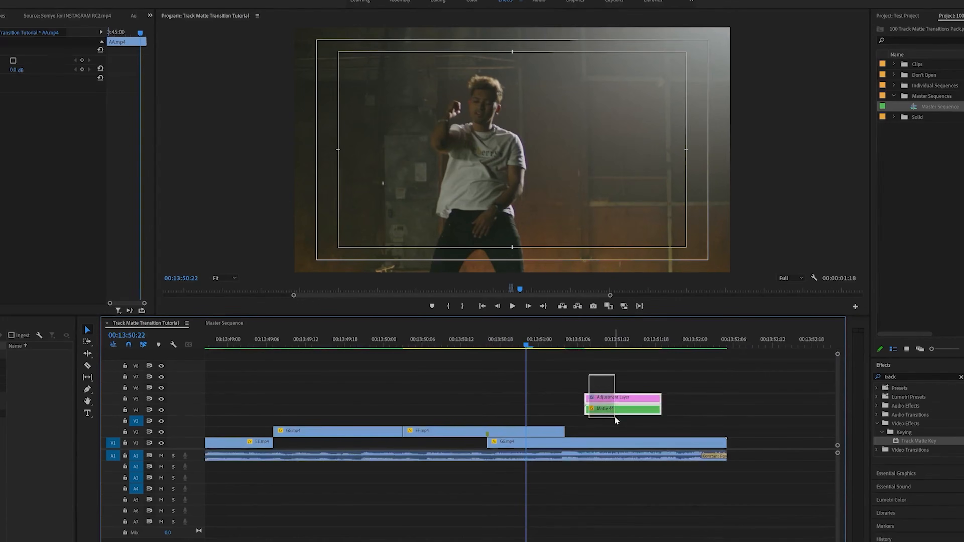
drag(615, 414, 521, 419)
Apply Track Matte Key to FF.mp4 on V2 with Video 3 as its matte and check the transition frames
mouse_move(507, 345)
mouse_down()
mouse_move(496, 345)
mouse_move(506, 343)
mouse_up()
click(512, 433)
click(909, 440)
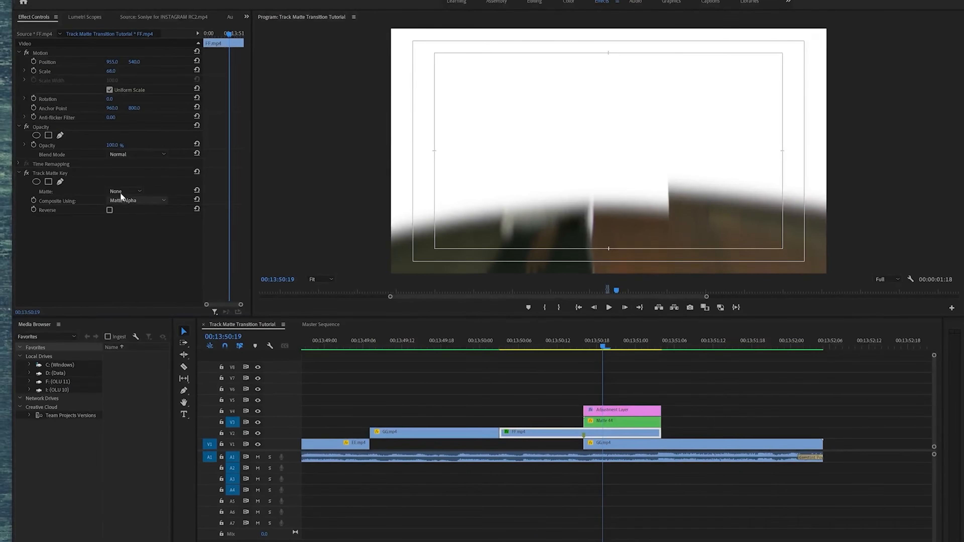
click(120, 192)
click(129, 262)
click(628, 341)
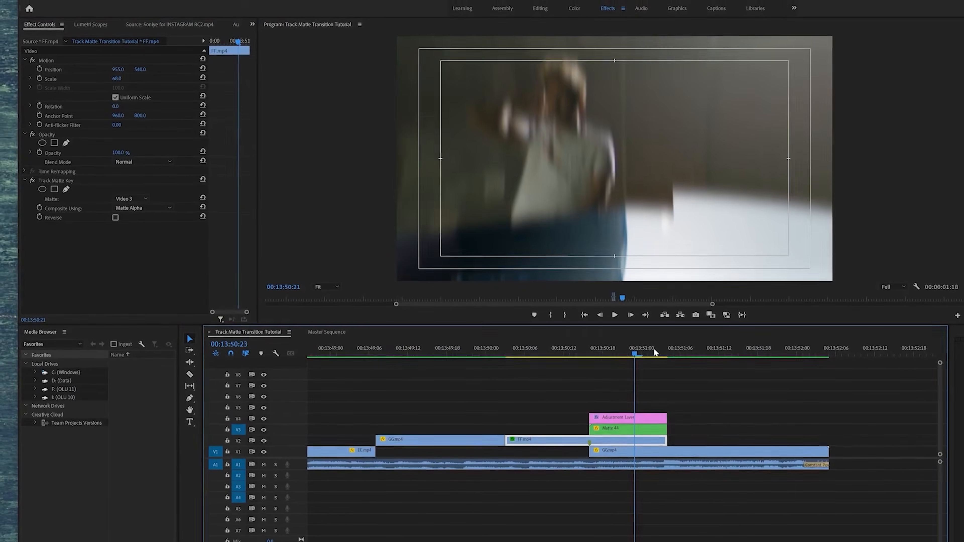
click(655, 355)
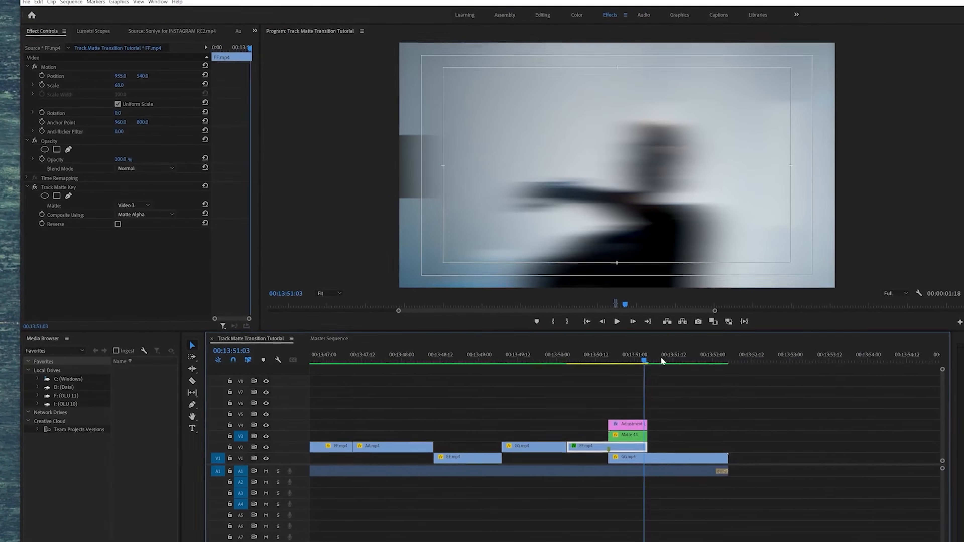
Mark the whole tutorial sequence, from its first clip to the end of GG.mp4, and render it in to out
key(minus)
key(minus)
key(minus)
key(minus)
drag(579, 355, 606, 360)
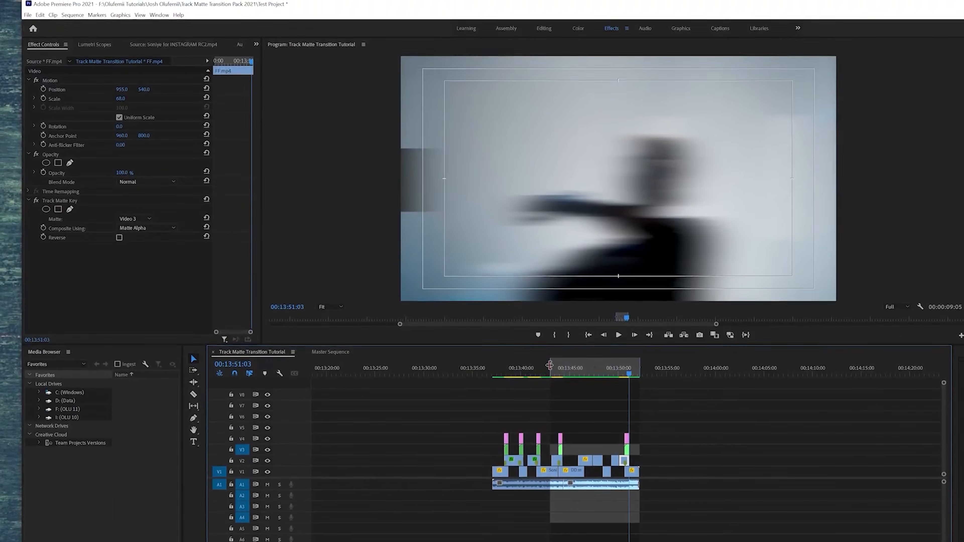
drag(512, 366, 491, 374)
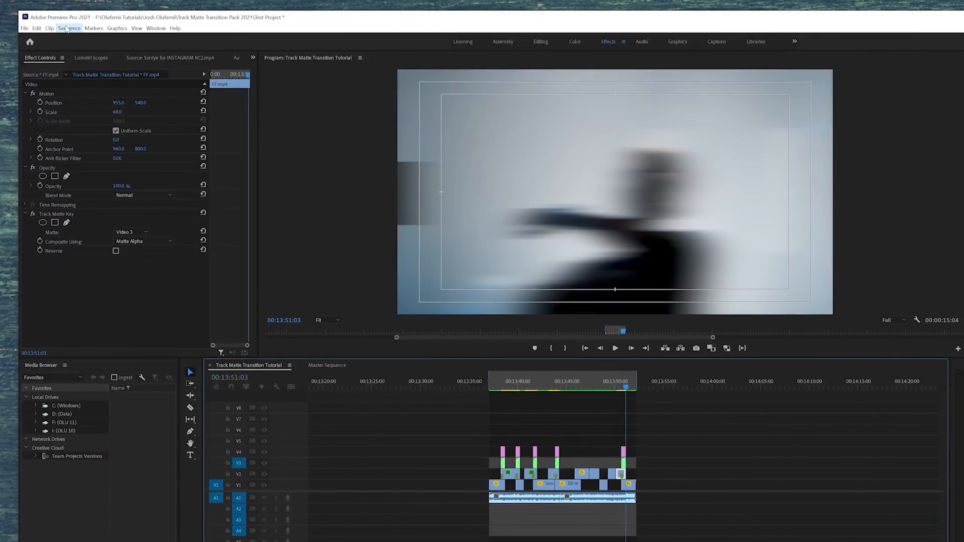
click(71, 25)
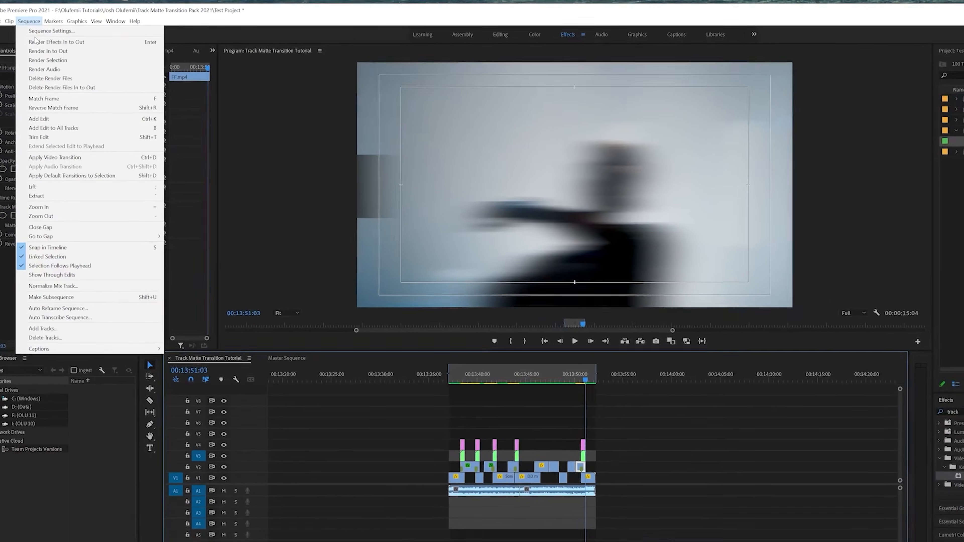
click(76, 52)
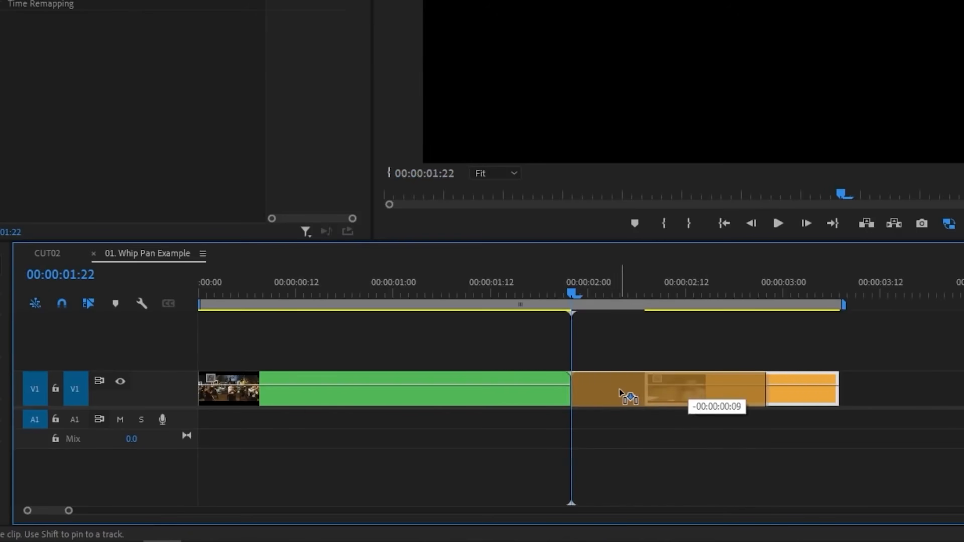
Move the orange clip on V1 in the 01. Whip Pan Example sequence directly against the end of the green clip
drag(620, 392, 626, 394)
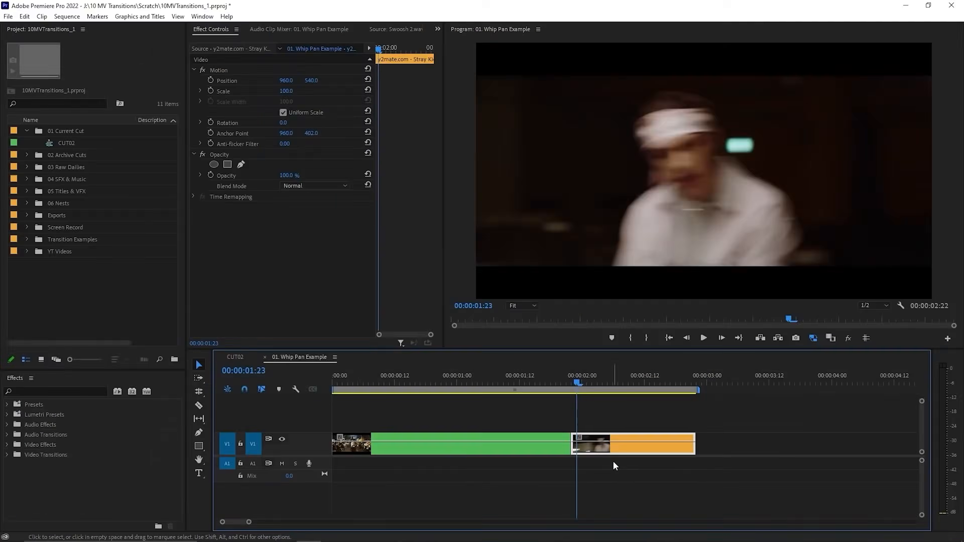